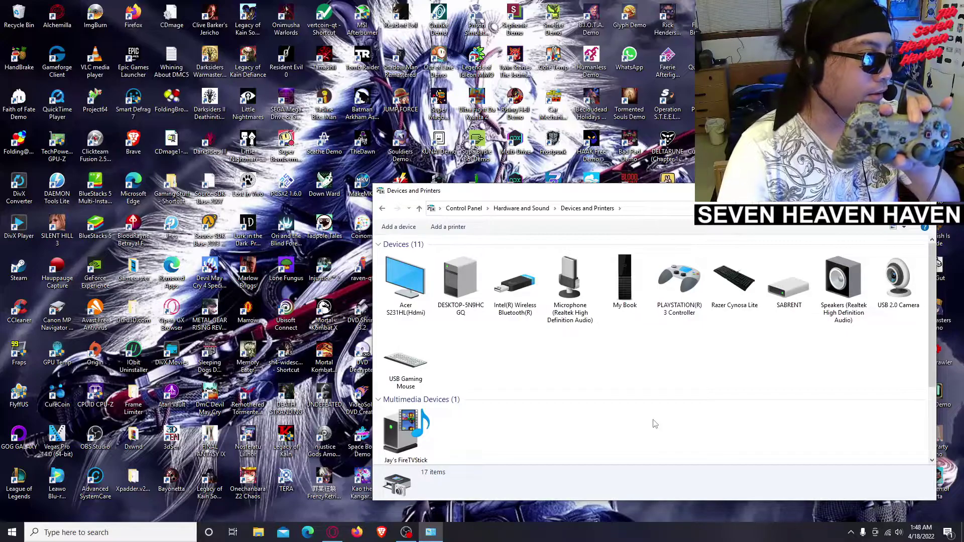
Open the PLAYSTATION(R)3 Controller's game controller properties to check its test page, and close all the device windows
right_click(689, 284)
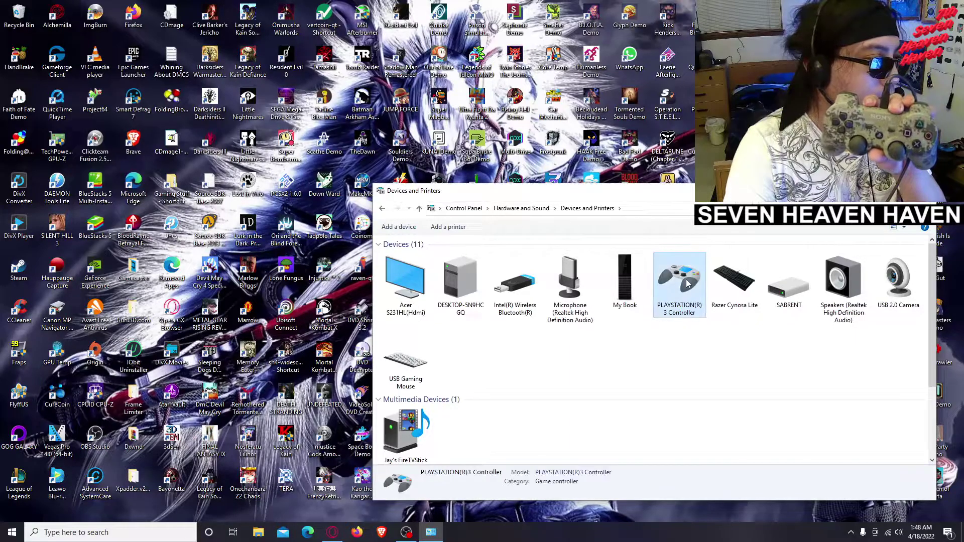
left_click(723, 288)
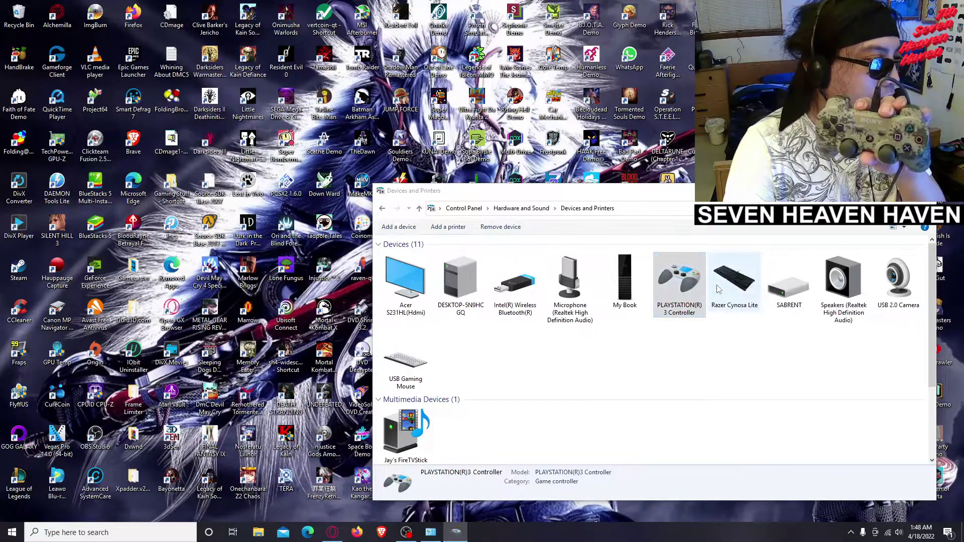
left_click(232, 223)
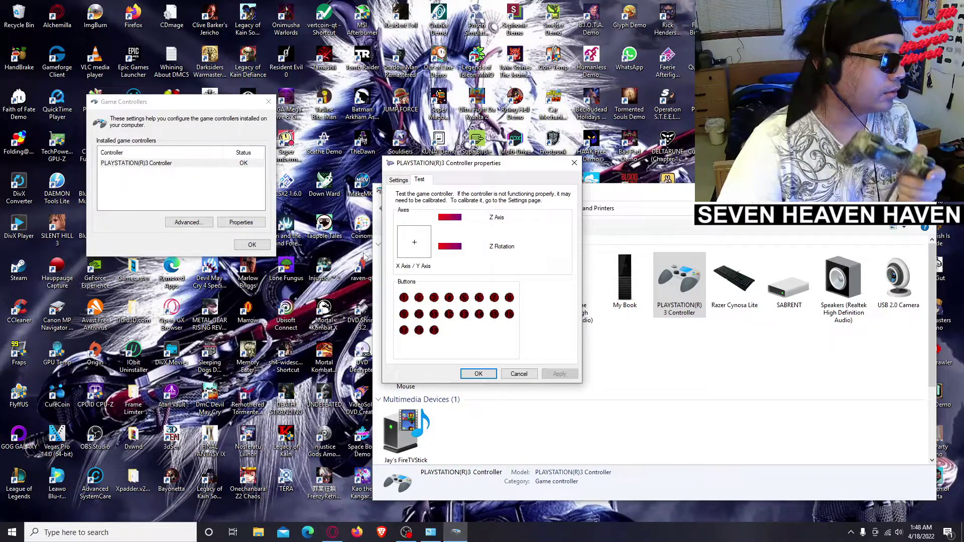
left_click(574, 163)
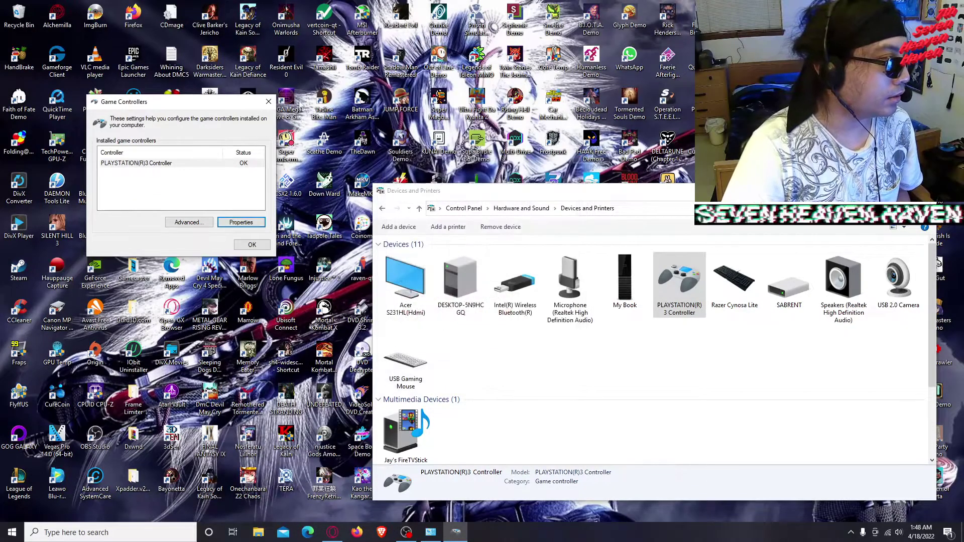
left_click(268, 101)
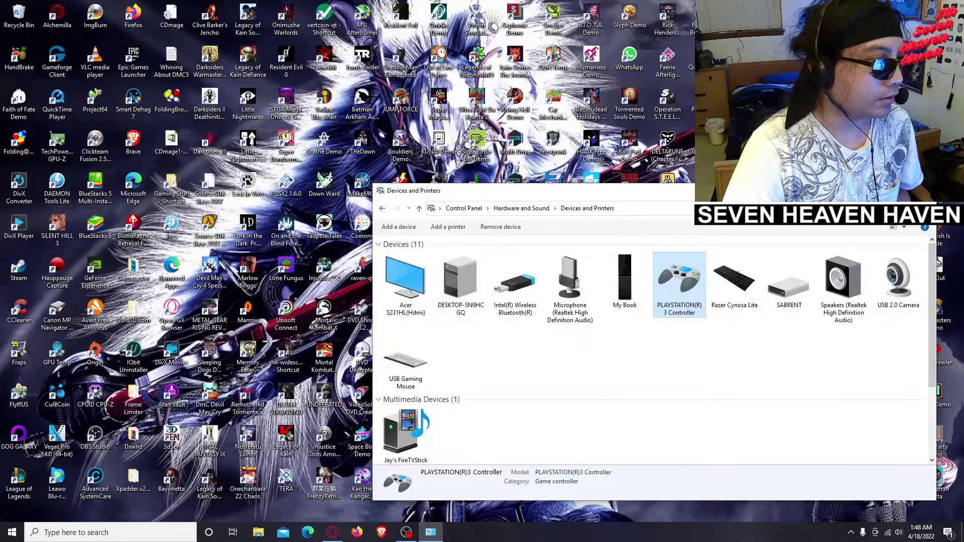
left_click(925, 190)
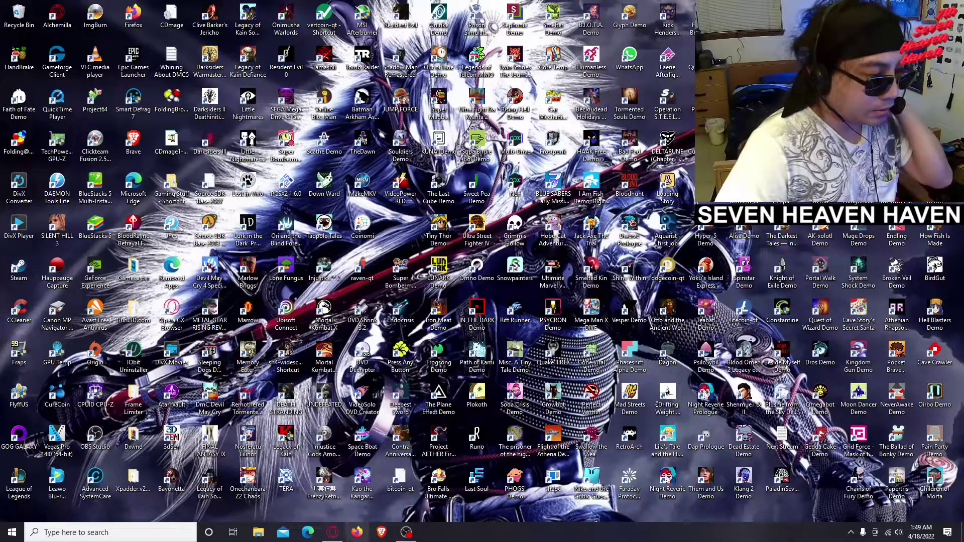
Switch to the Opera browser, download SCP-DS-Driver-Package-1.2.0.160 from the MediaFire page and close the ad page that opens
mouse_move(324, 539)
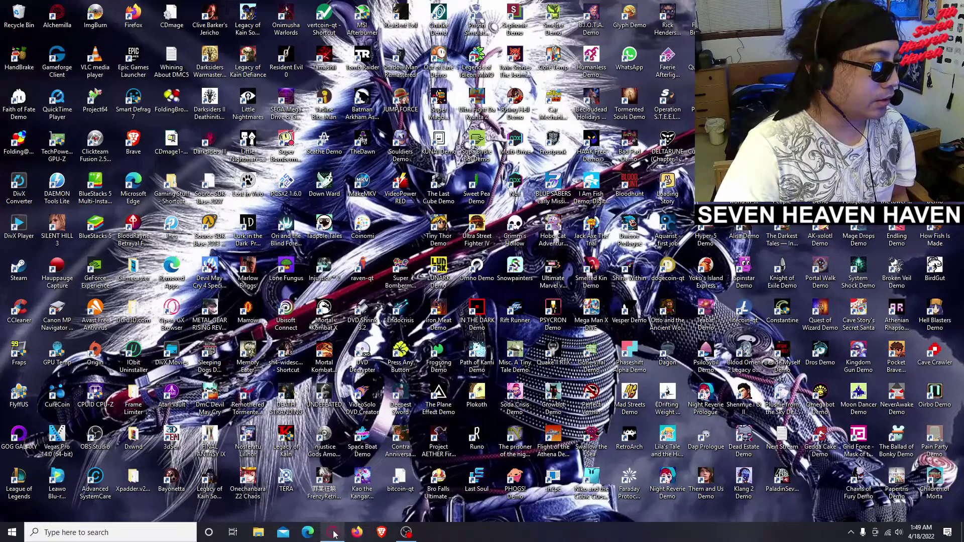
left_click(332, 537)
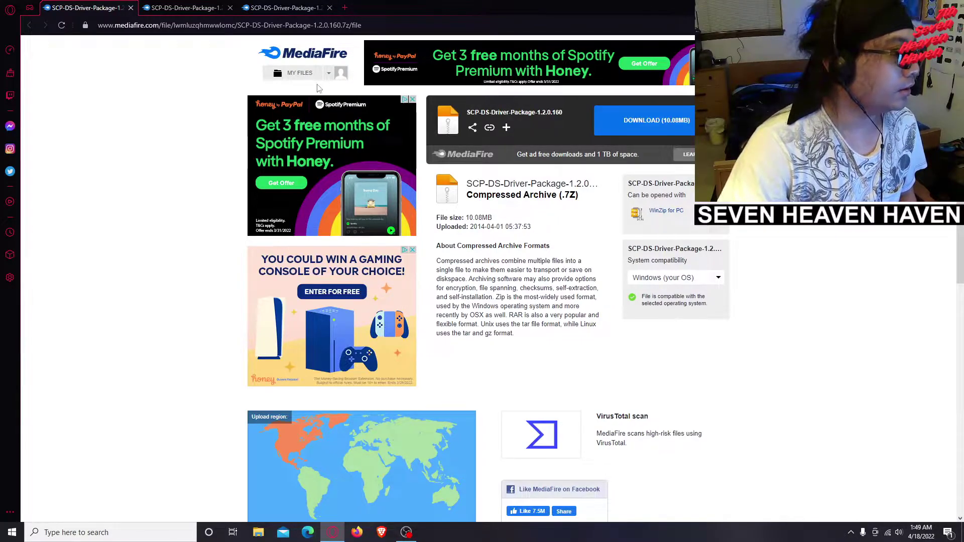
left_click_drag(468, 113, 565, 117)
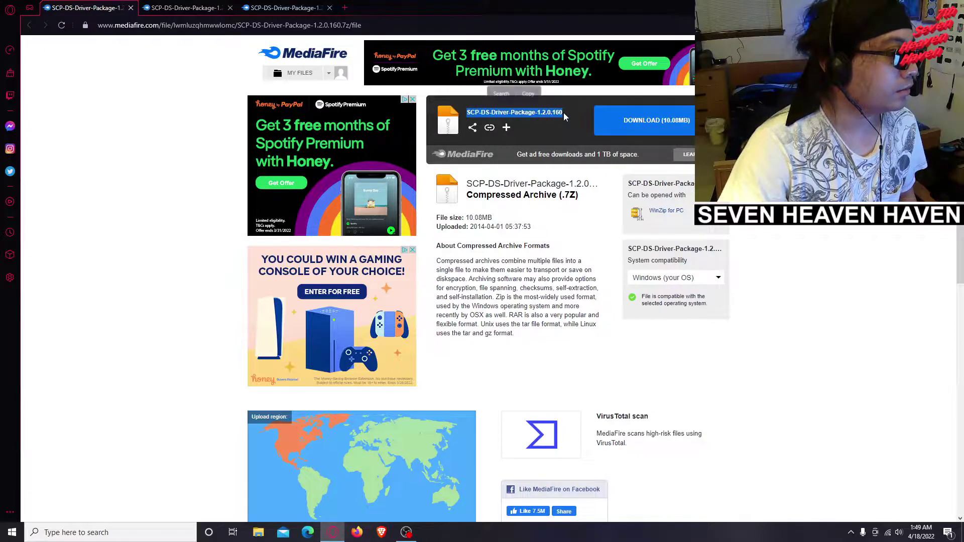
left_click(554, 120)
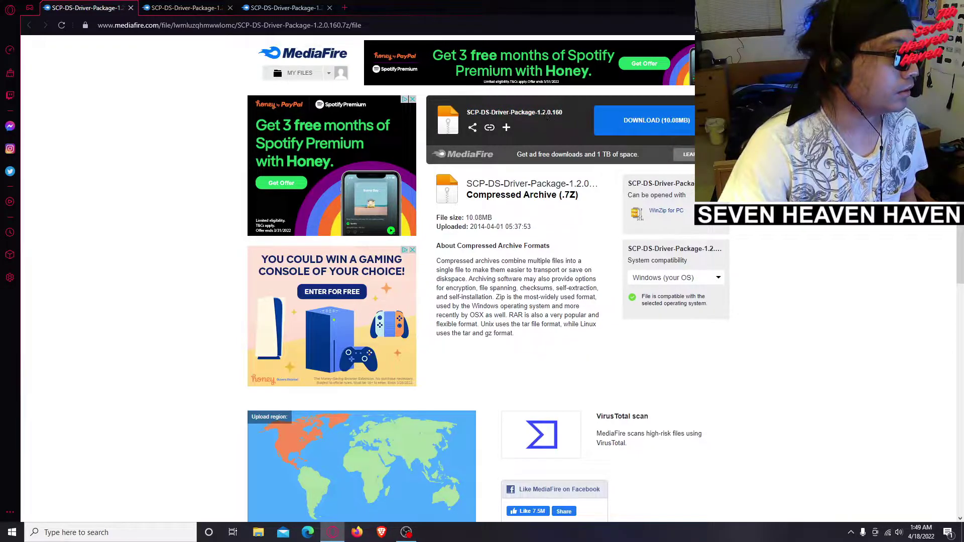
left_click(670, 127)
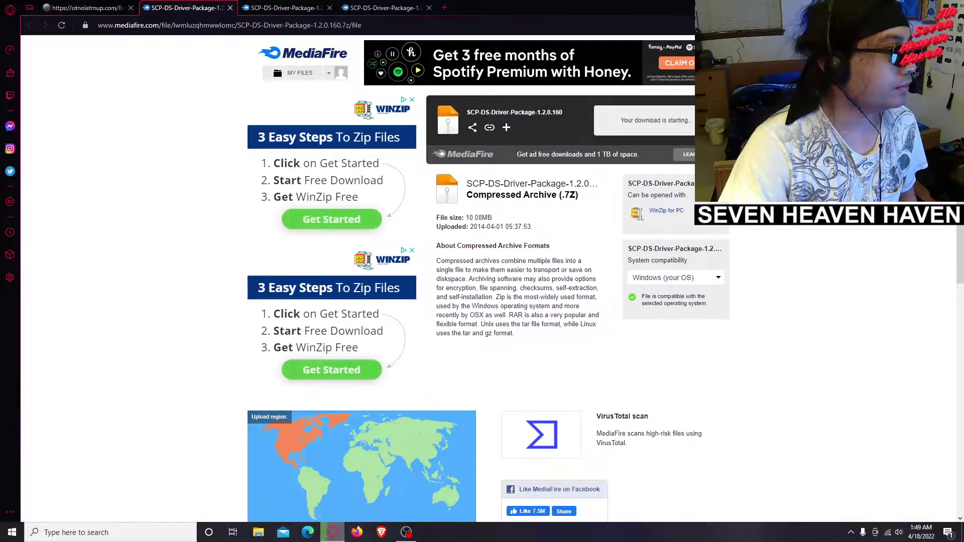
left_click(131, 8)
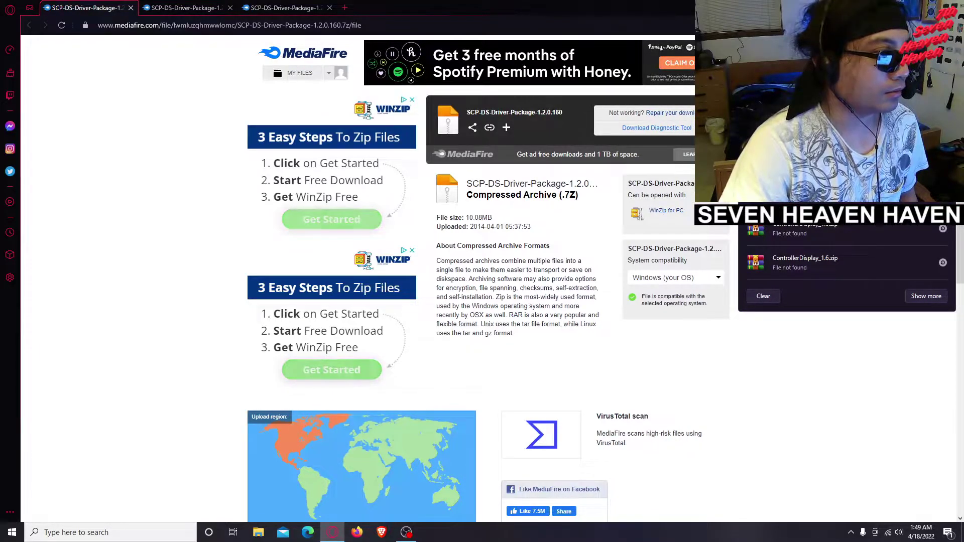
Show the downloaded driver package in the Downloads folder and create a new folder there named PS3 drivers
left_click(943, 228)
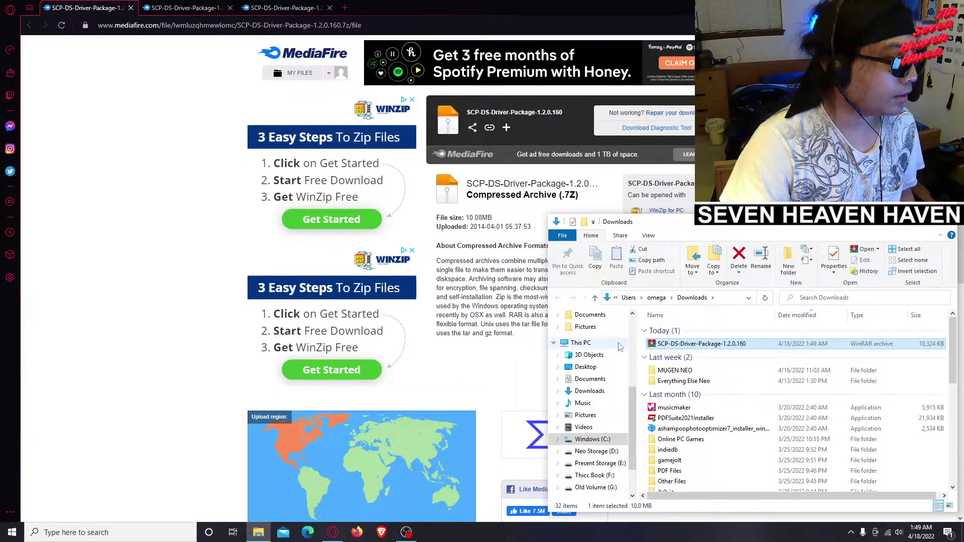
right_click(642, 350)
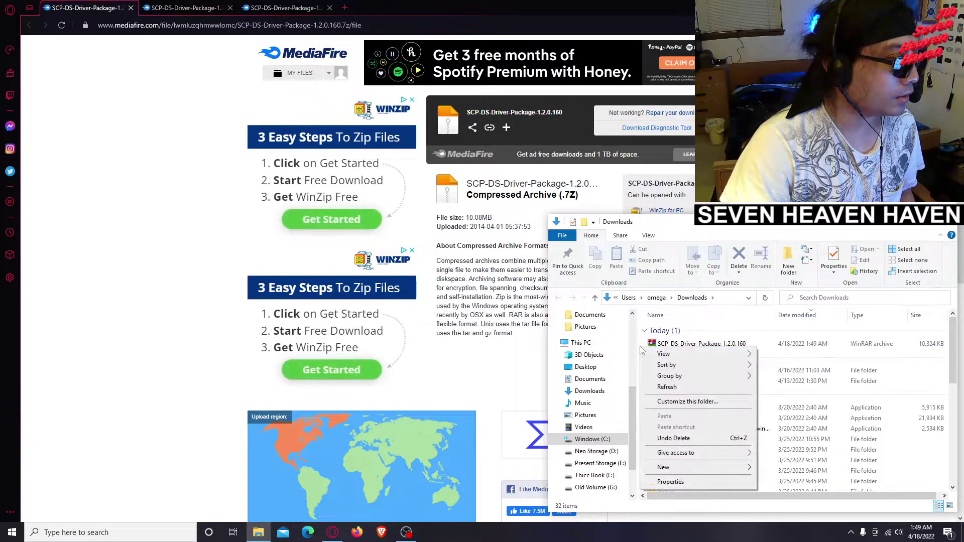
mouse_move(655, 353)
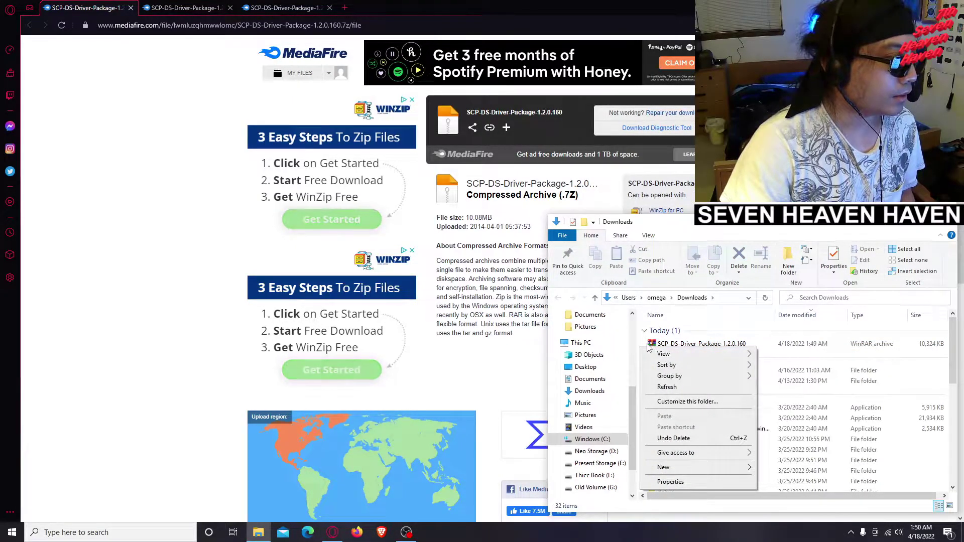
mouse_move(691, 467)
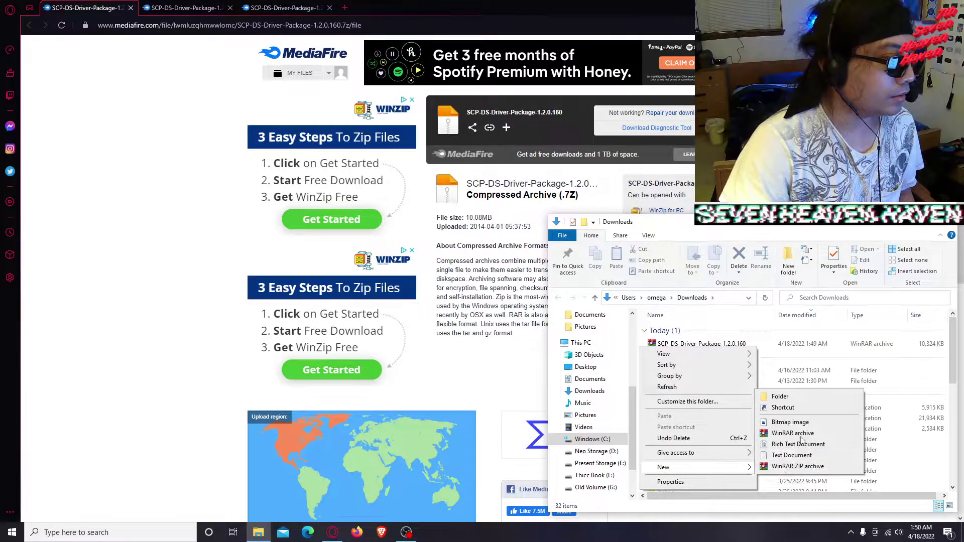
left_click(802, 401)
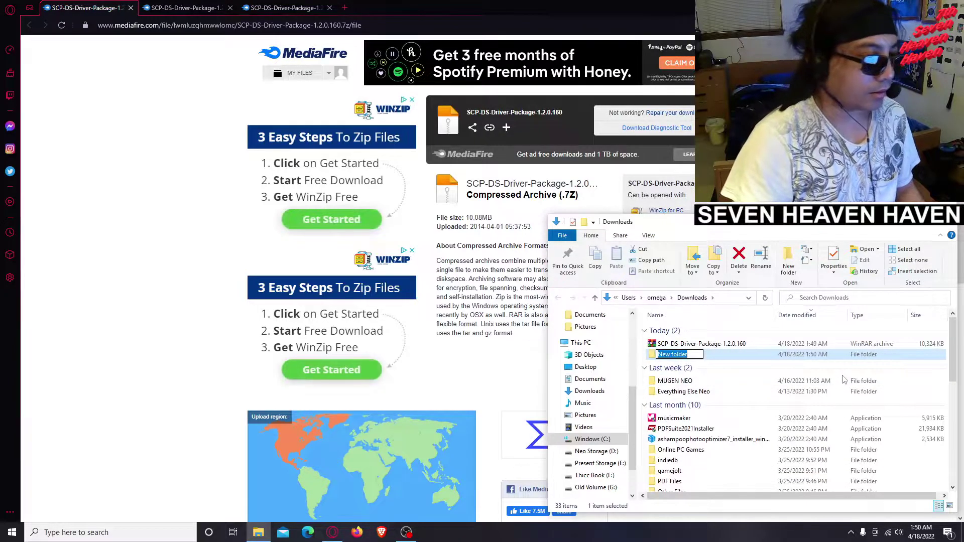
type("PS3 drivers")
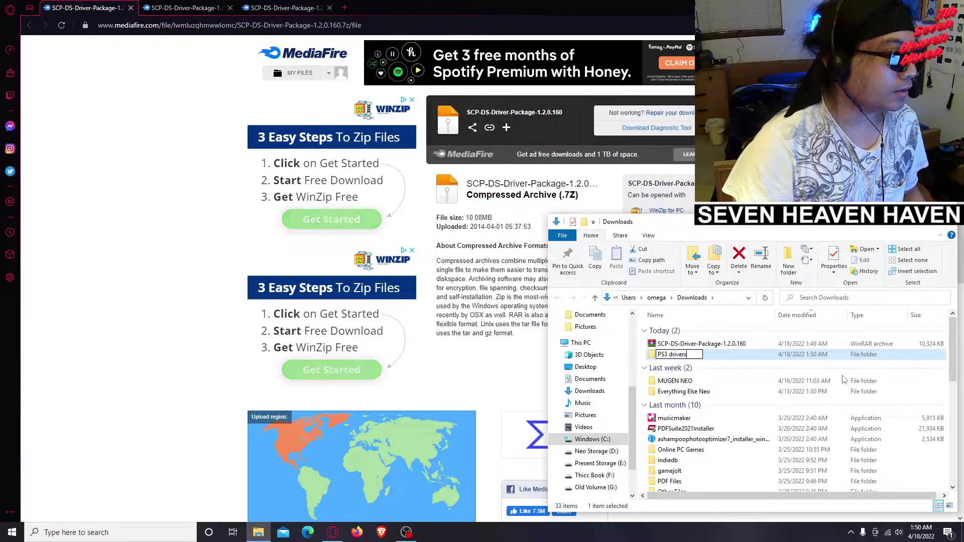
left_click(686, 346)
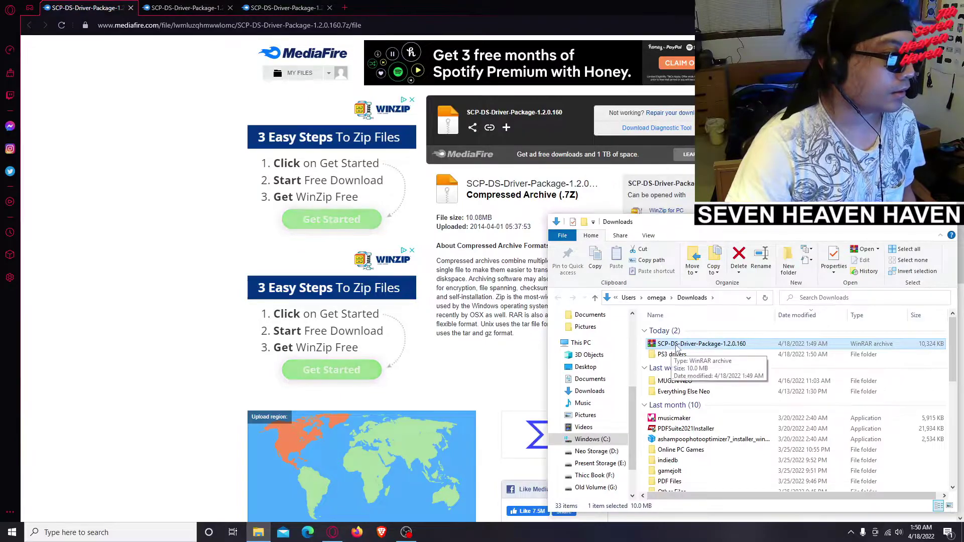
Rename the PS3 drivers folder as PS3 Controller Drivers
right_click(678, 354)
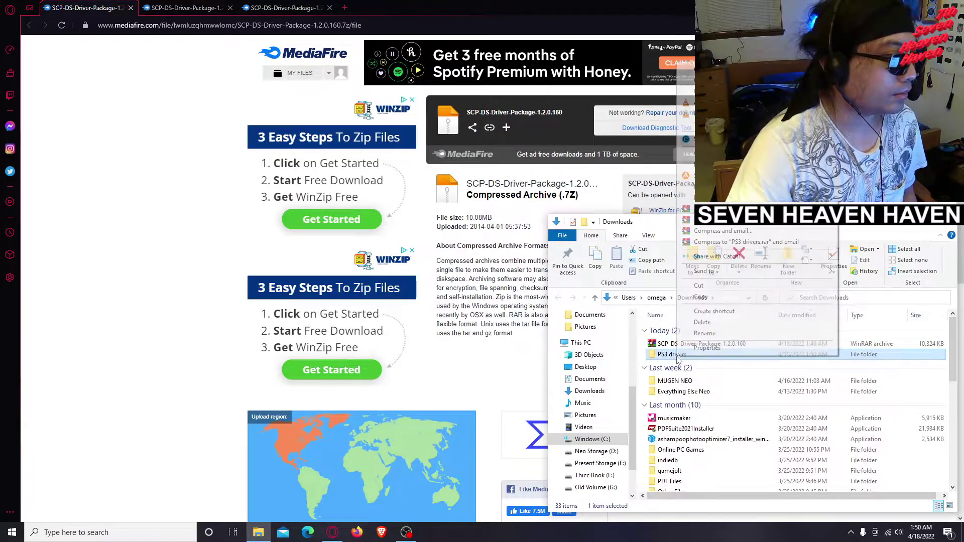
left_click(705, 334)
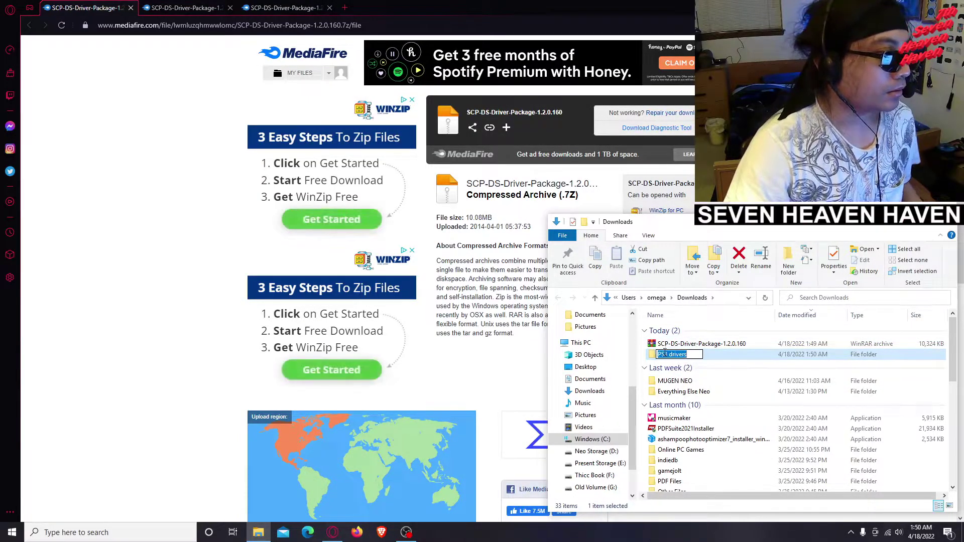
left_click(670, 354)
type("C")
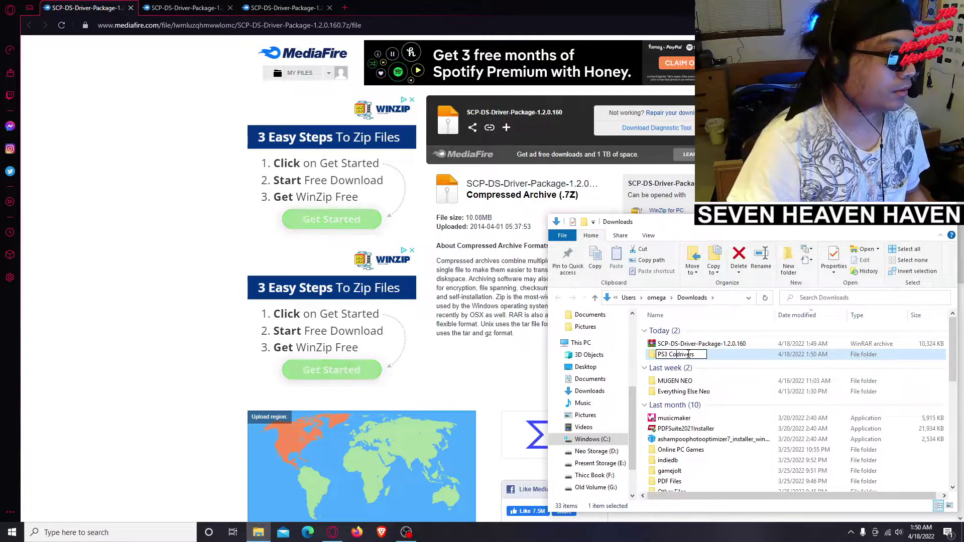
type("ontroller")
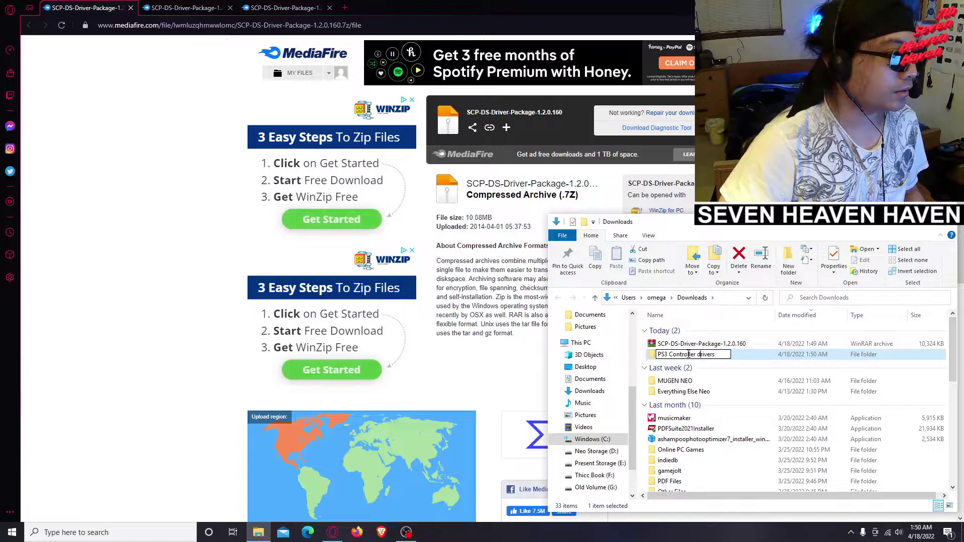
key("Delete")
type("D")
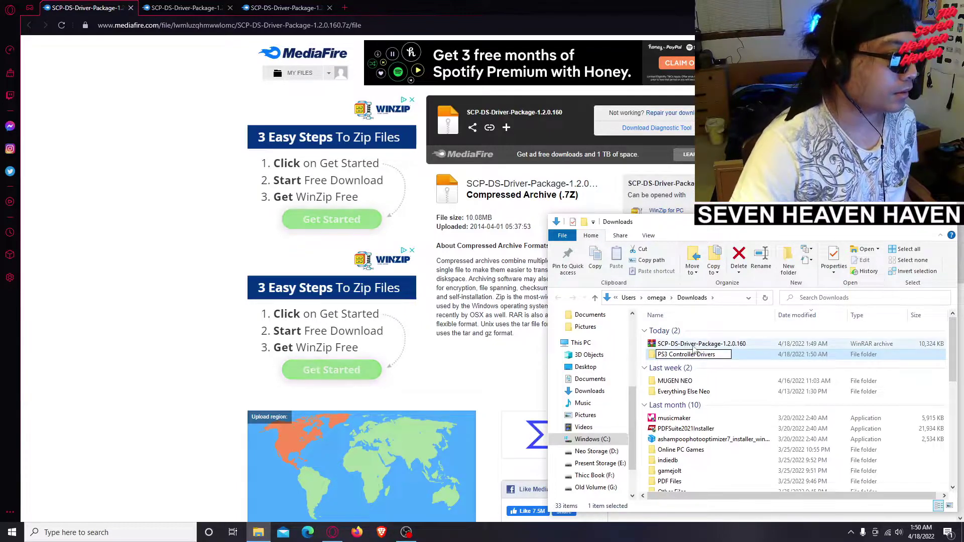
Move the SCP-DS-Driver-Package-1.2.0.160 archive into the PS3 Controller Drivers folder and open that folder
left_click(673, 344)
left_click_drag(673, 345, 682, 355)
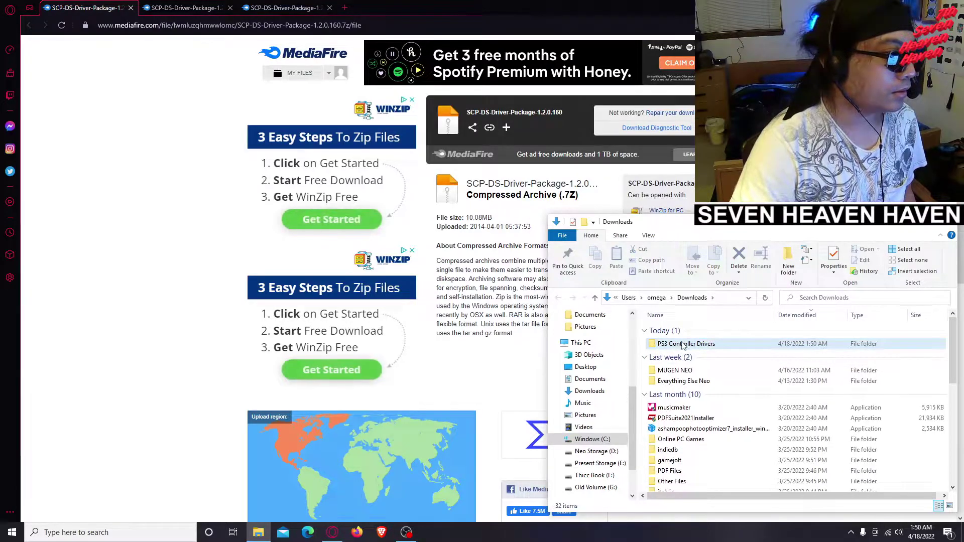
double_click(683, 345)
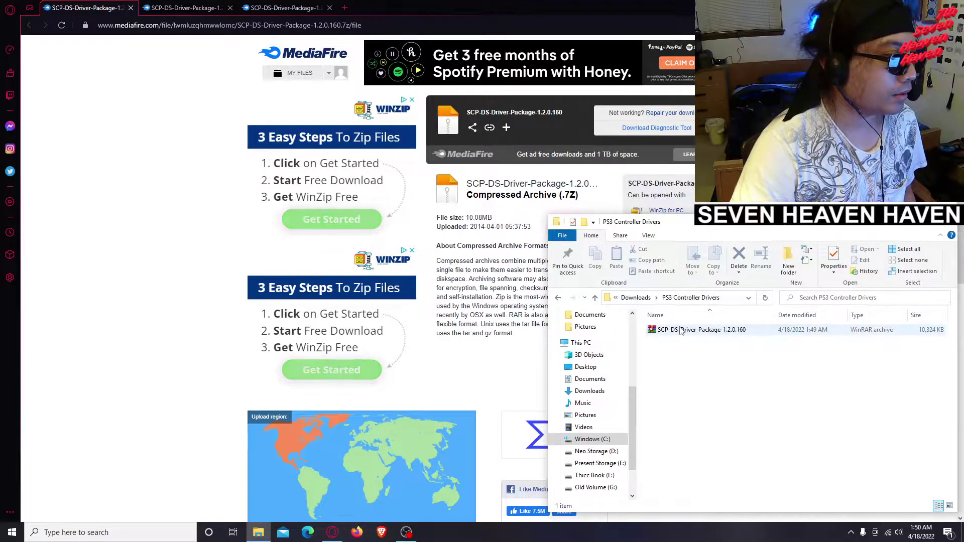
Extract the SCP-DS-Driver-Package-1.2.0.160 archive into the PS3 Controller Drivers folder and delete the archive
double_click(679, 333)
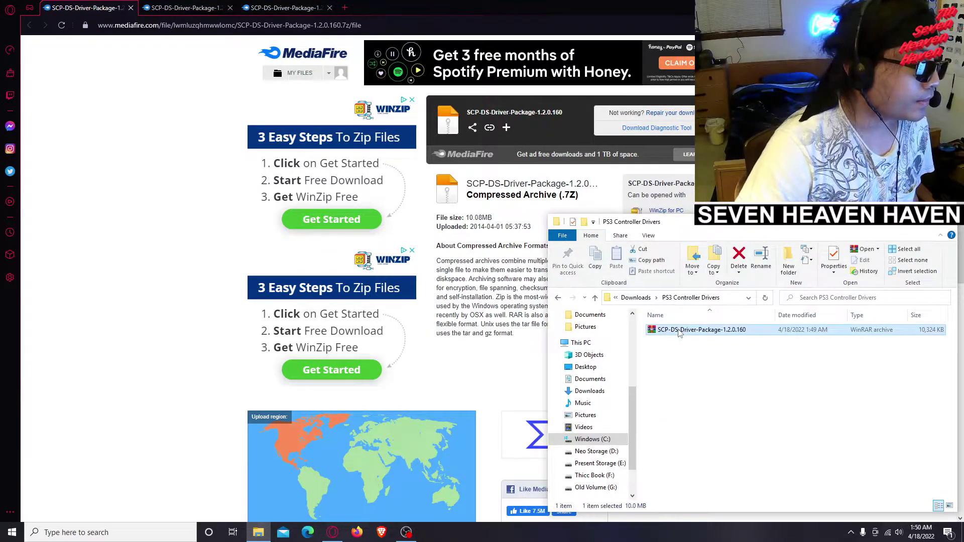
key("Escape")
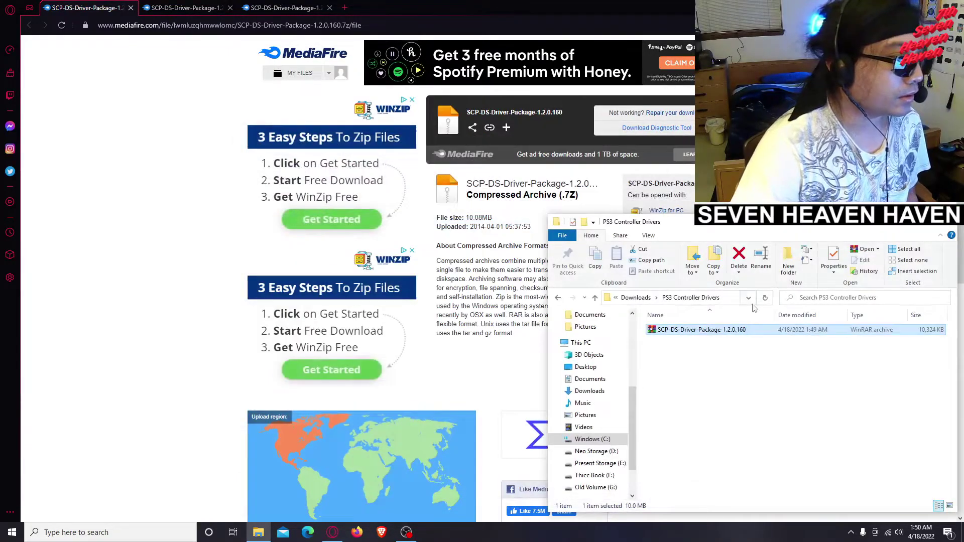
right_click(692, 331)
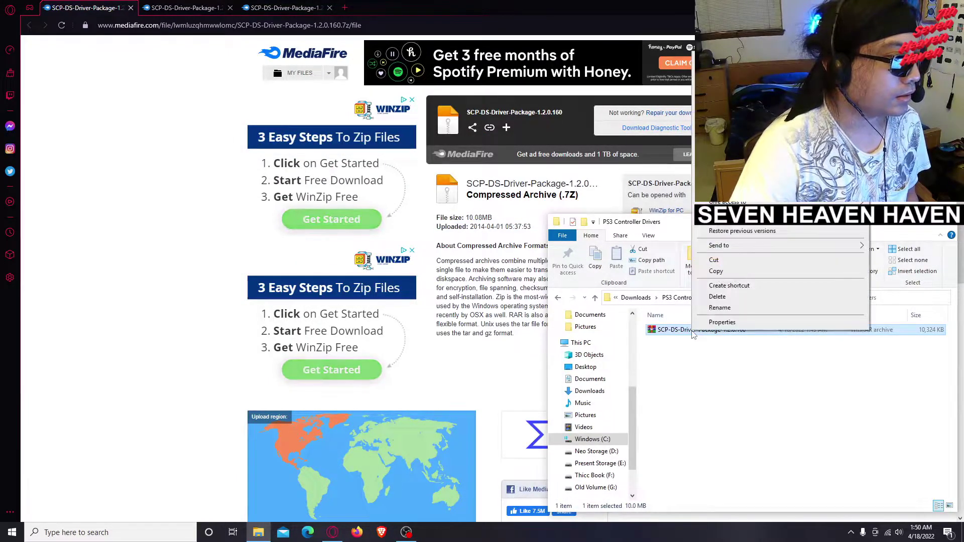
left_click(728, 152)
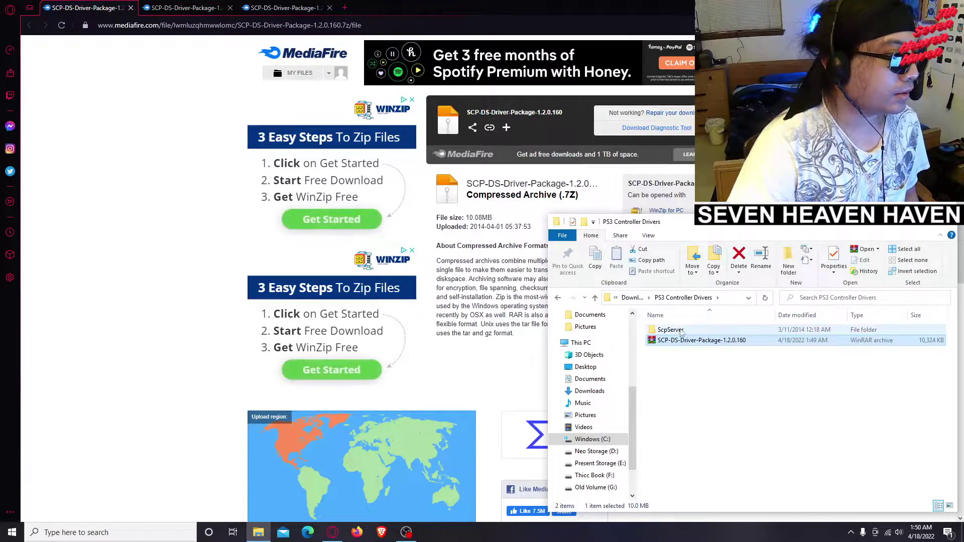
right_click(688, 343)
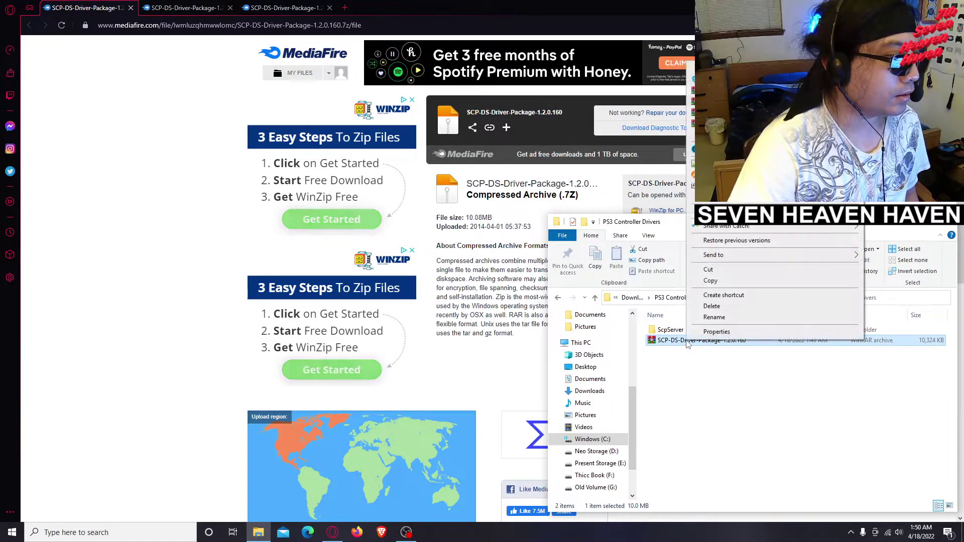
left_click(712, 306)
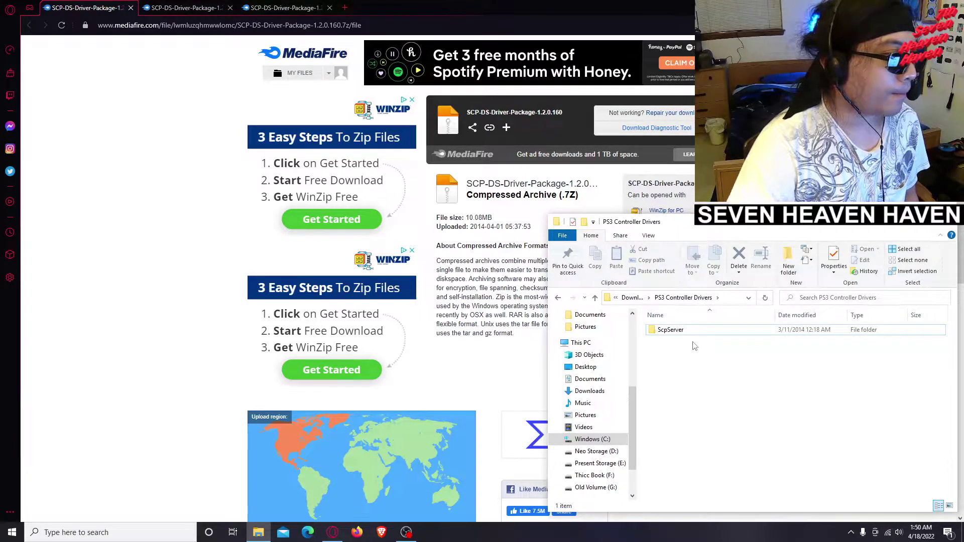
Look at the contents of the extracted ScpServer folder and return to the Downloads folder
double_click(671, 330)
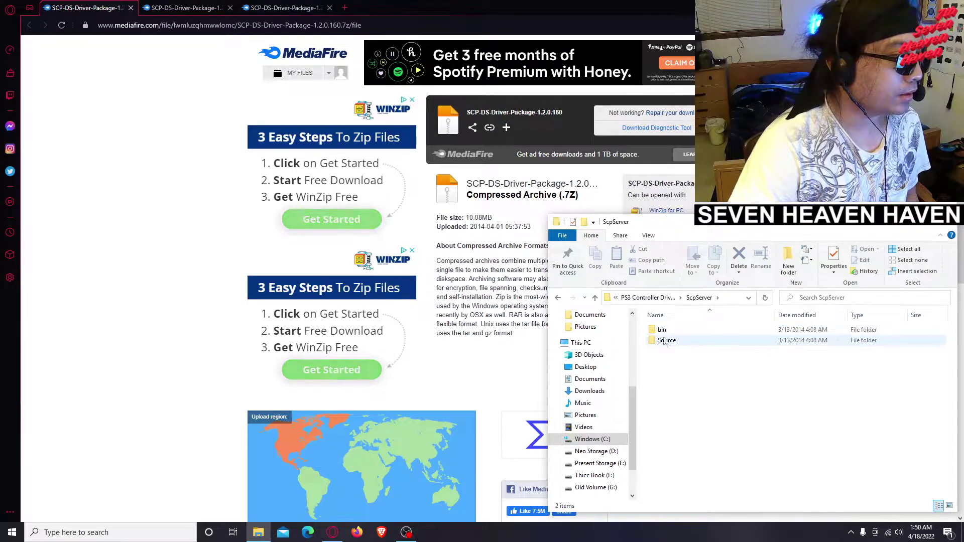
left_click(557, 298)
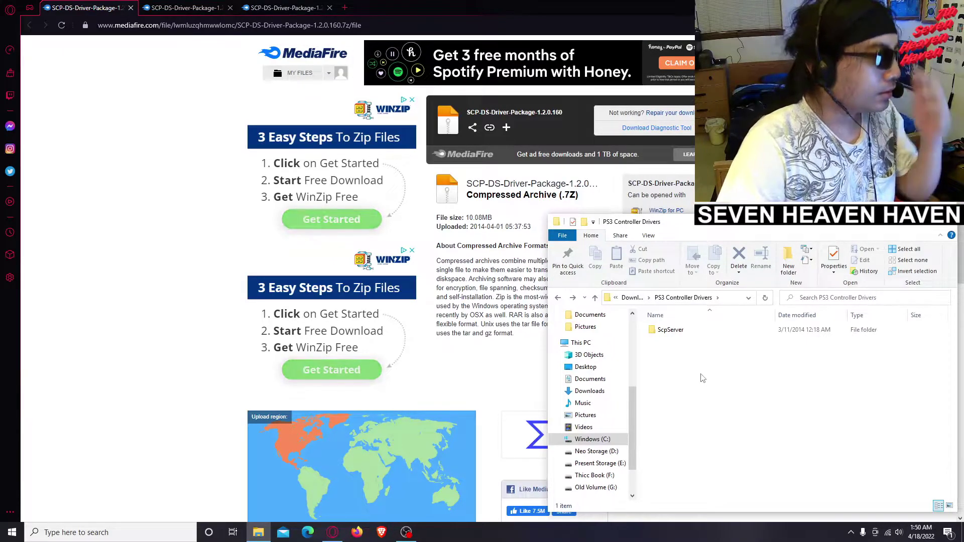
left_click(595, 298)
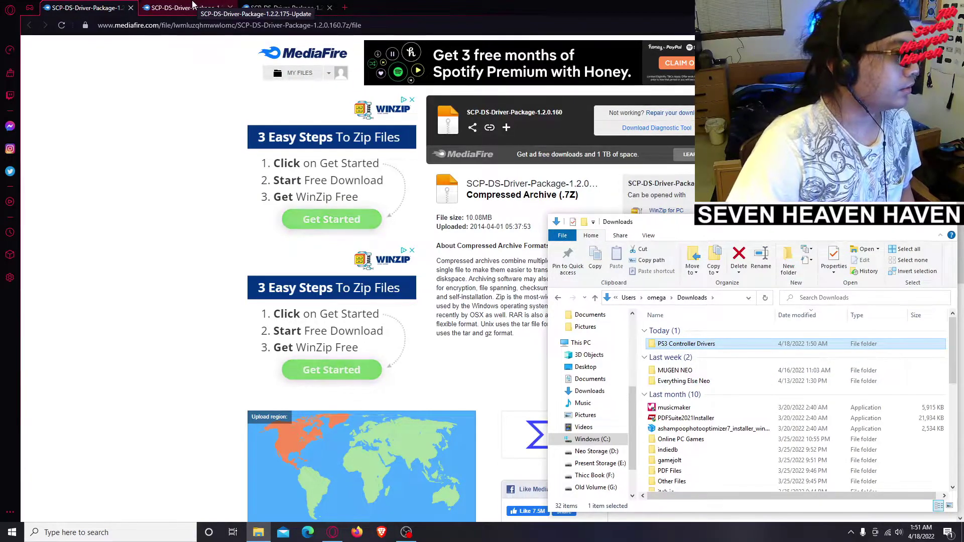
Close the SCP-DS-Driver-Package-1.2.0.160 download page and download the SCP-DS-Driver-Package-1.2.2.175-Update archive from MediaFire
key("alt+Tab")
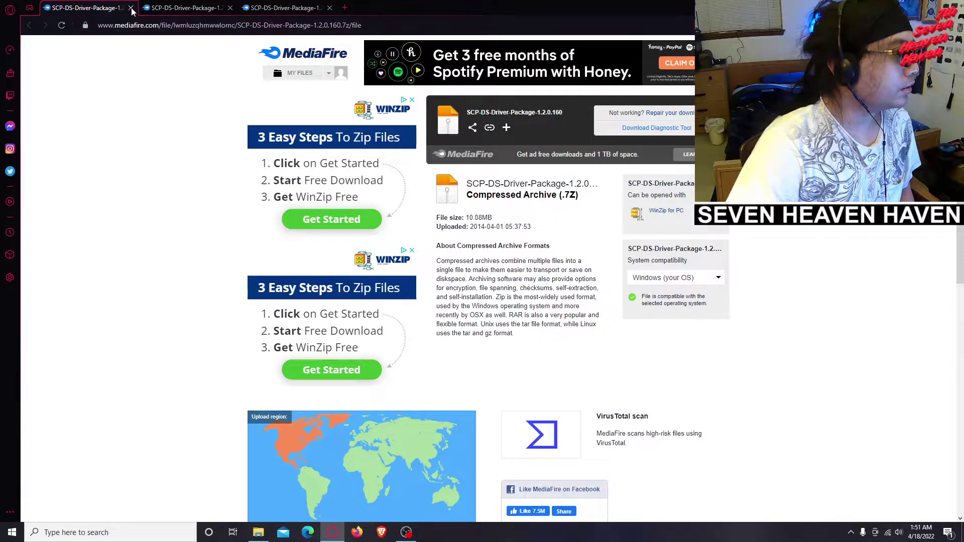
left_click(132, 8)
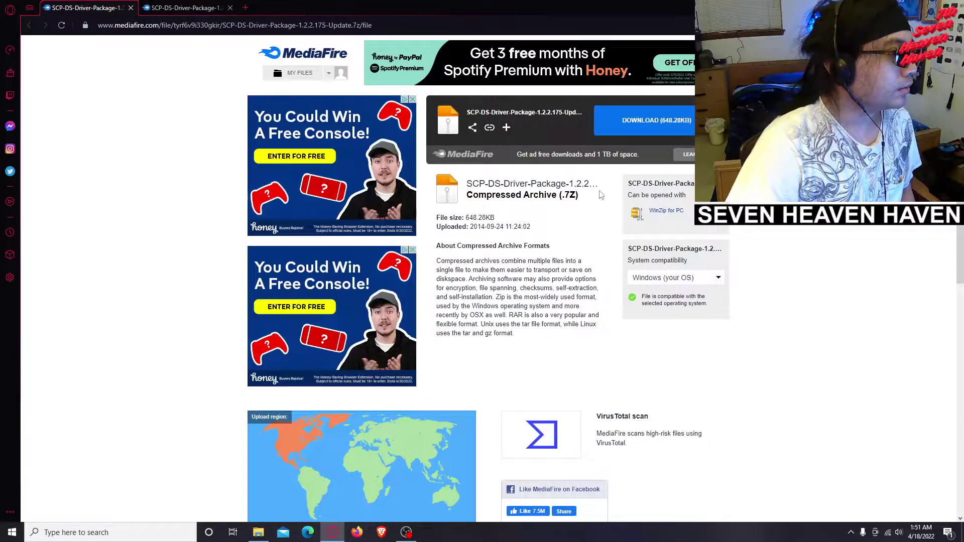
left_click_drag(466, 115, 500, 113)
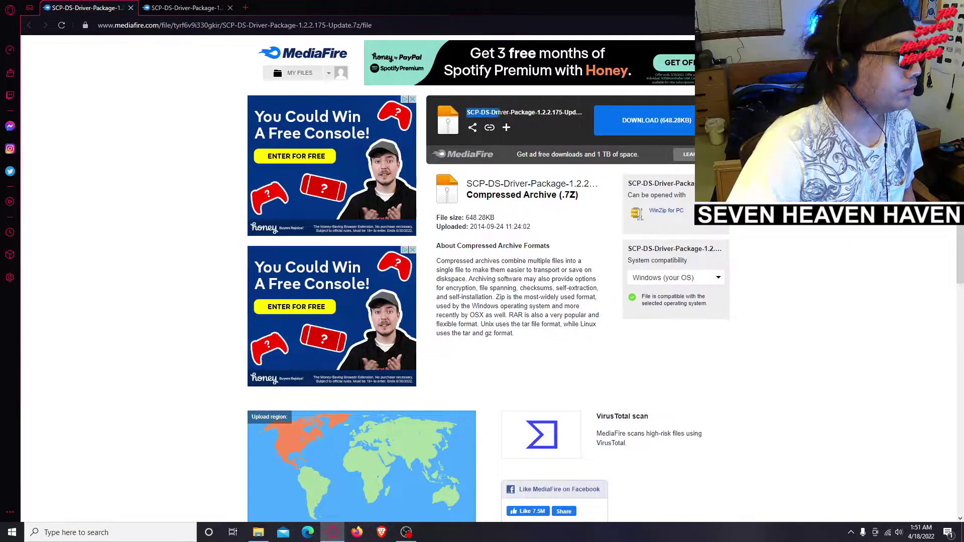
left_click_drag(569, 116, 556, 116)
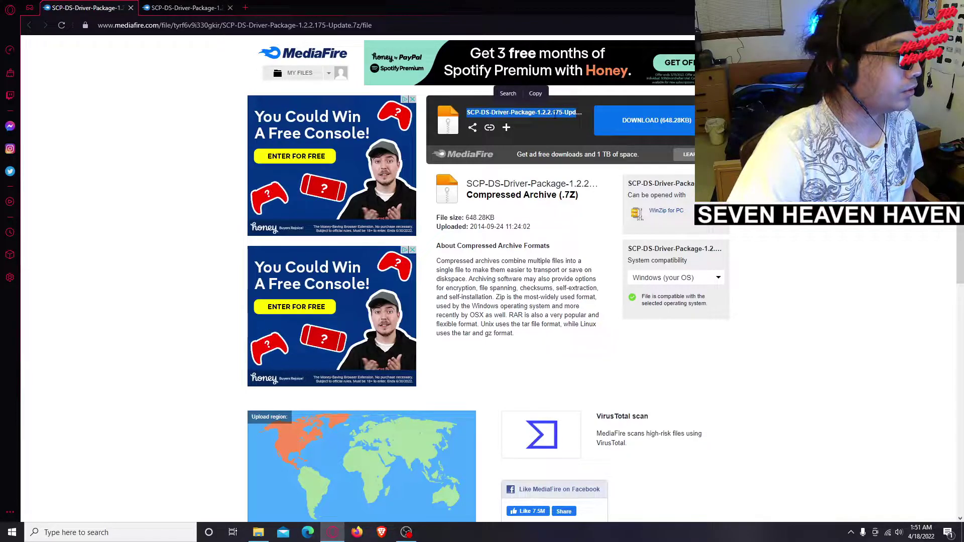
left_click(535, 93)
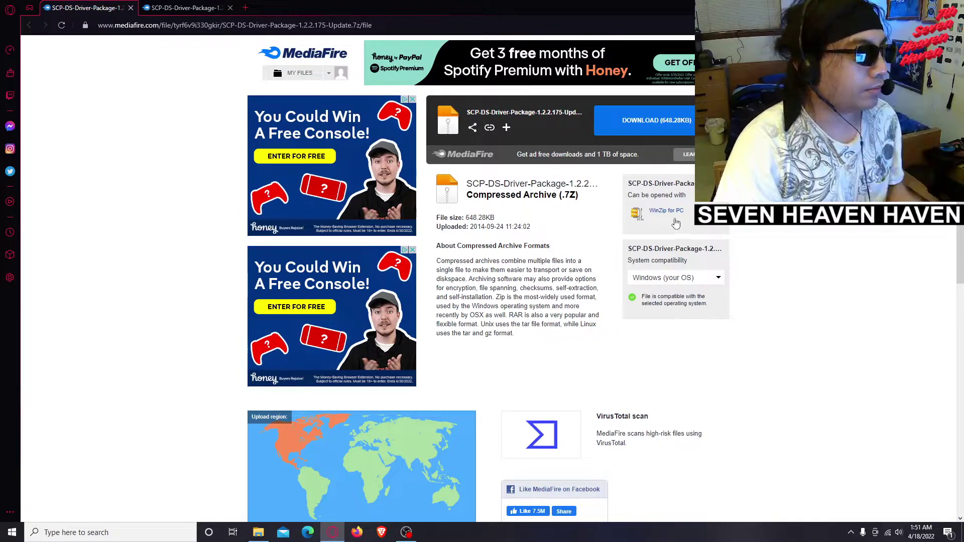
left_click(655, 125)
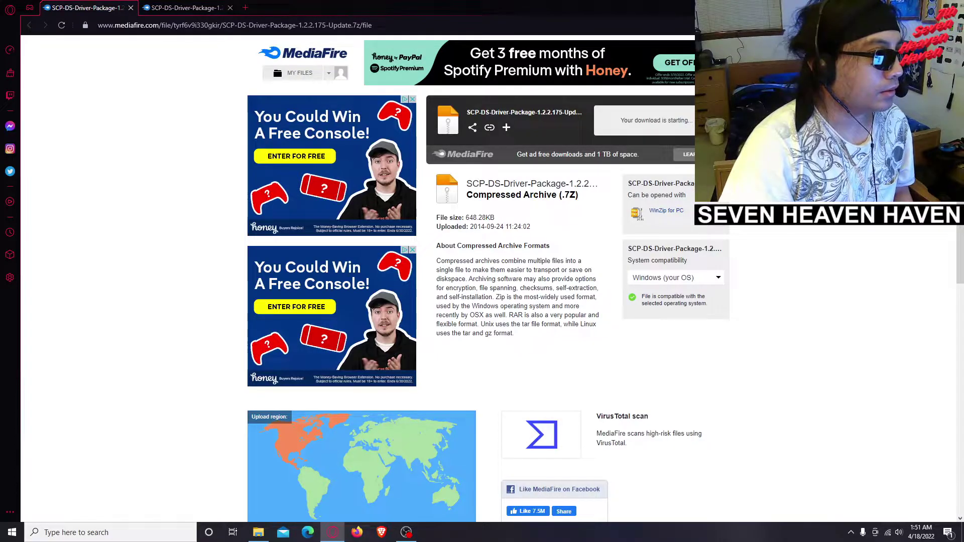
Move the downloaded SCP-DS-Driver-Package-1.2.2.175-Update archive from Downloads into the PS3 Controller Drivers folder
left_click(762, 282)
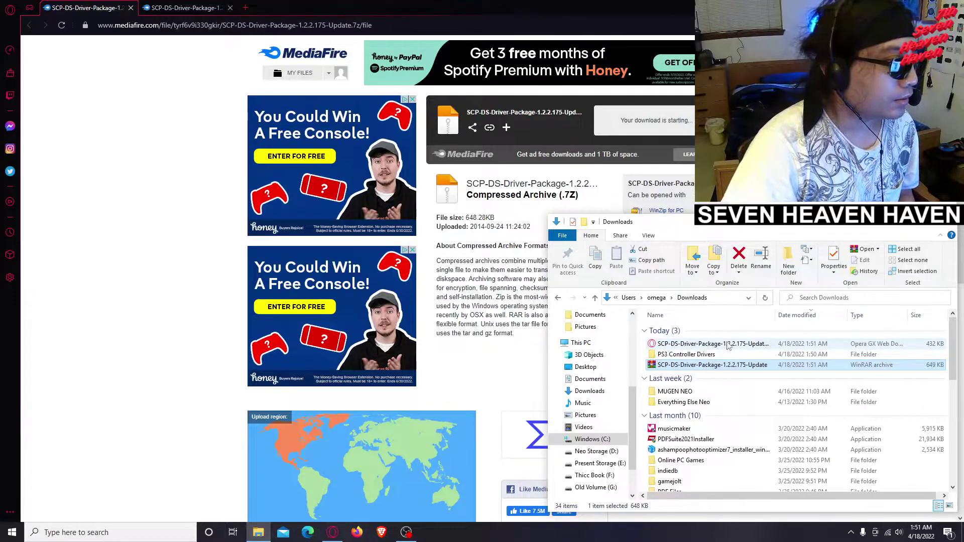
left_click_drag(700, 369, 712, 352)
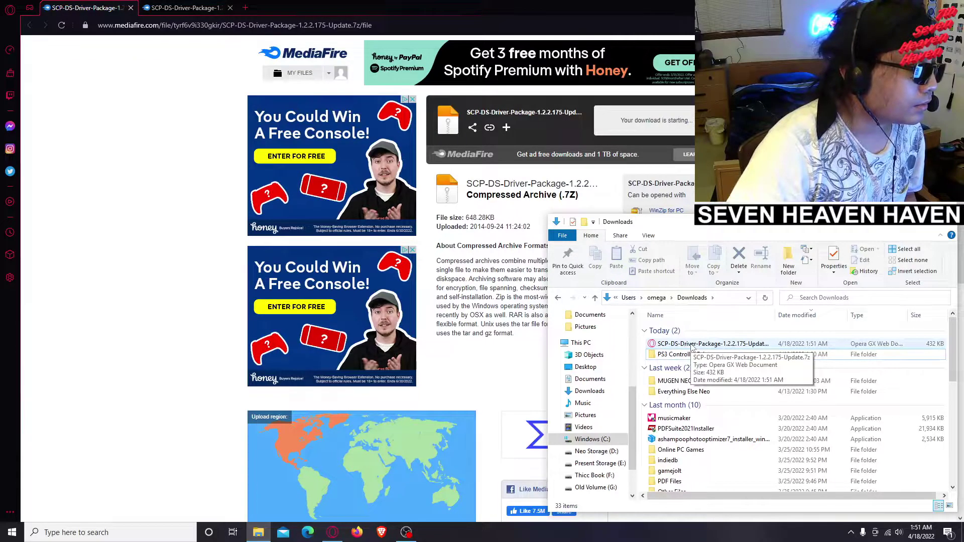
left_click(694, 346)
left_click_drag(697, 346, 696, 356)
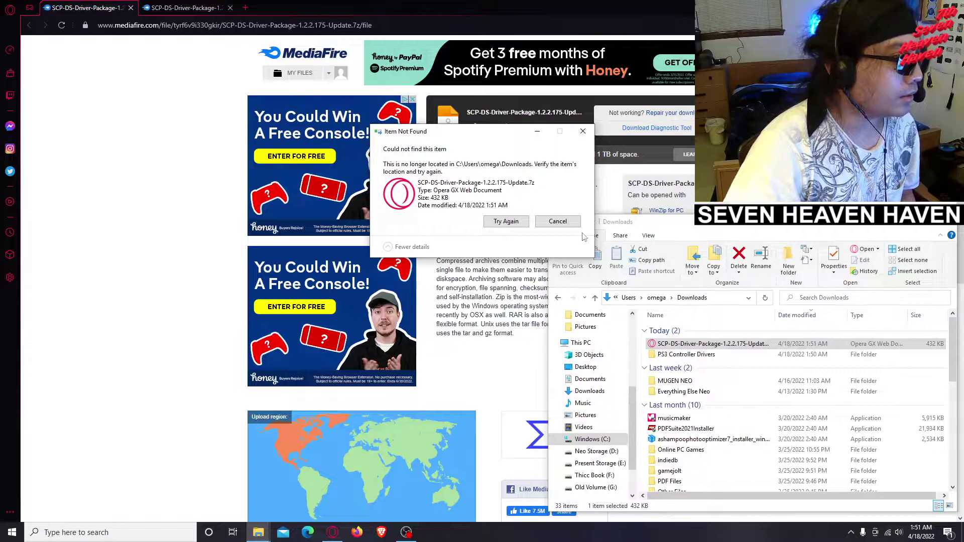
left_click(558, 221)
Close the 1.2.2.175-Update download page and open the PS3 Controller Drivers folder in File Explorer
left_click(168, 8)
left_click(107, 8)
left_click(258, 532)
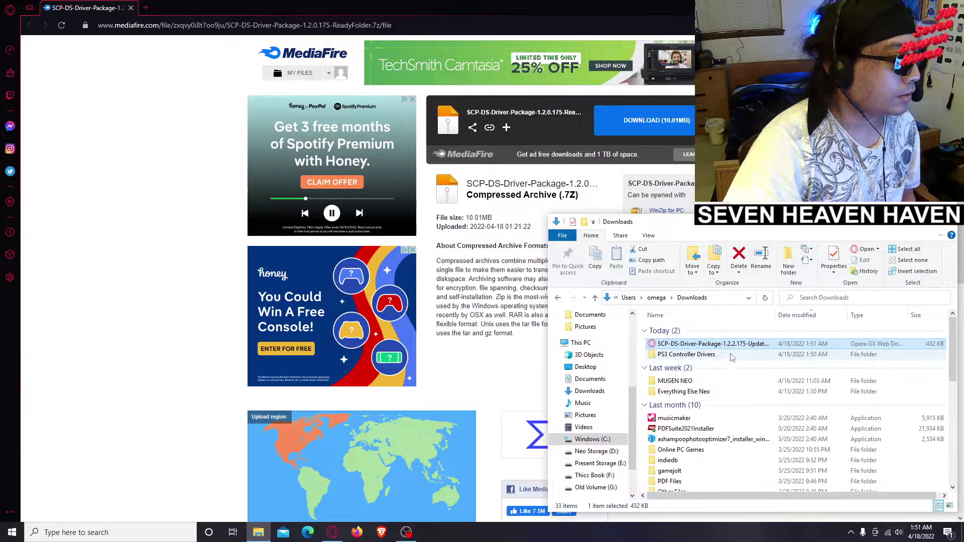
double_click(697, 355)
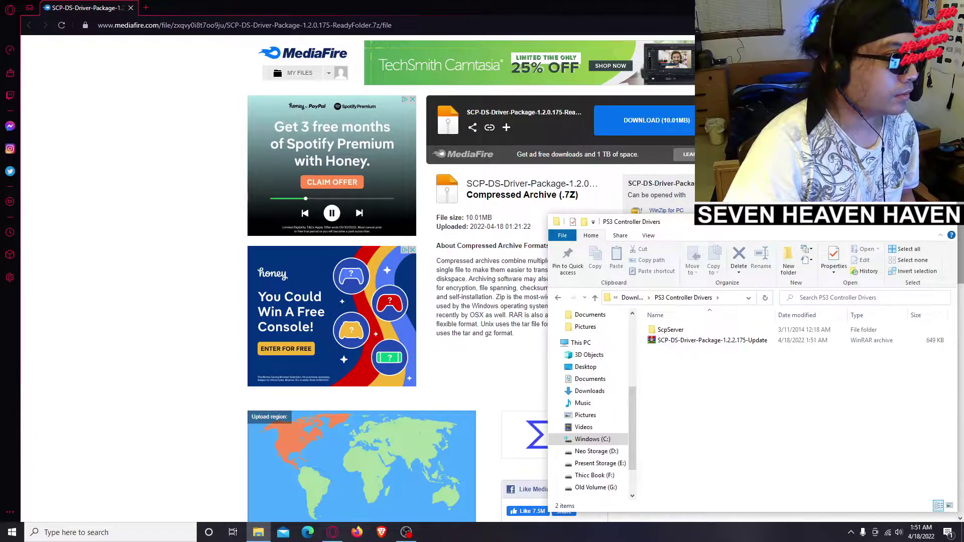
left_click(595, 298)
left_click(558, 297)
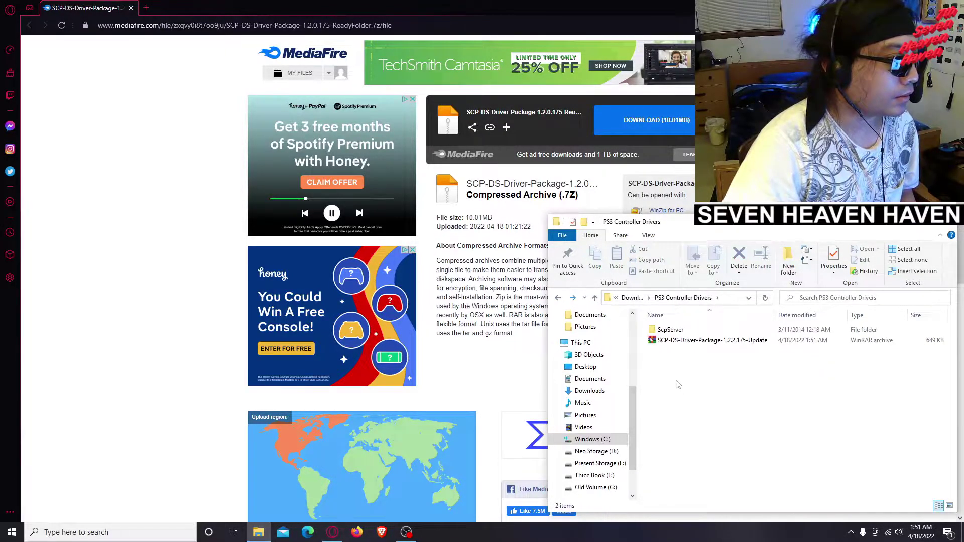
right_click(695, 341)
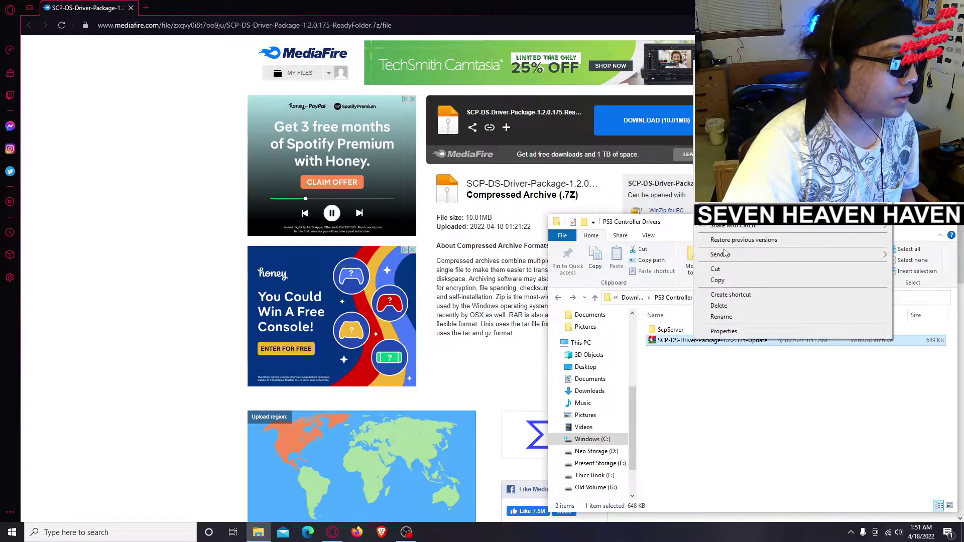
left_click(724, 191)
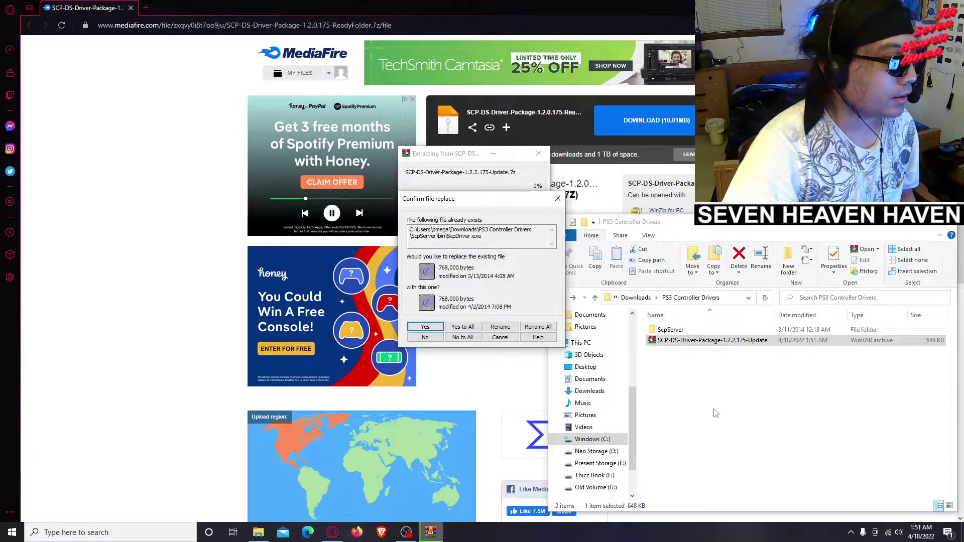
left_click(556, 200)
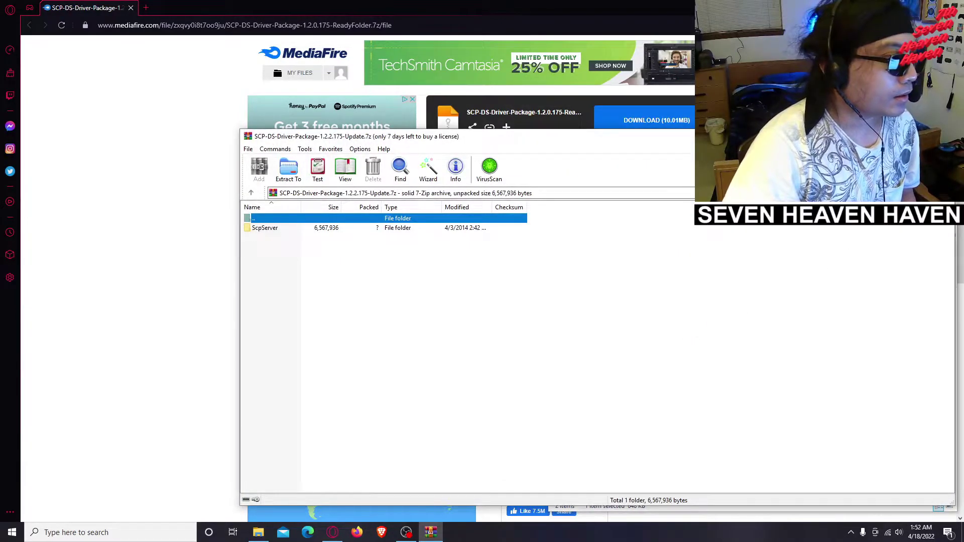
key("Escape")
left_click(716, 403)
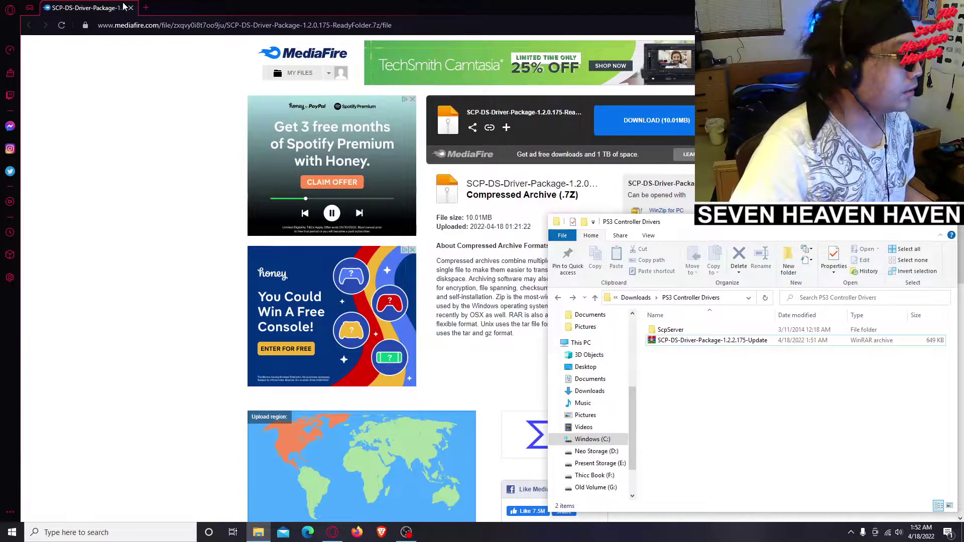
Open a blank browser tab and close the remaining SCP-DS-Driver-Package-1.2.0.175-ReadyFolder download page
left_click(146, 7)
left_click(121, 8)
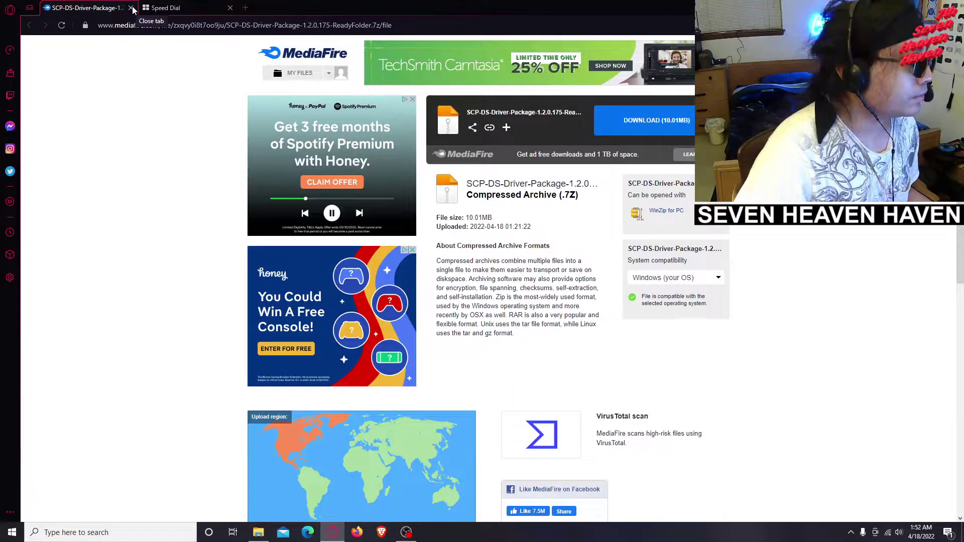
left_click(131, 8)
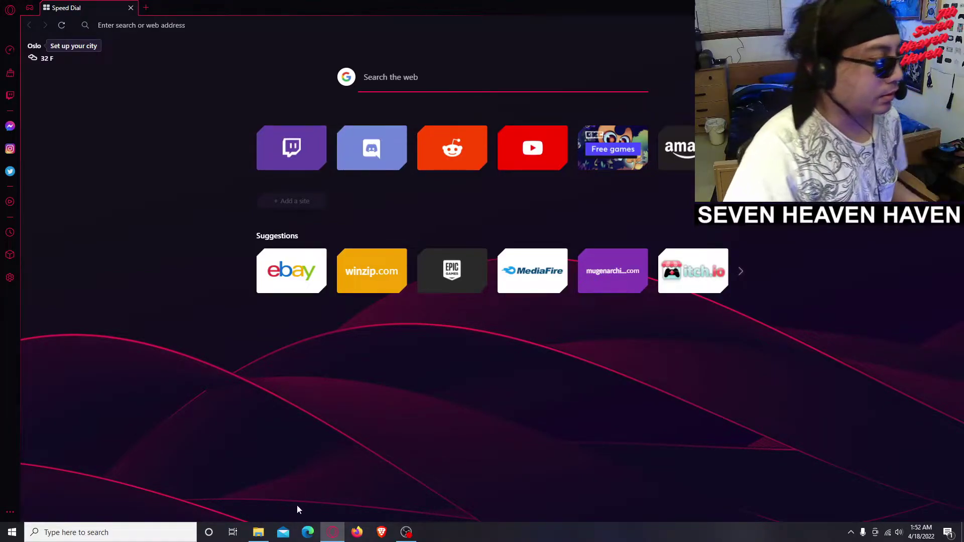
Open a second File Explorer window and browse to the Program Files folder on the Windows (C:) drive
right_click(261, 538)
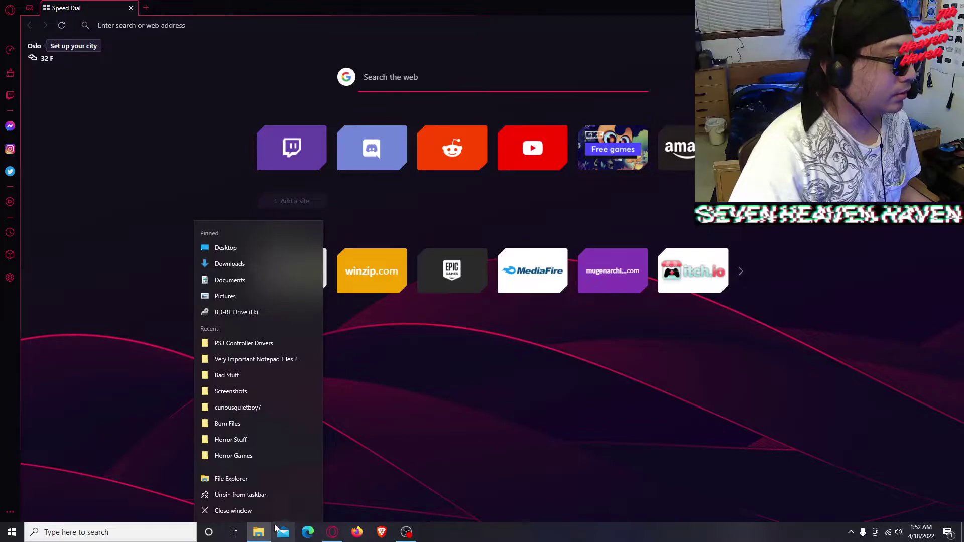
left_click(257, 481)
scroll(52, 224, "down", 1)
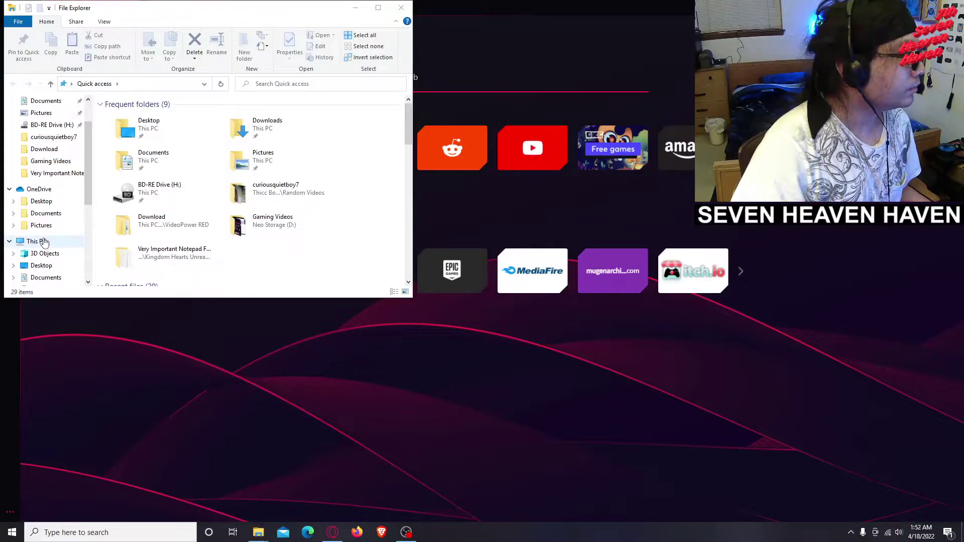
left_click(45, 242)
scroll(255, 215, "down", 1)
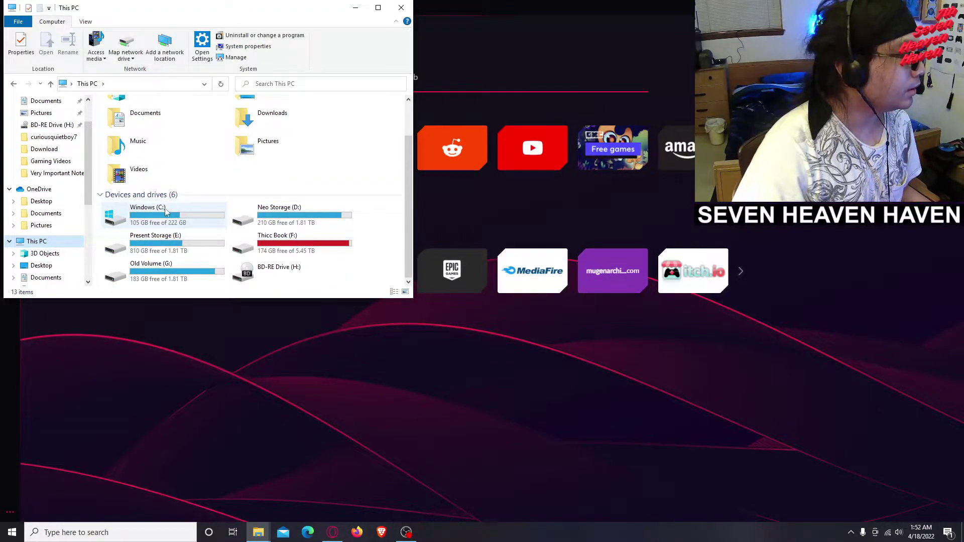
double_click(153, 222)
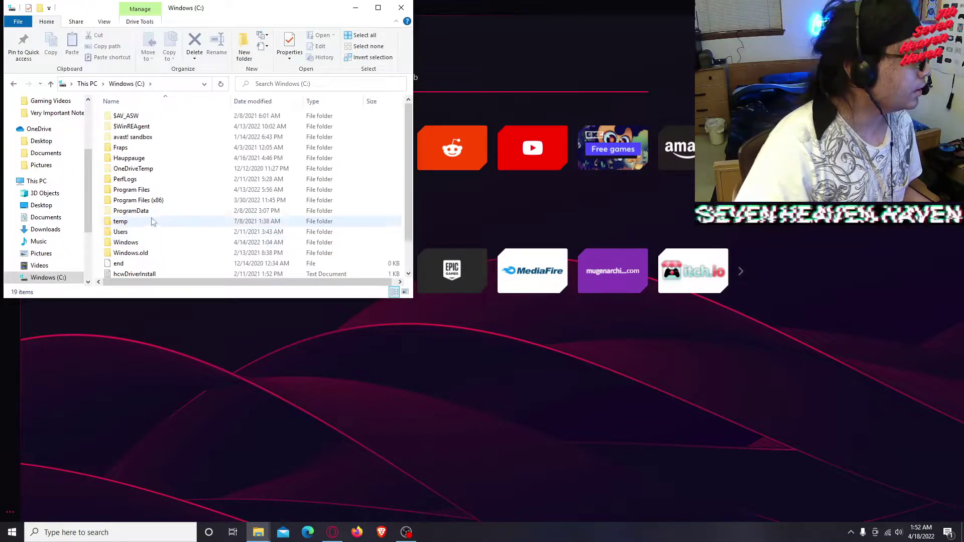
double_click(150, 190)
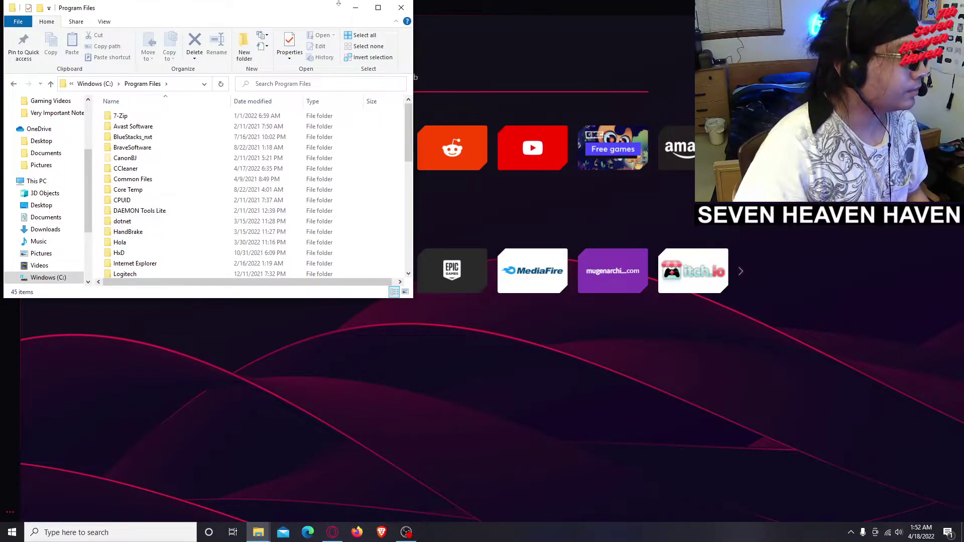
Arrange the Program Files and PS3 Controller Drivers windows side by side in front of the browser
left_click_drag(312, 18, 687, 126)
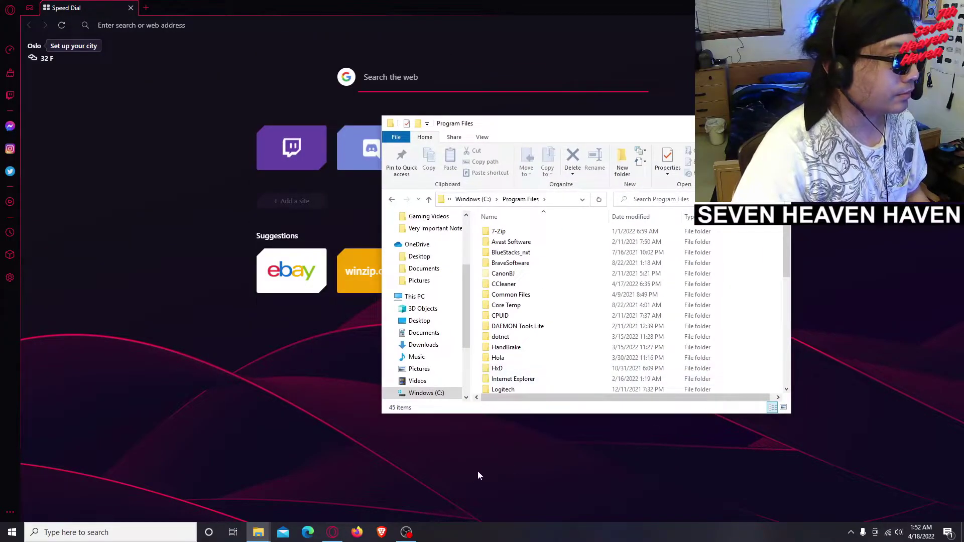
left_click(333, 532)
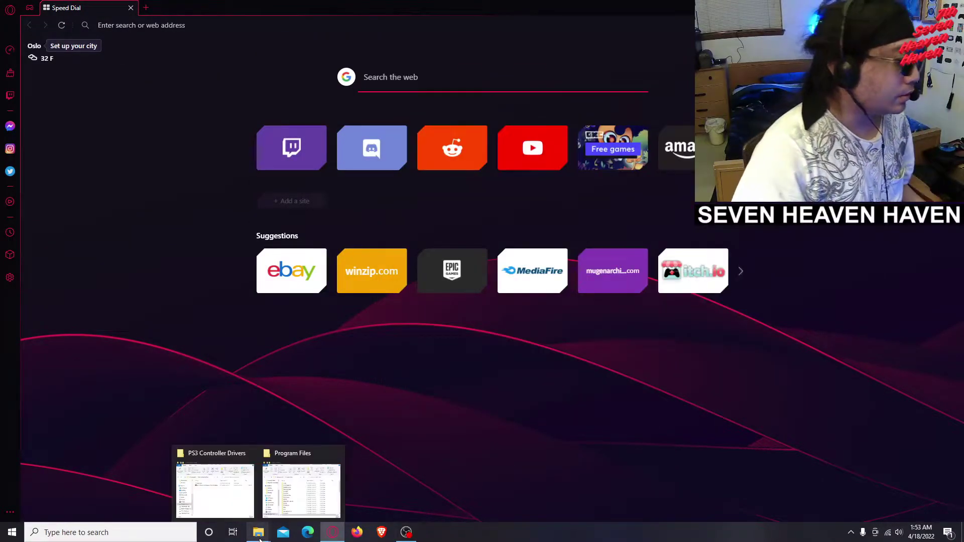
mouse_move(258, 532)
left_click(213, 479)
left_click(297, 489)
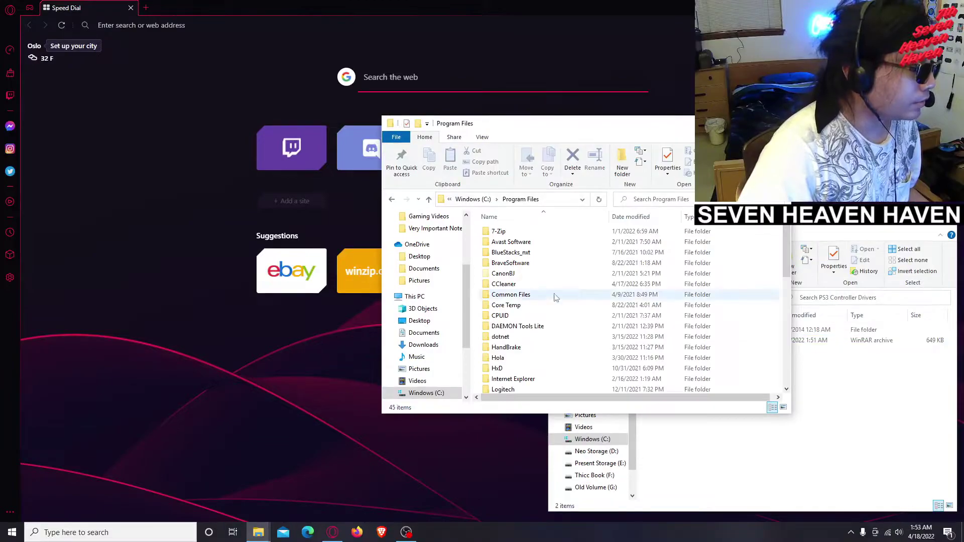
left_click_drag(618, 119, 317, 209)
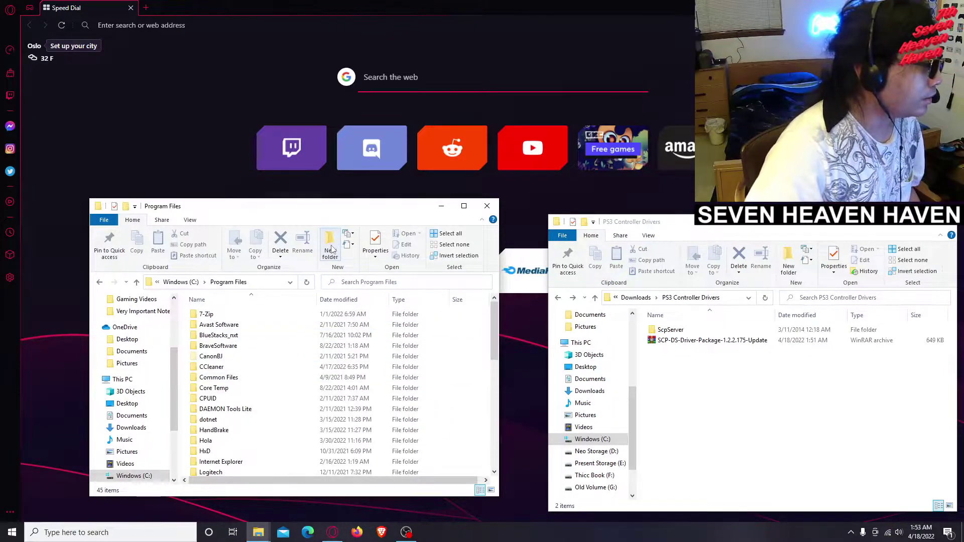
Create a new folder named Scarlet.Crush Productions in Program Files
right_click(187, 376)
mouse_move(239, 497)
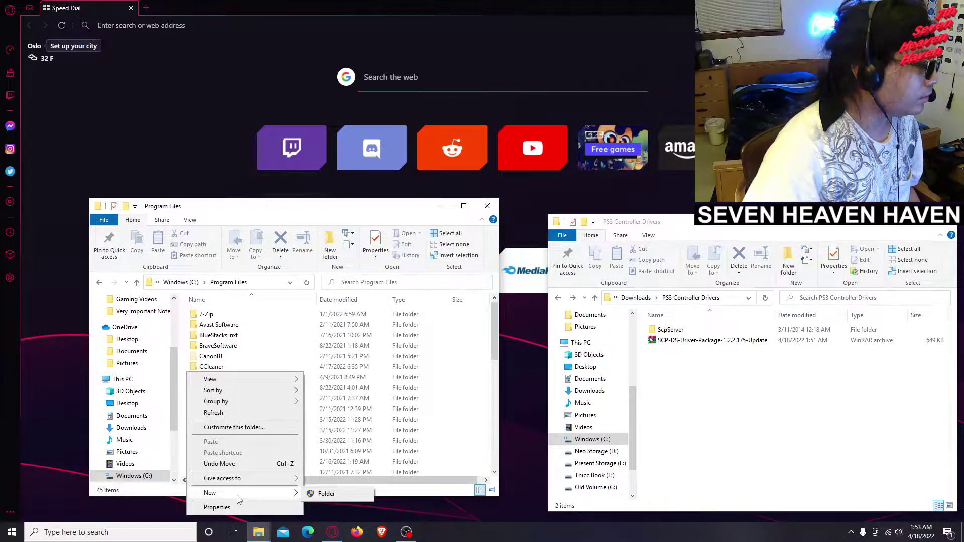
left_click(325, 494)
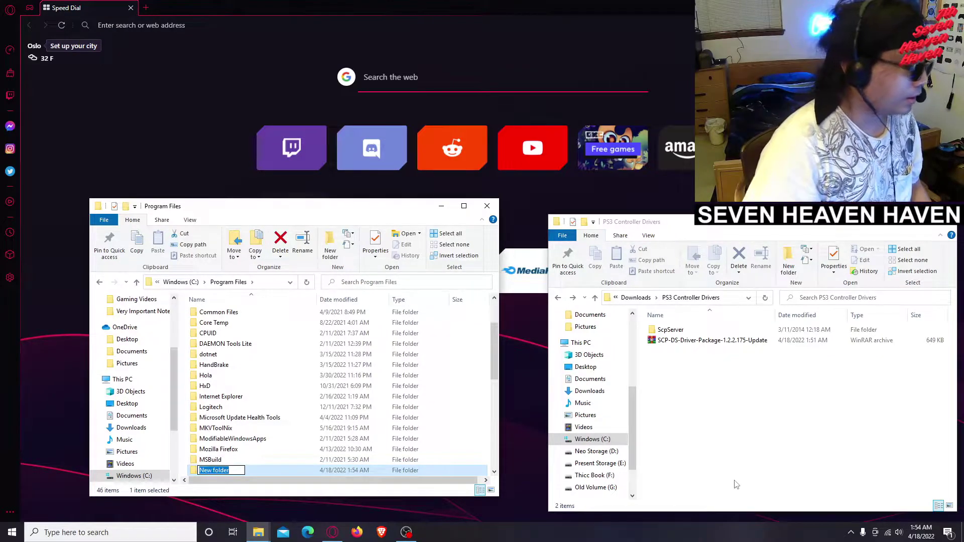
type("Scarlet")
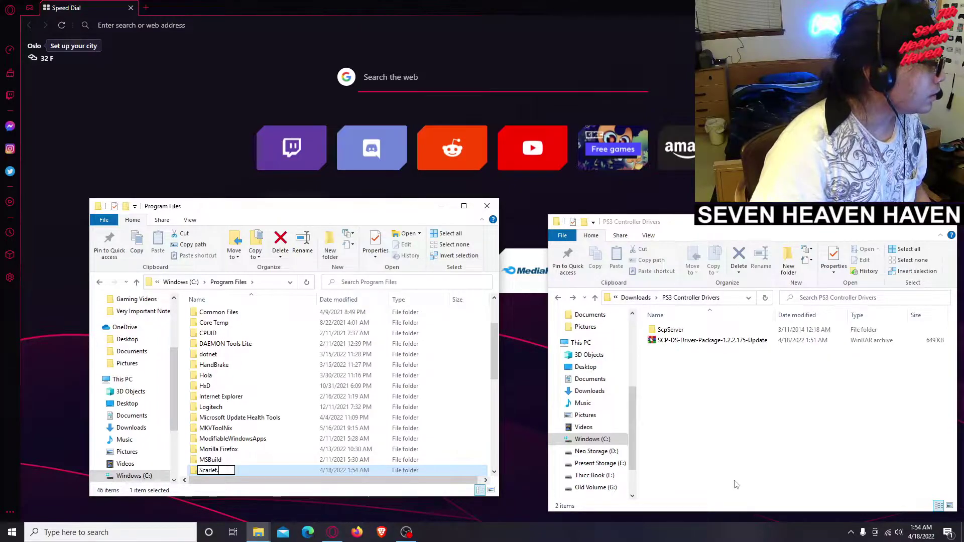
type(".Crush Produc")
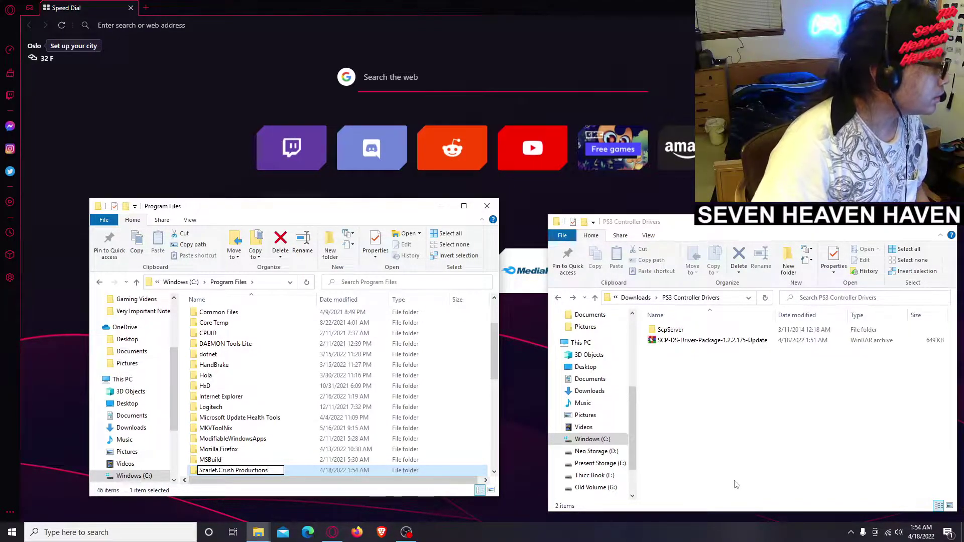
type("tions")
left_click(275, 377)
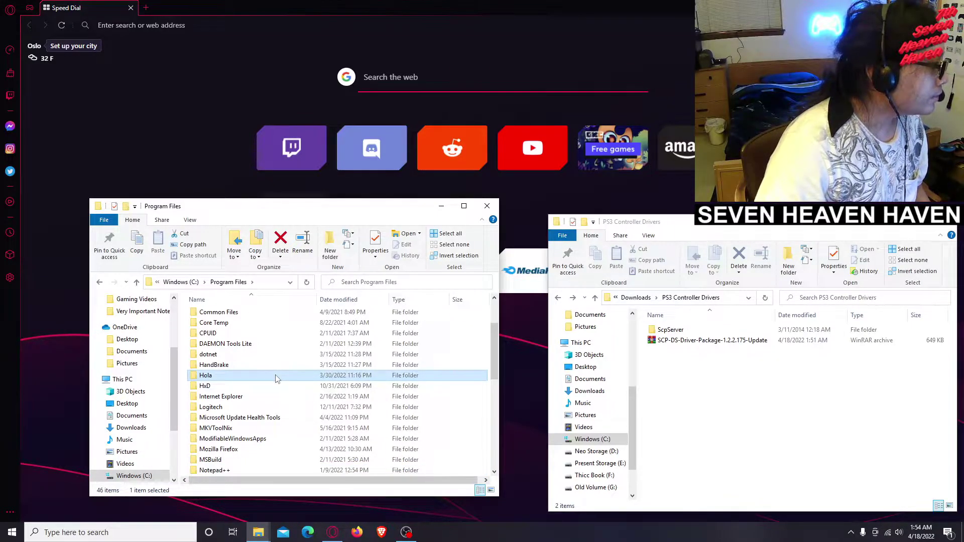
Open the empty Scarlet.Crush Productions folder and switch to the PS3 Controller Drivers window
scroll(275, 378, "down", 4)
scroll(276, 377, "down", 3)
scroll(275, 378, "up", 2)
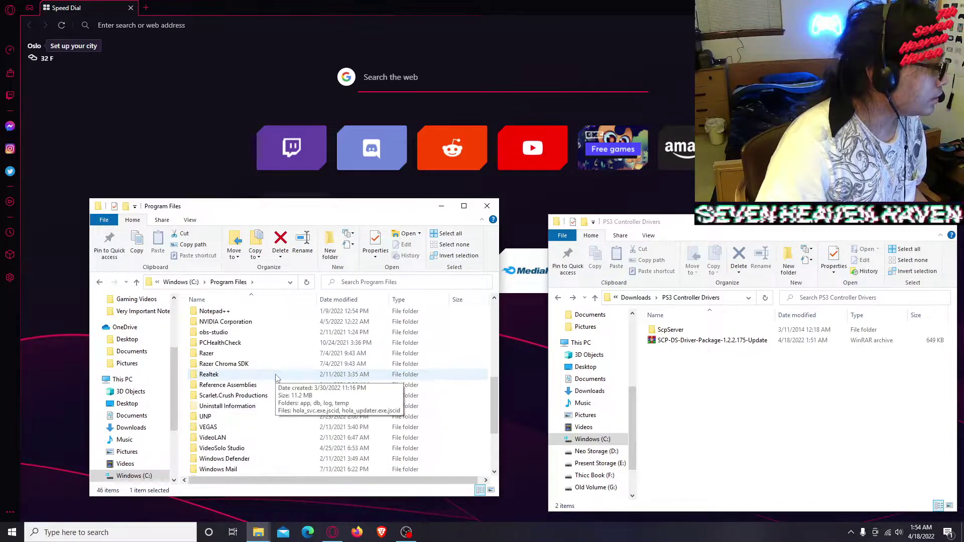
double_click(241, 397)
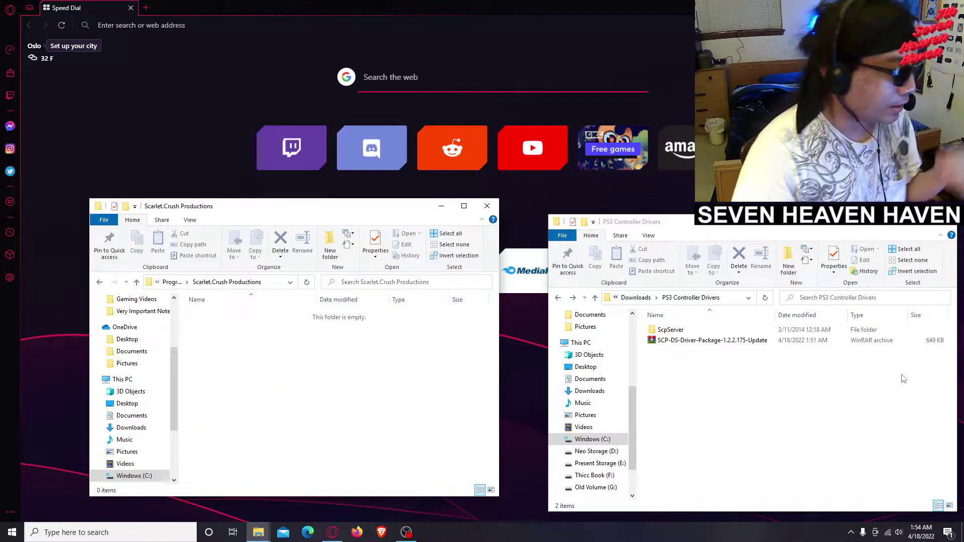
left_click(781, 394)
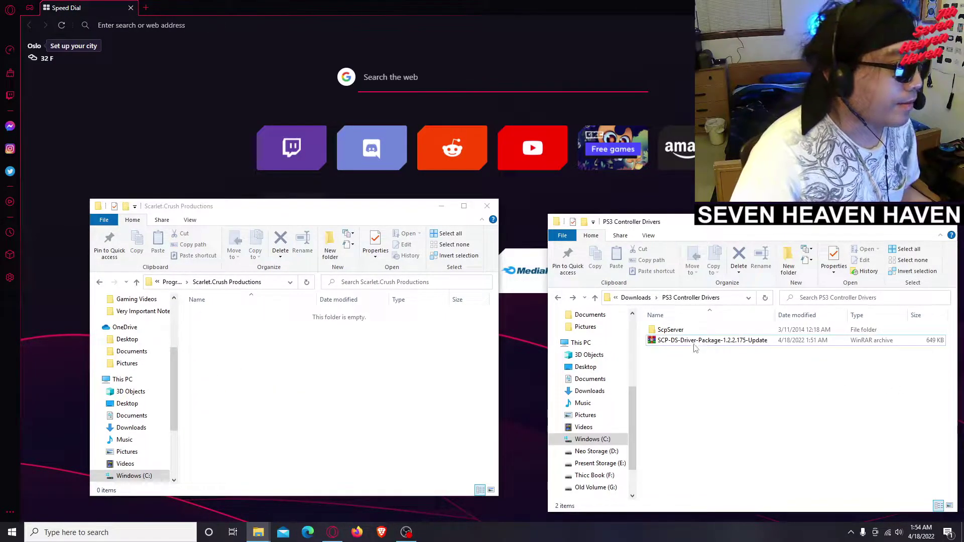
Rename the ScpServer folder in PS3 Controller Drivers to SCP DS Driver Package 160 ScpServer
left_click(679, 333)
right_click(684, 333)
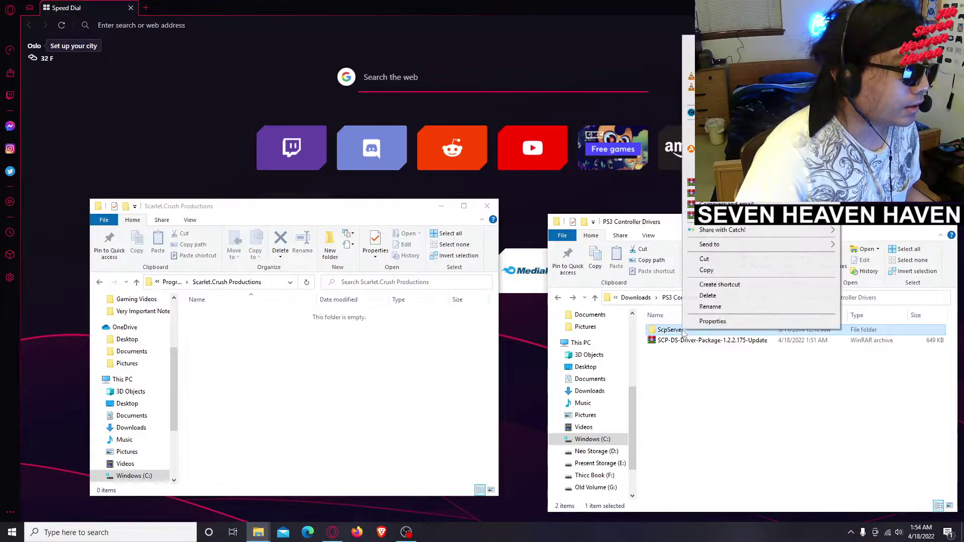
left_click(705, 312)
key("Home")
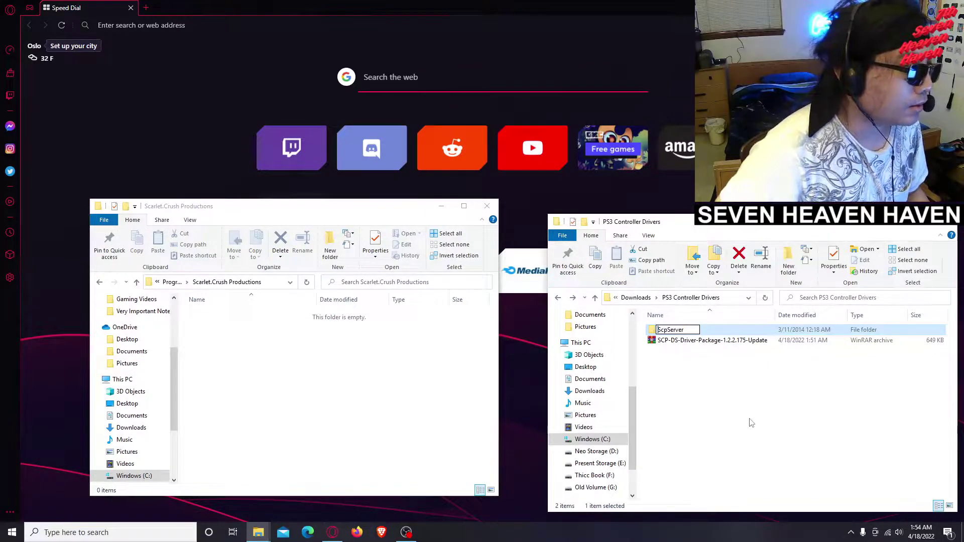
type("SCP DS")
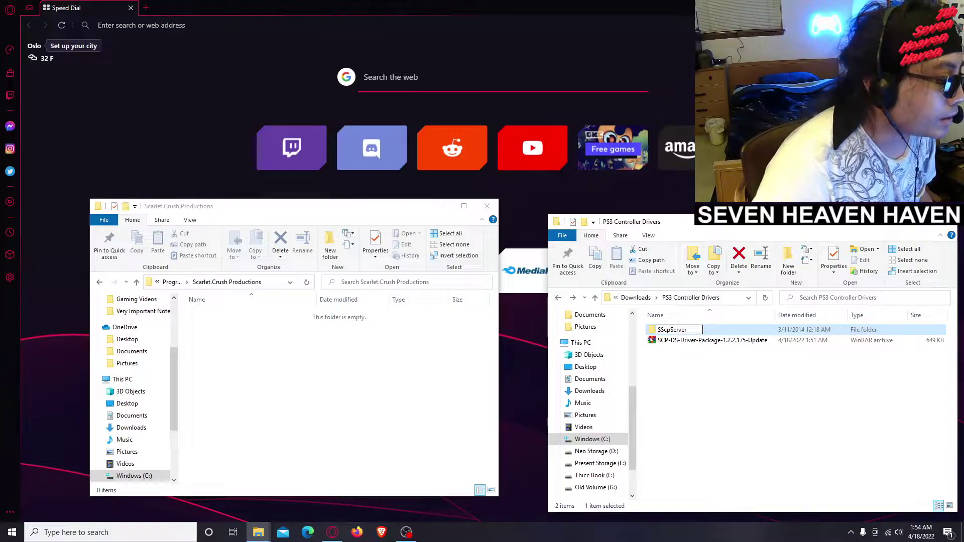
type(" Driver Pa")
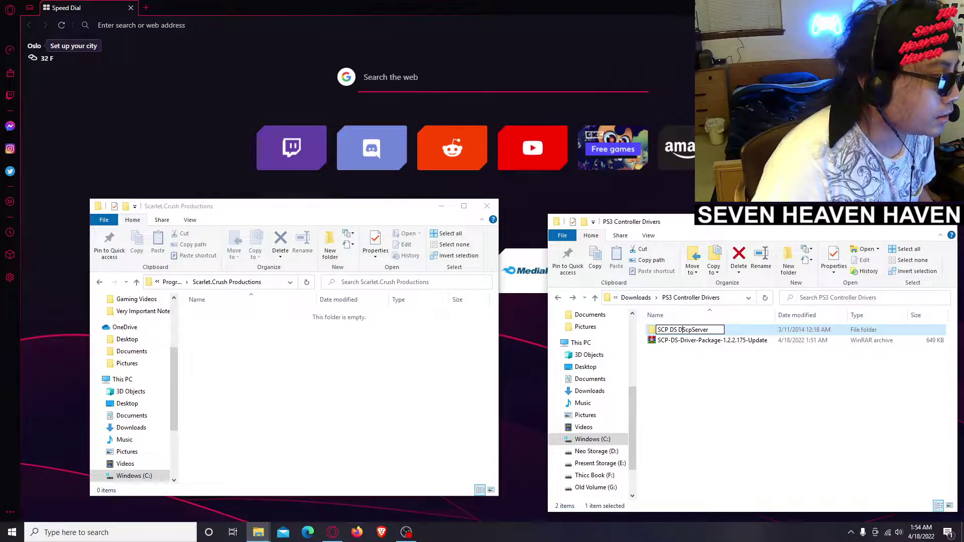
type("k")
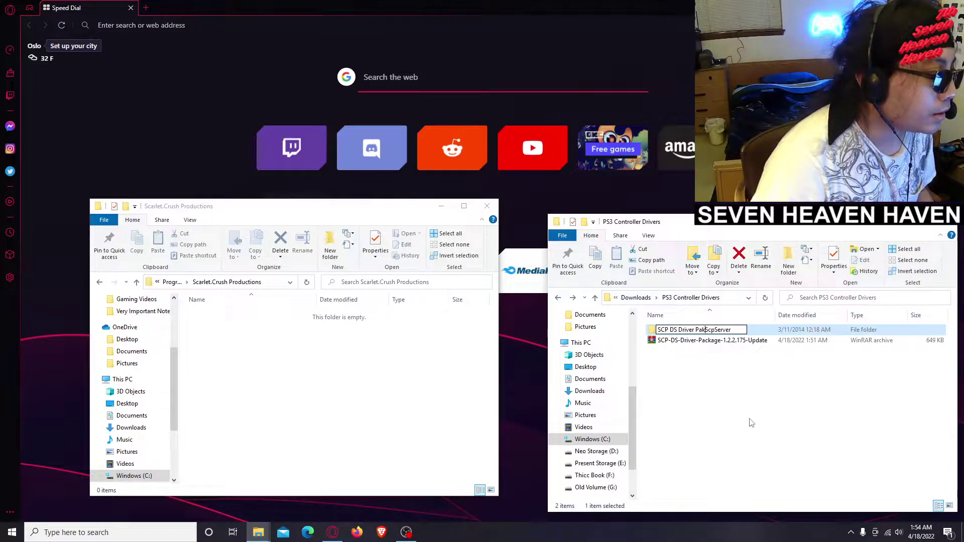
type("kage ")
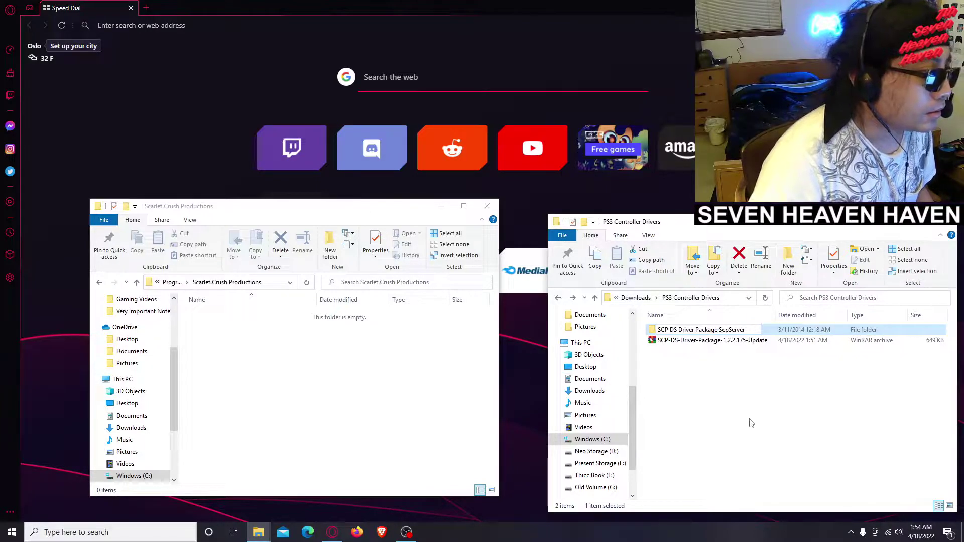
type("160")
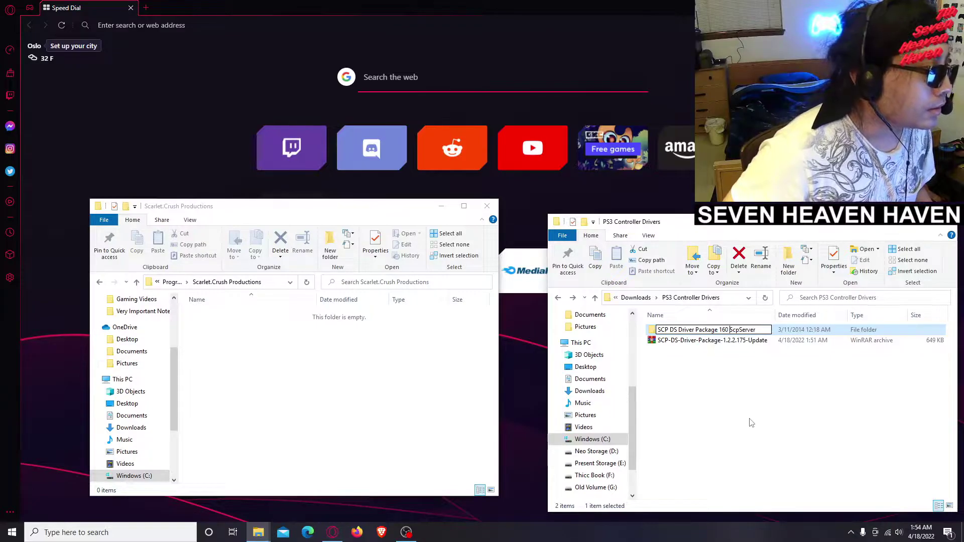
key("Return")
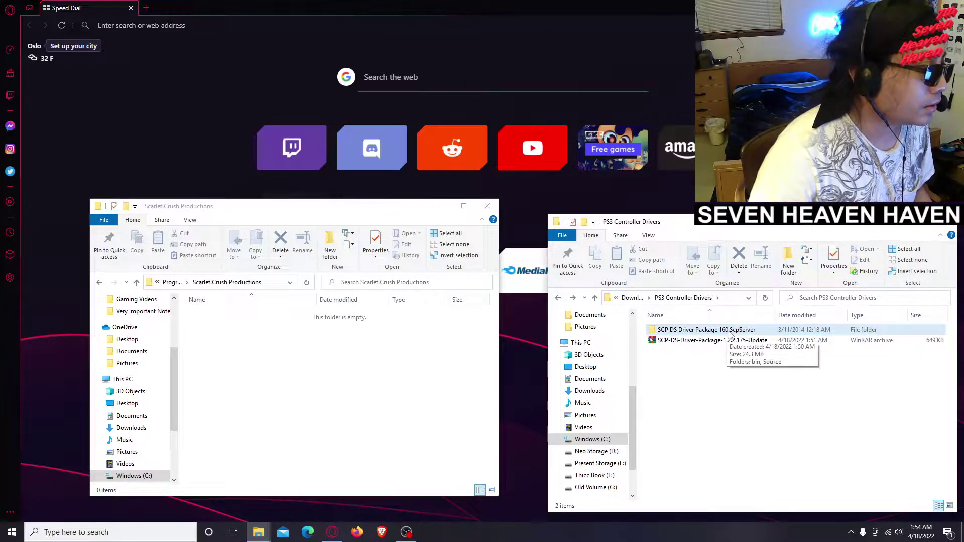
Check inside the renamed 160 package folder and extract the SCP-DS-Driver-Package-1.2.2.175-Update archive into PS3 Controller Drivers
double_click(731, 335)
key("alt+Left")
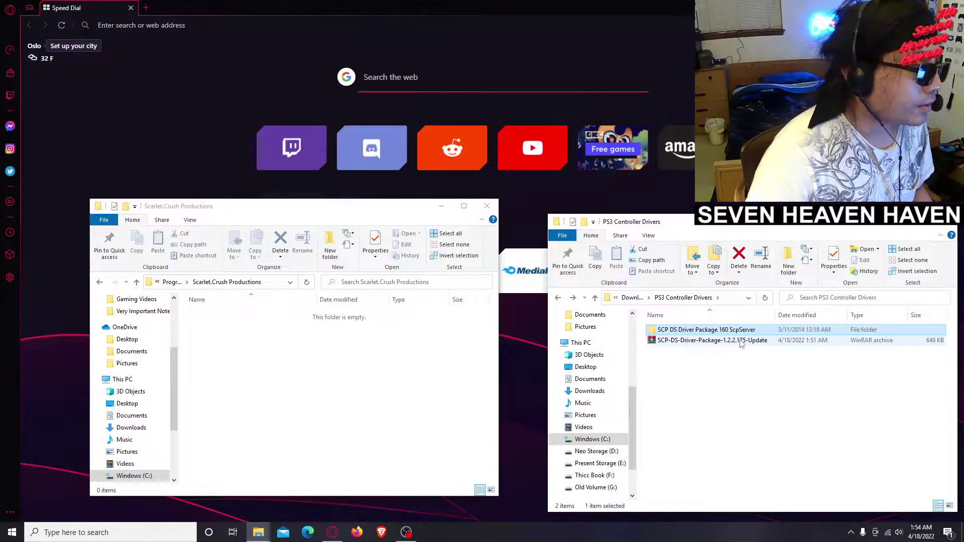
right_click(714, 344)
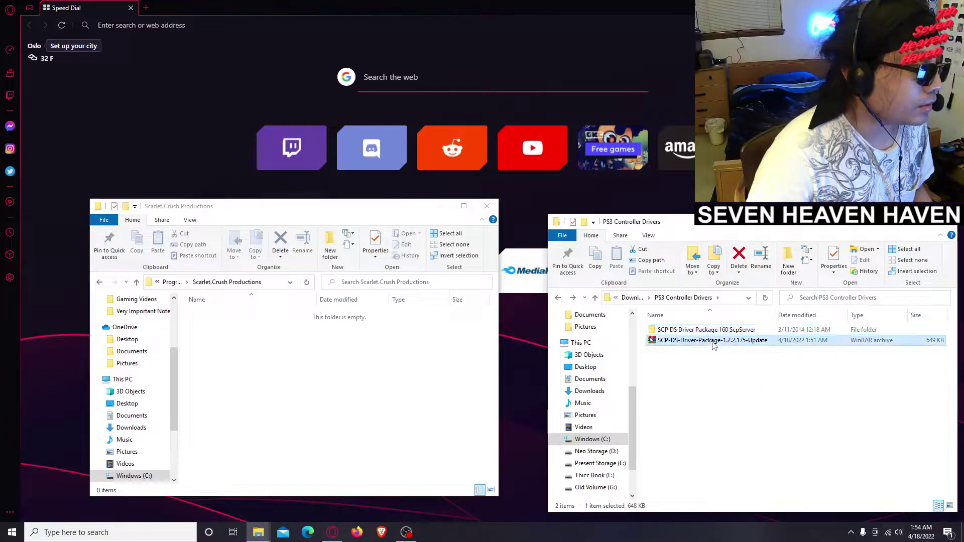
left_click(714, 345)
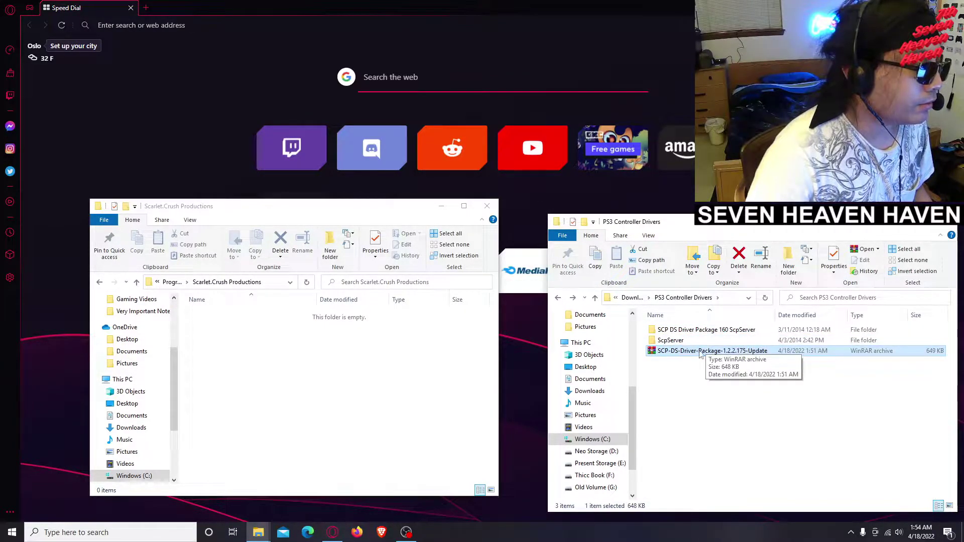
Look inside the newly extracted ScpServer folder and return to PS3 Controller Drivers
right_click(679, 342)
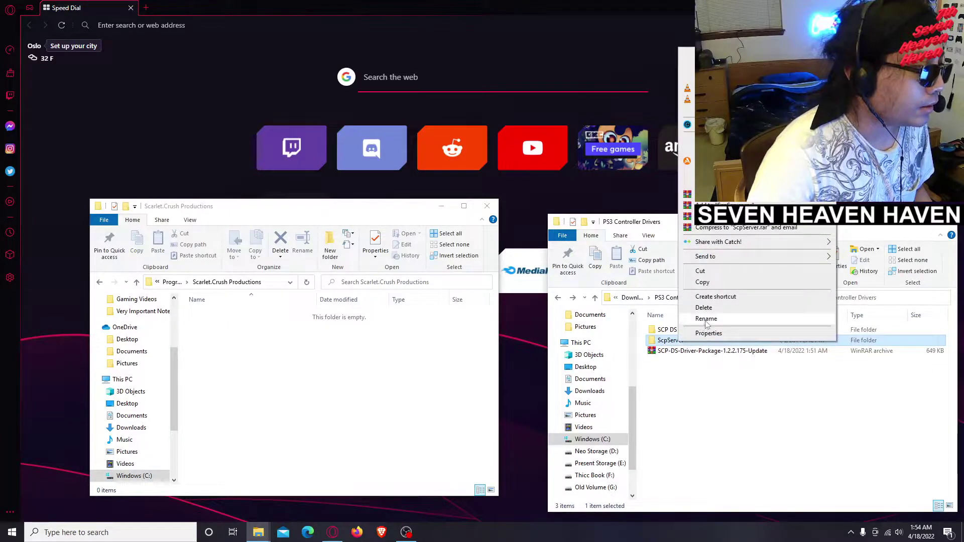
left_click(706, 320)
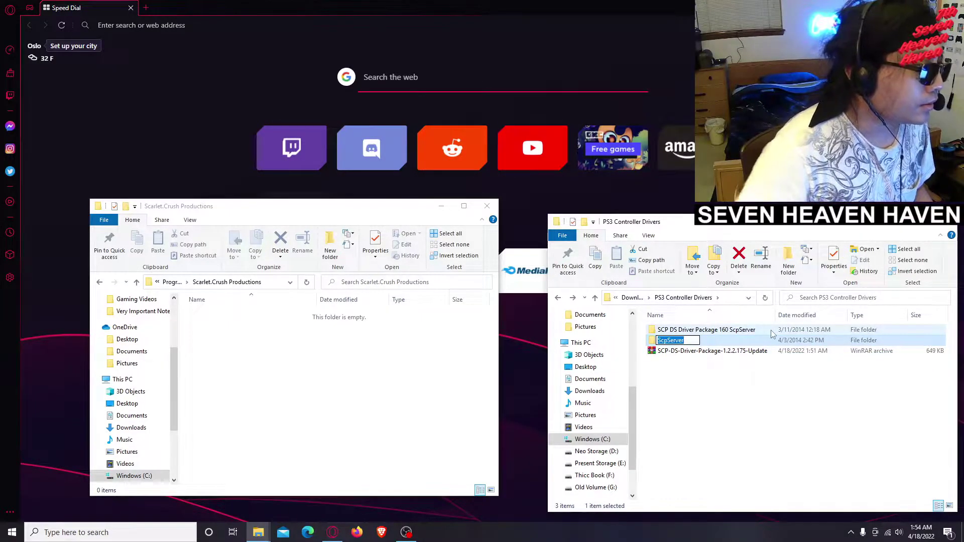
double_click(685, 342)
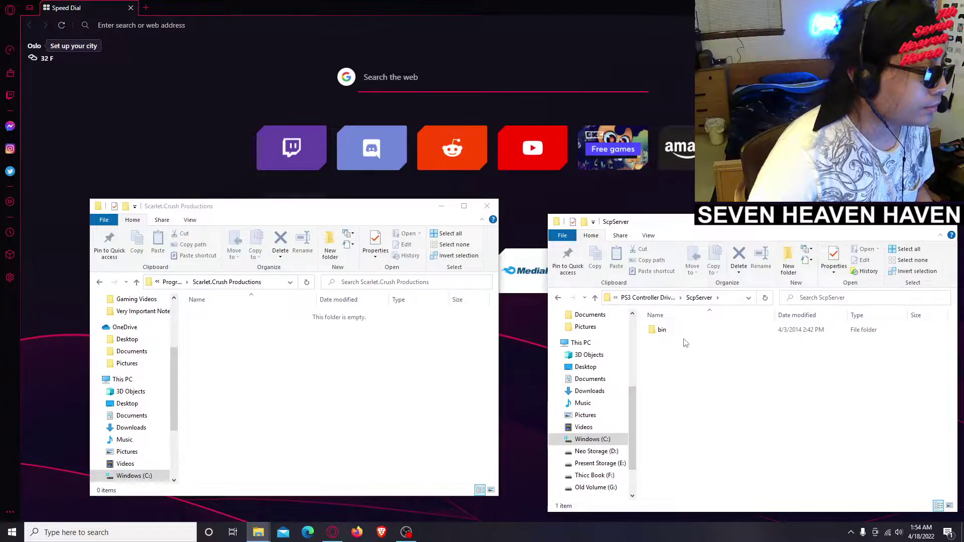
left_click(559, 297)
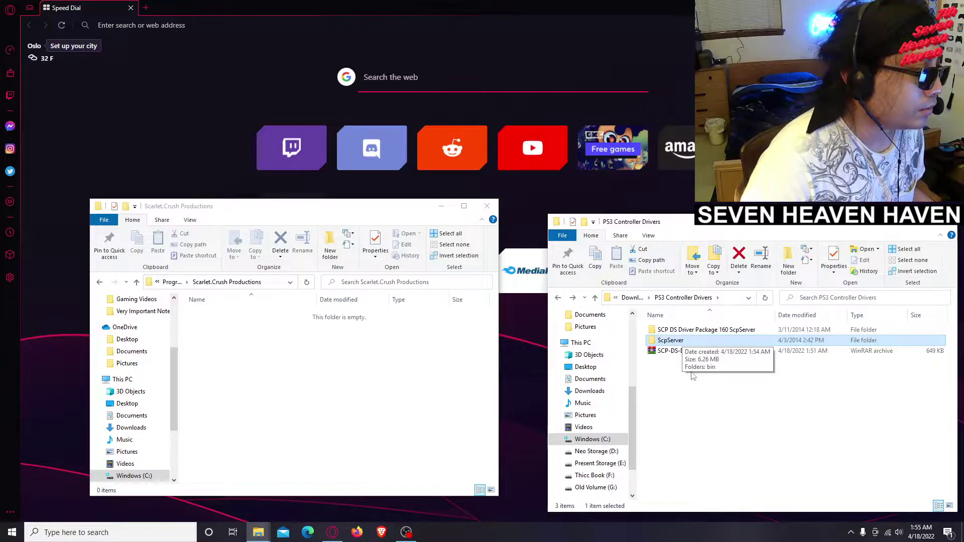
Rename the newly extracted ScpServer folder to SCP DS Driver Package 175 ScpServer
right_click(683, 346)
left_click(703, 376)
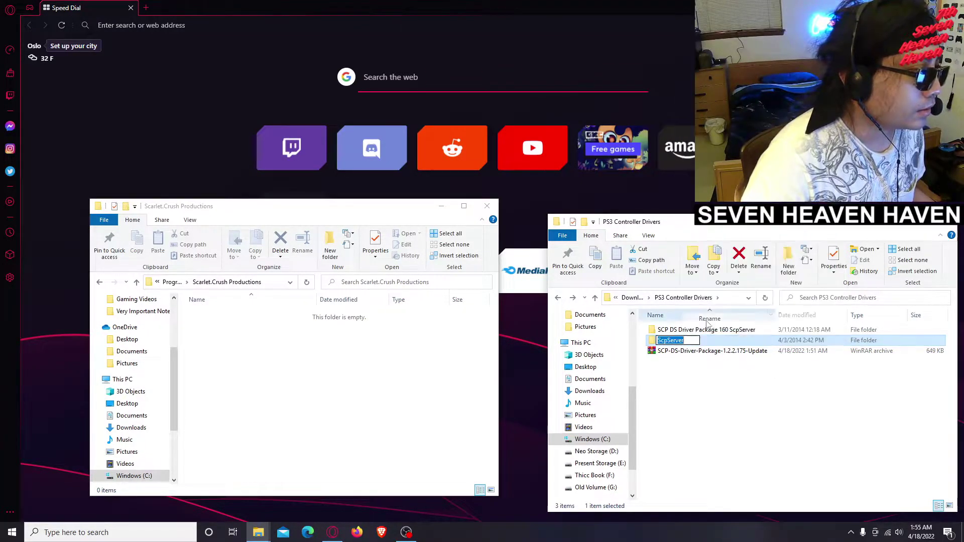
key("Home")
type("SCP")
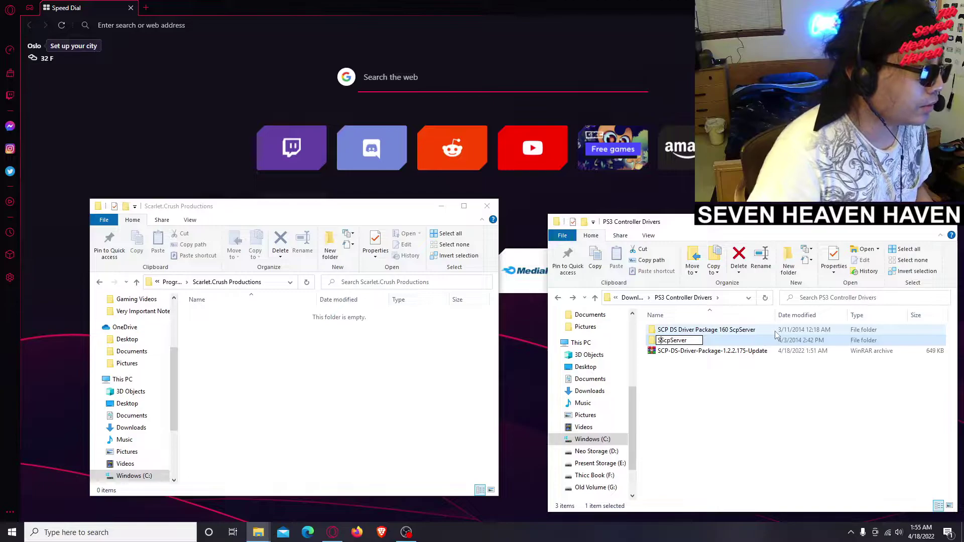
type(" DS Driv")
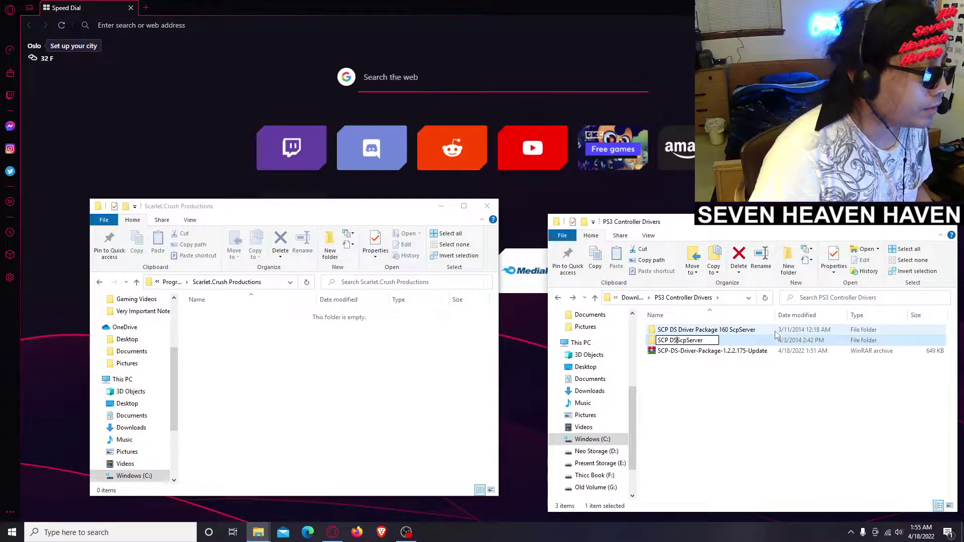
type("er Package ")
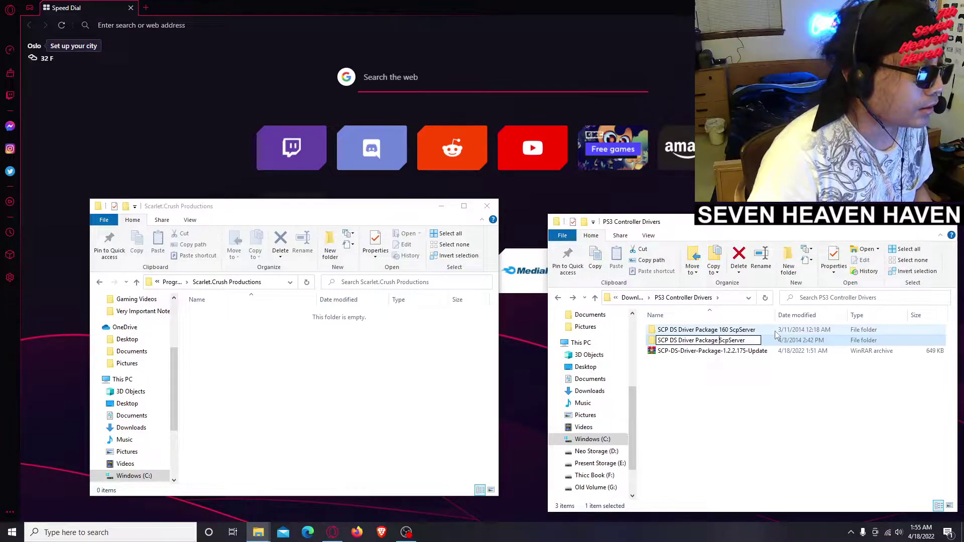
type("175")
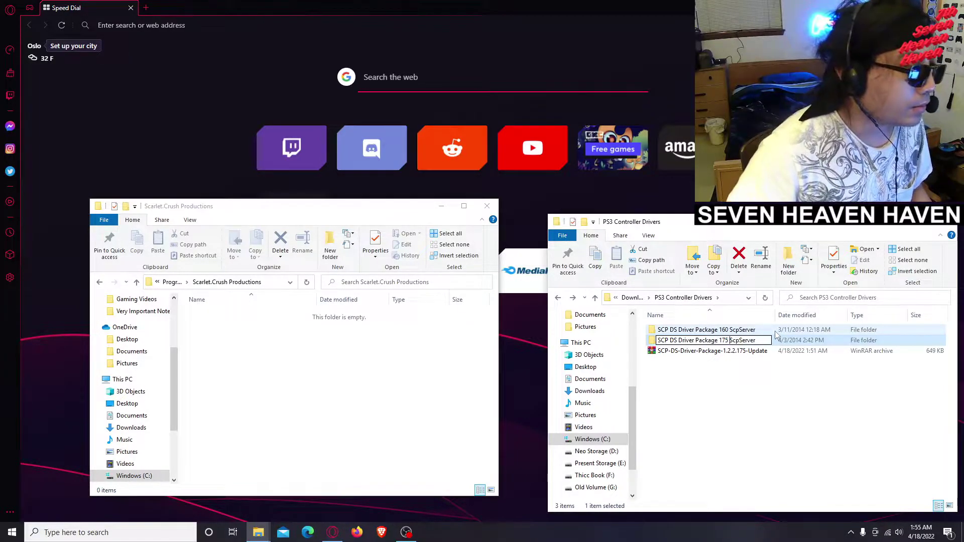
left_click(747, 411)
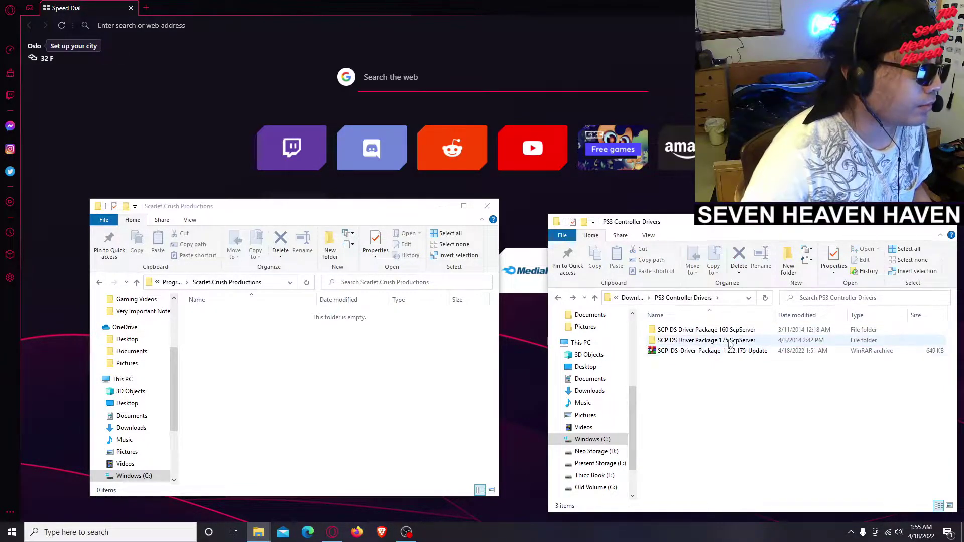
Delete the SCP-DS-Driver-Package-1.2.2.175-Update archive from PS3 Controller Drivers
right_click(704, 354)
left_click(728, 329)
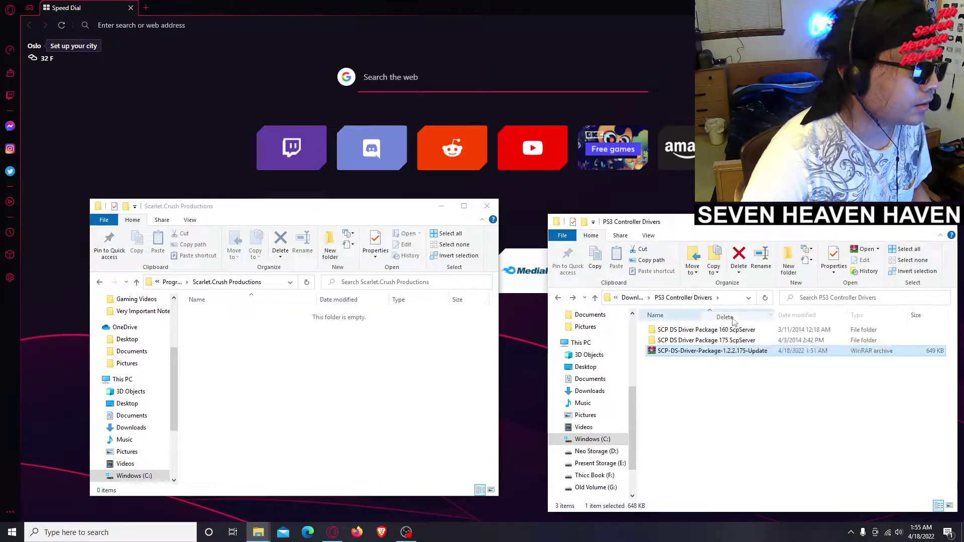
View the contents of the bin folder in the 175 package and return to PS3 Controller Drivers
double_click(731, 342)
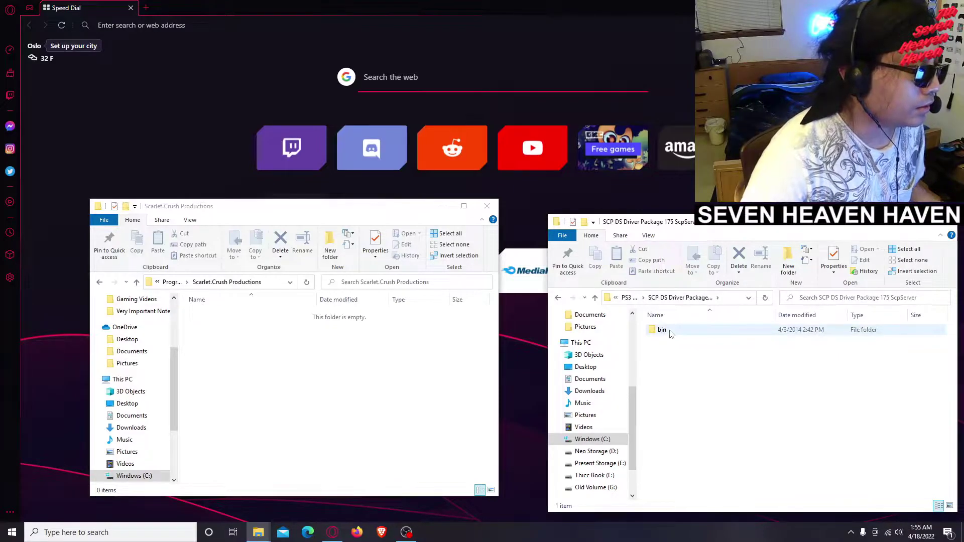
left_click(668, 333)
double_click(668, 333)
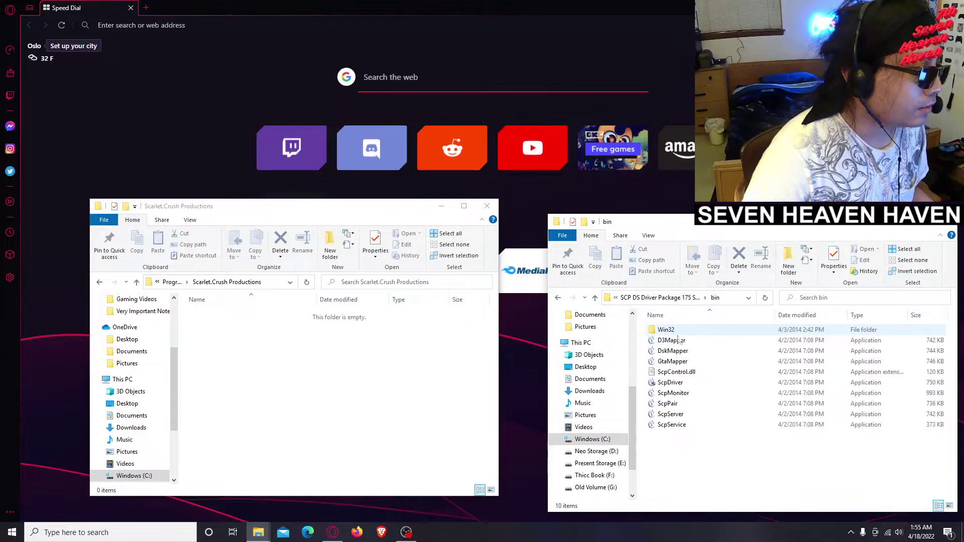
key("alt+Left")
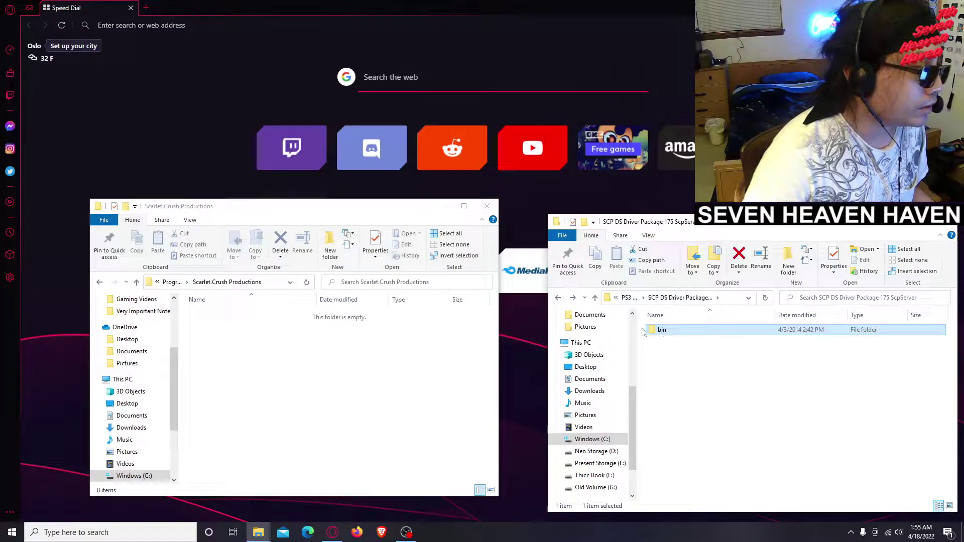
left_click(558, 298)
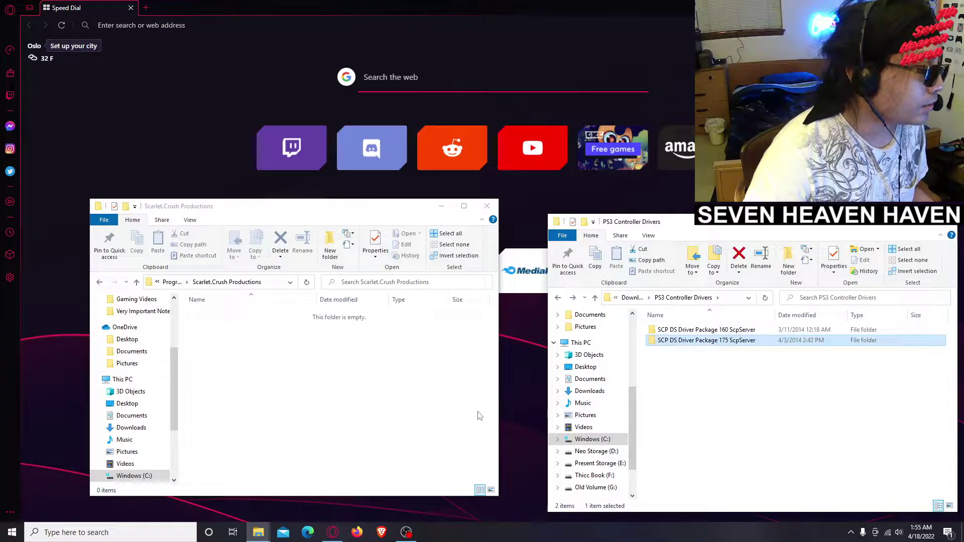
Open another File Explorer window and browse to the SCP DS Driver Package 160 ScpServer folder in Downloads > PS3 Controller Drivers
right_click(258, 533)
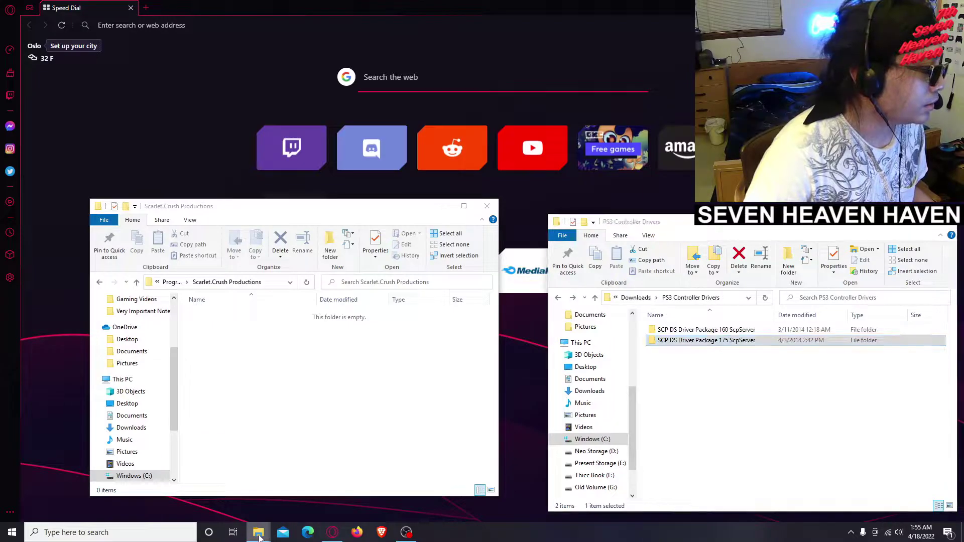
left_click(259, 480)
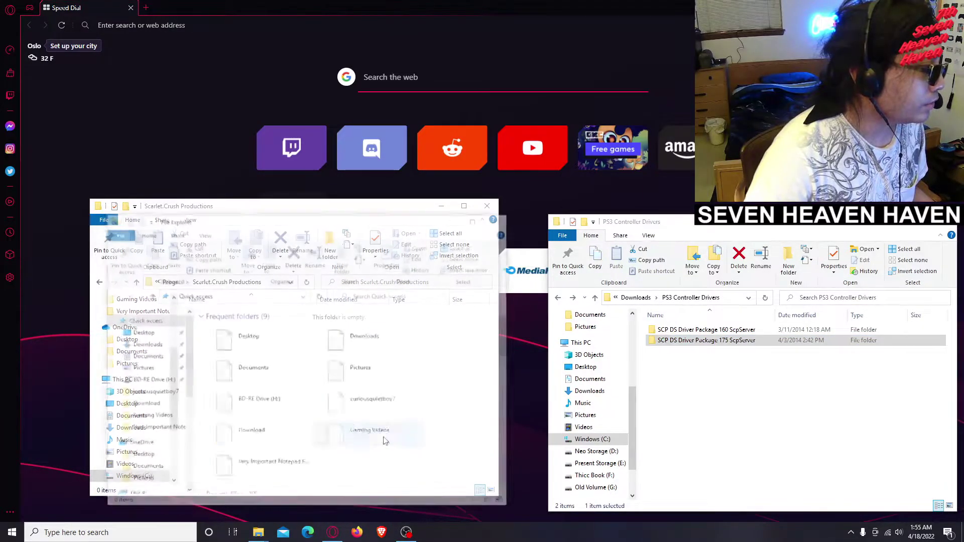
left_click(143, 345)
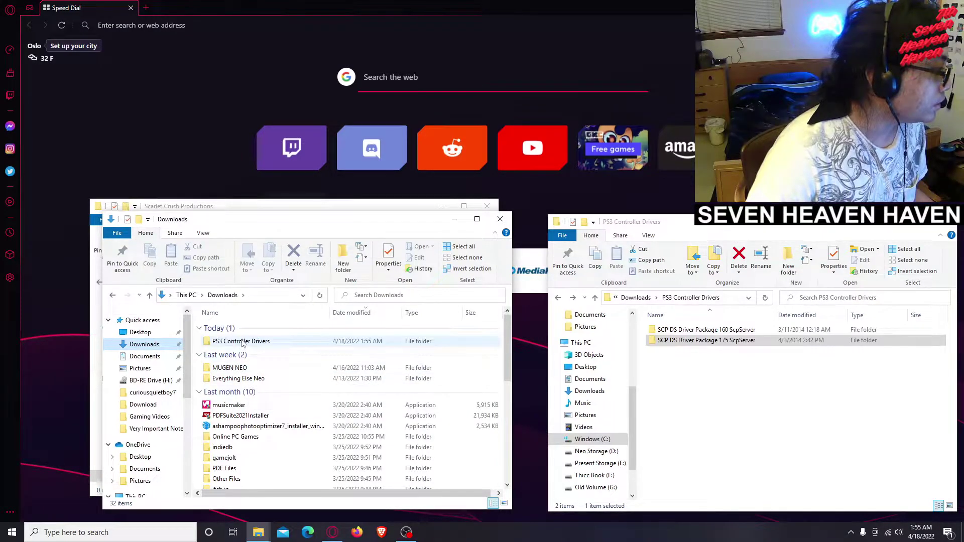
double_click(242, 341)
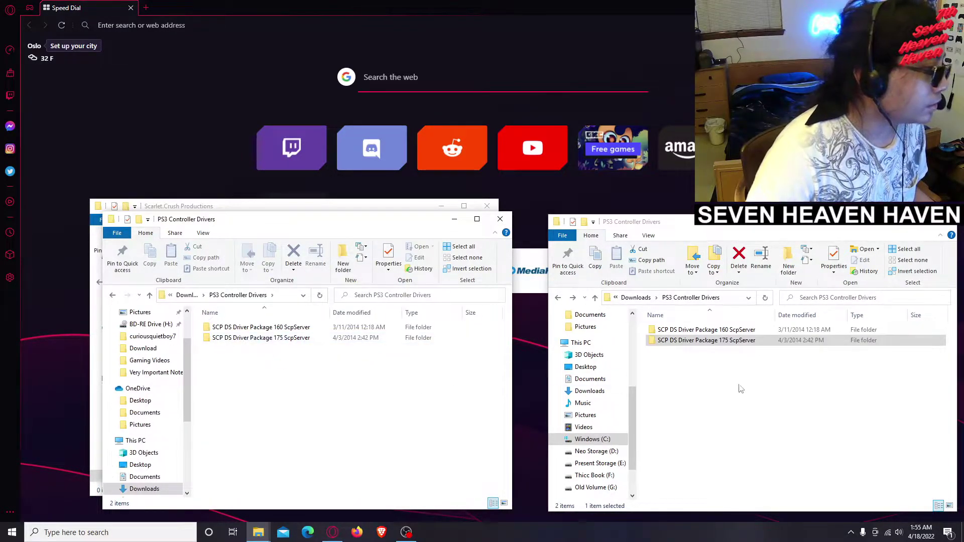
left_click(282, 328)
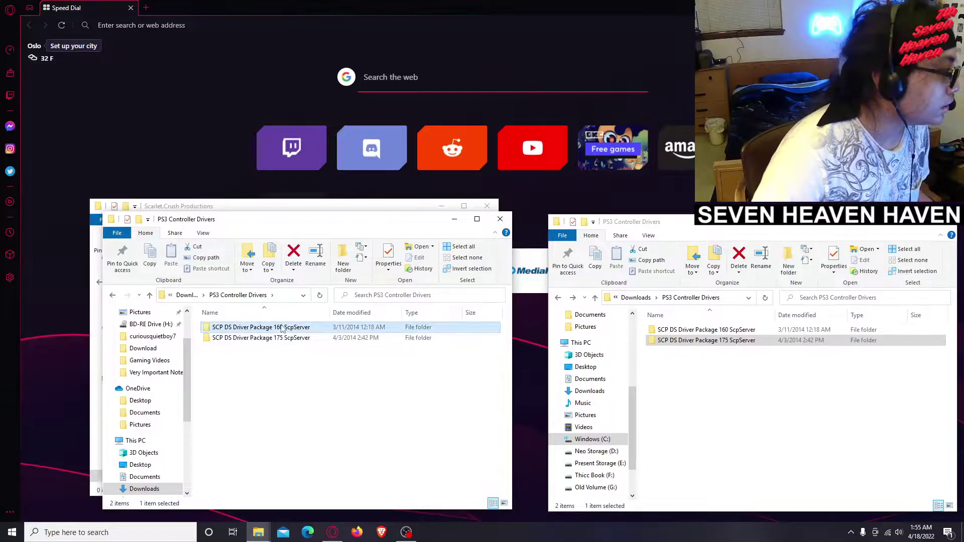
double_click(282, 328)
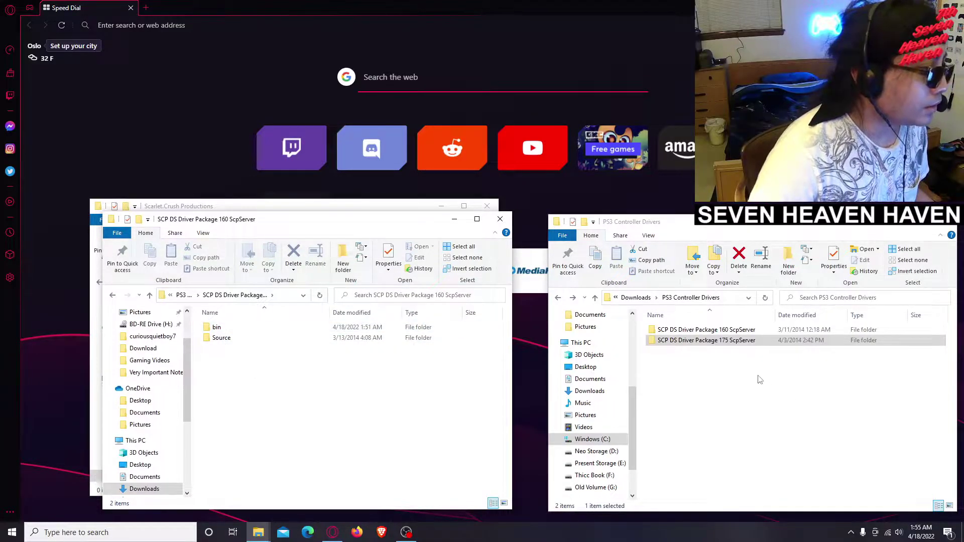
Move the bin folder from the 175 package into the SCP DS Driver Package 160 ScpServer folder, replacing the files with matching names
double_click(745, 342)
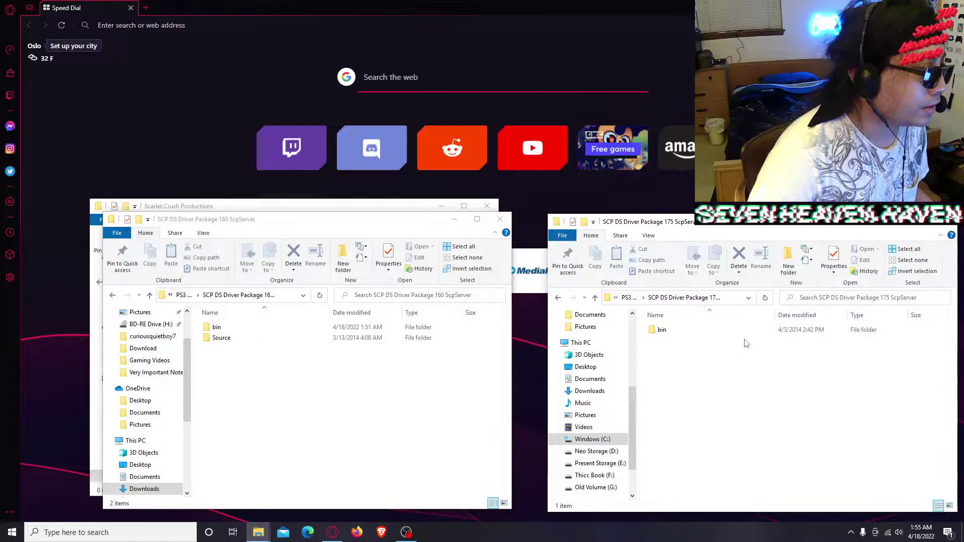
left_click(667, 332)
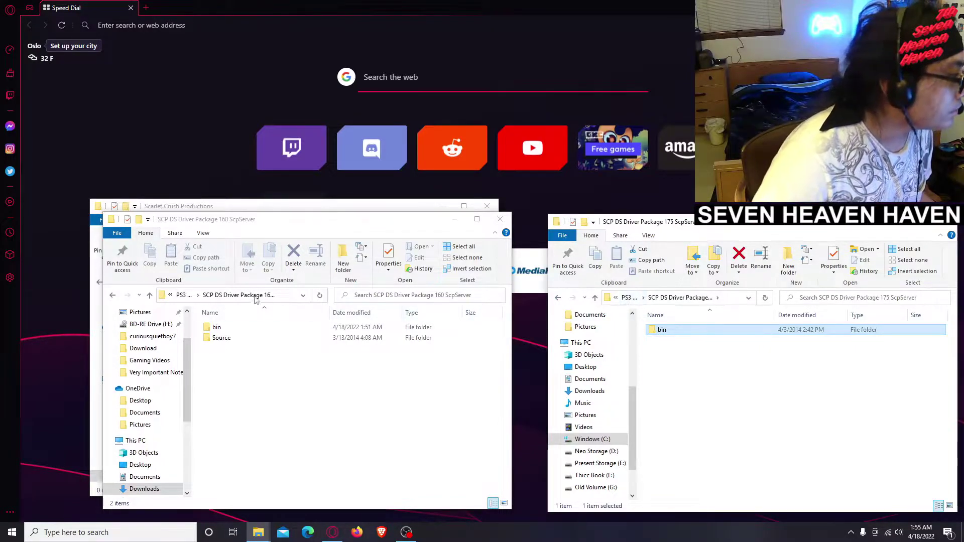
left_click_drag(668, 335, 228, 362)
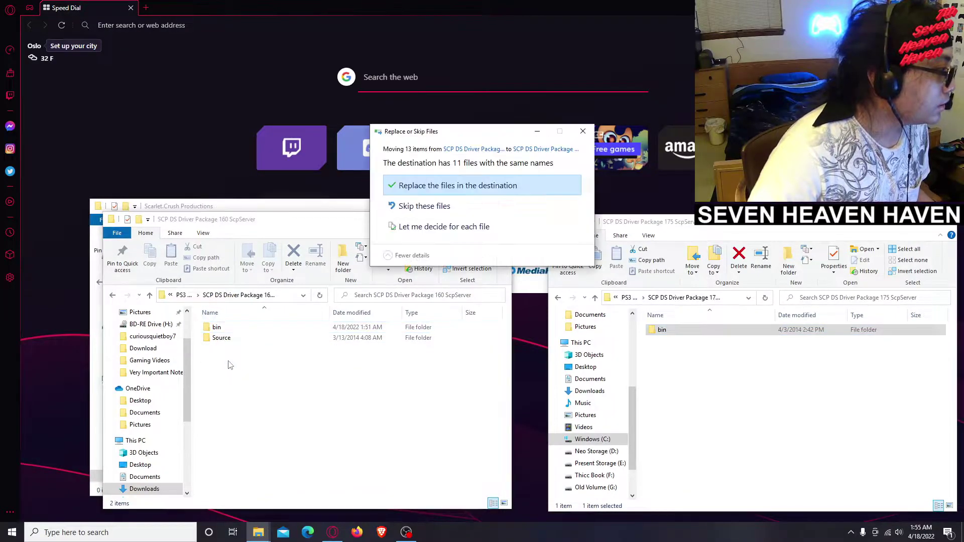
left_click(459, 186)
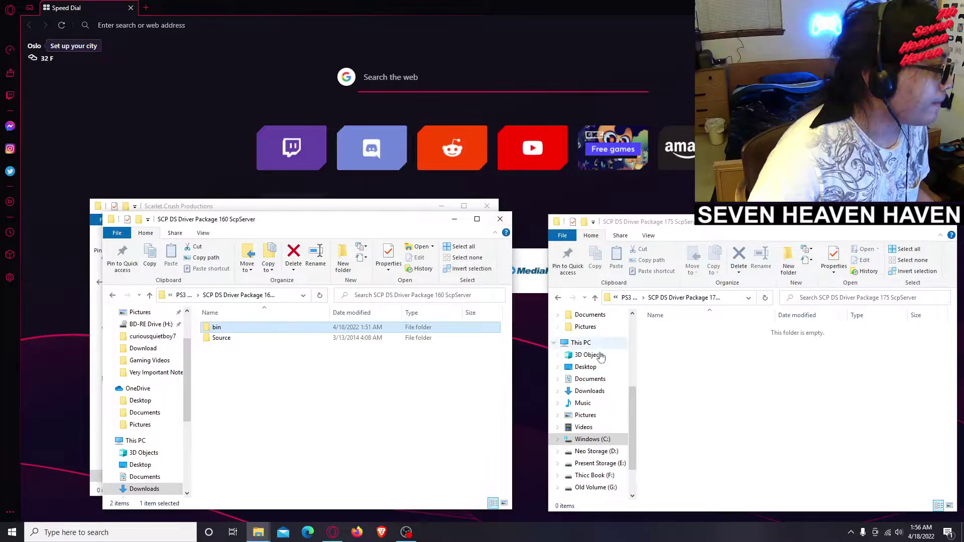
Delete the emptied SCP DS Driver Package 175 ScpServer folder from PS3 Controller Drivers and close that window
left_click(594, 297)
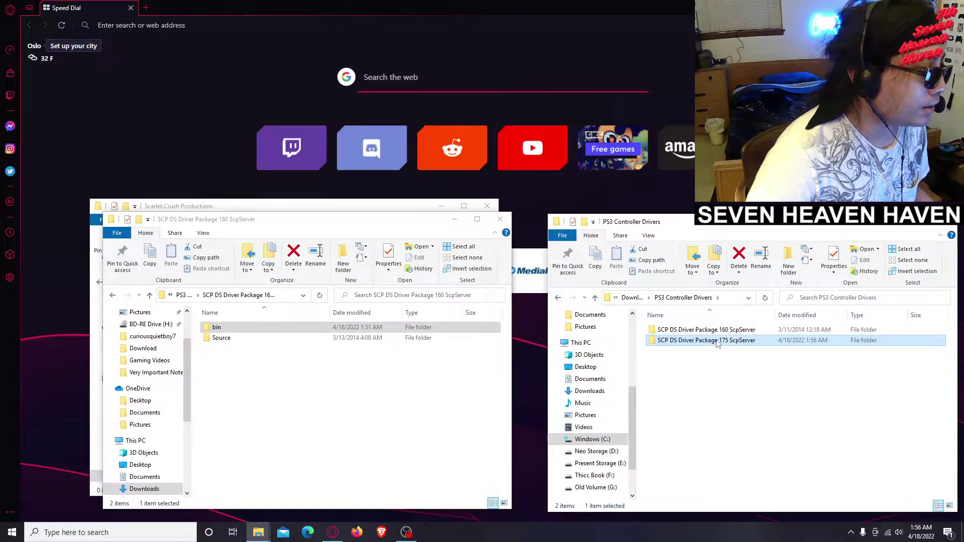
right_click(717, 342)
left_click(741, 307)
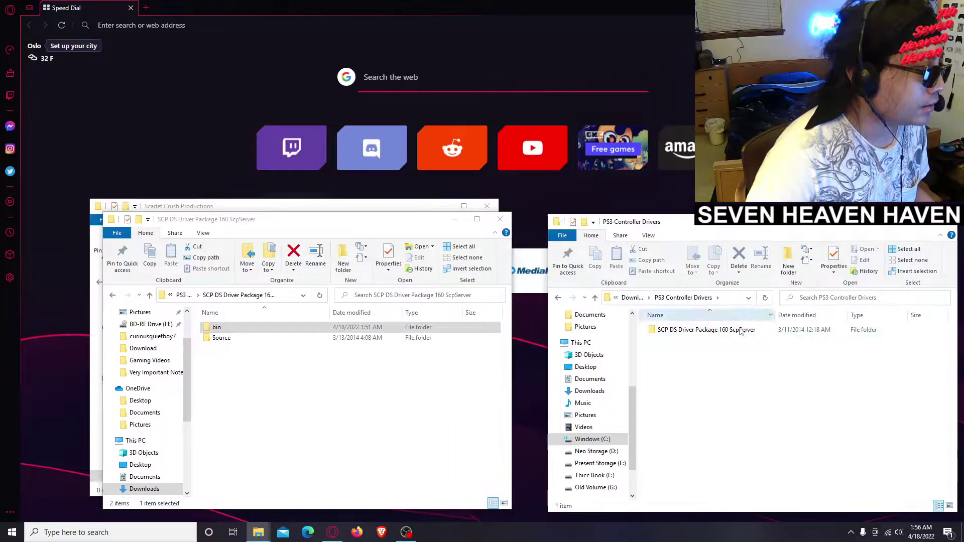
left_click(944, 221)
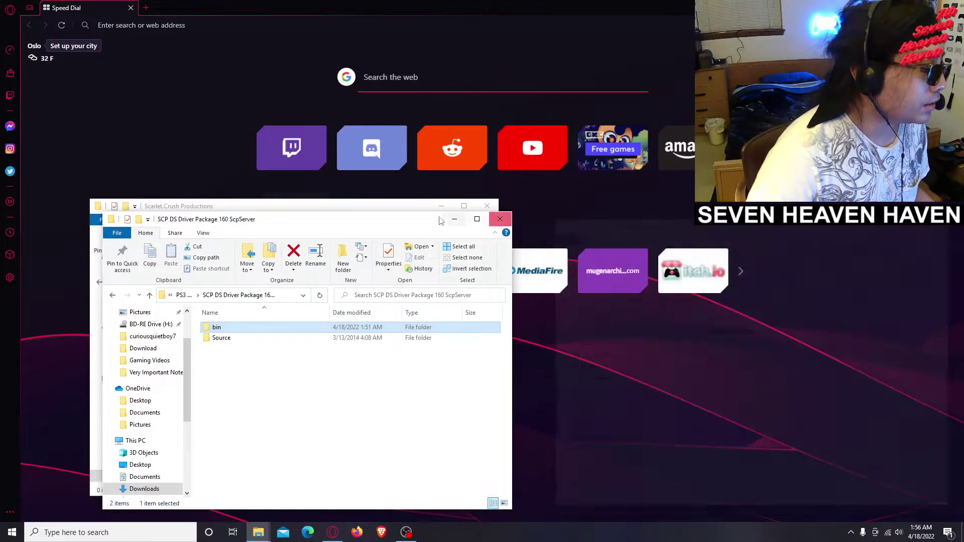
Place the 160 package window beside the Scarlet.Crush Productions window and go up to PS3 Controller Drivers
left_click_drag(394, 220, 823, 200)
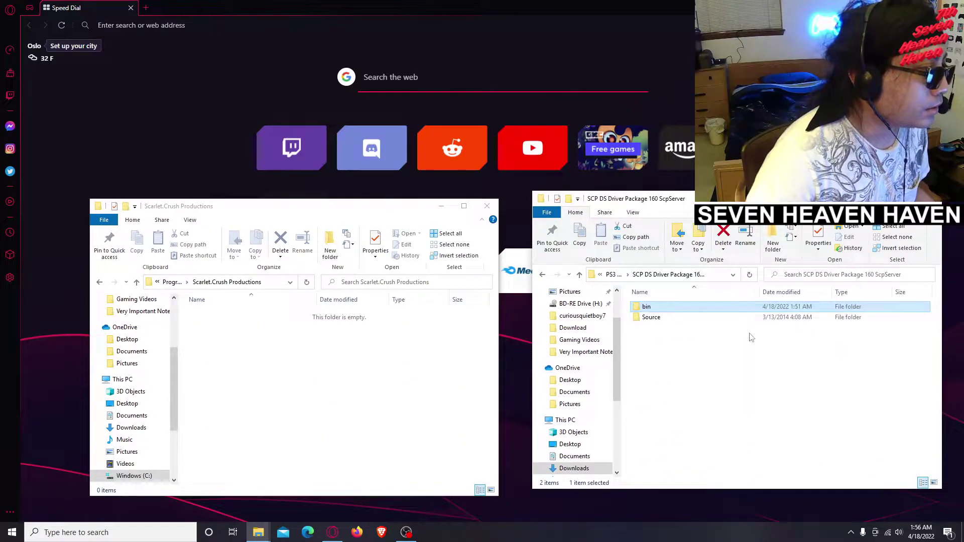
left_click(580, 275)
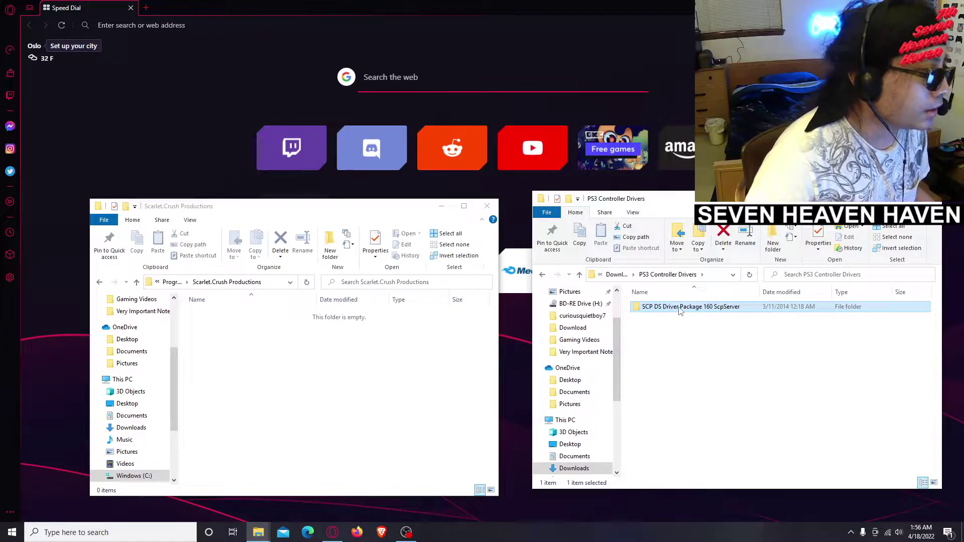
double_click(680, 308)
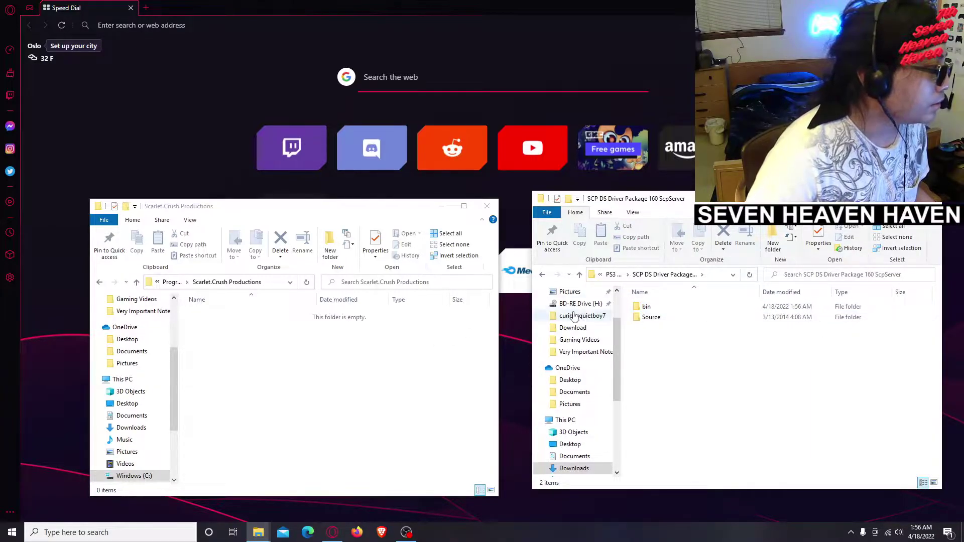
left_click(580, 275)
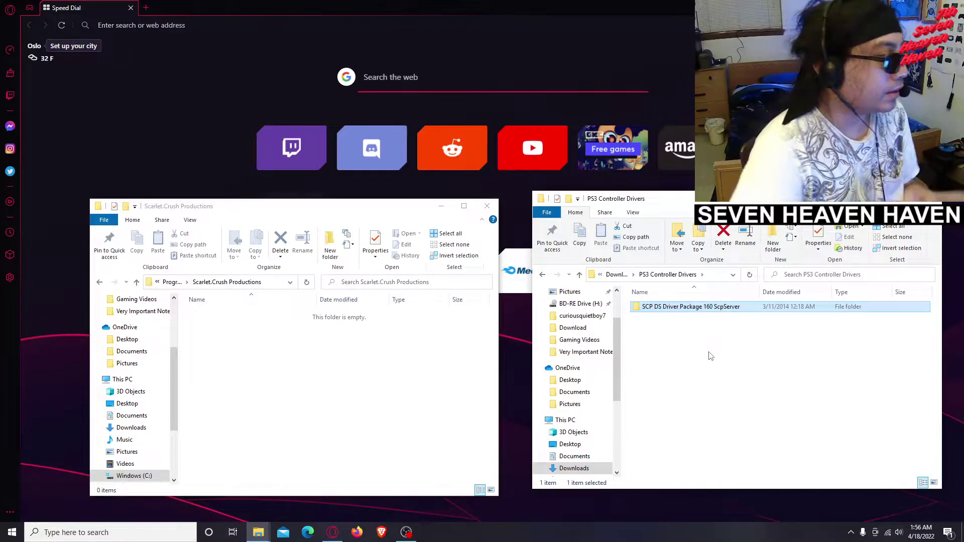
left_click(283, 360)
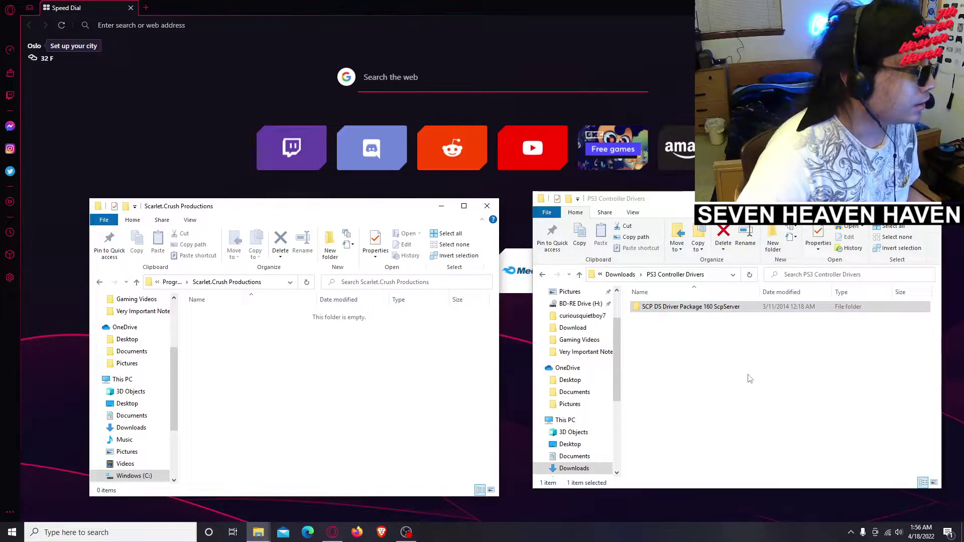
Look through the bin, Source and Source > ScpServer folders of the 160 package, ending in PS3 Controller Drivers
double_click(697, 306)
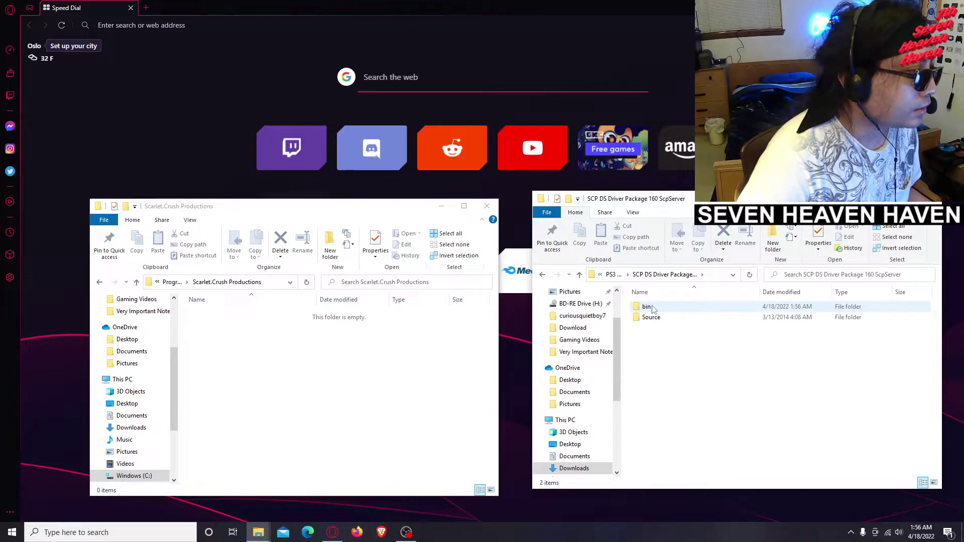
double_click(693, 308)
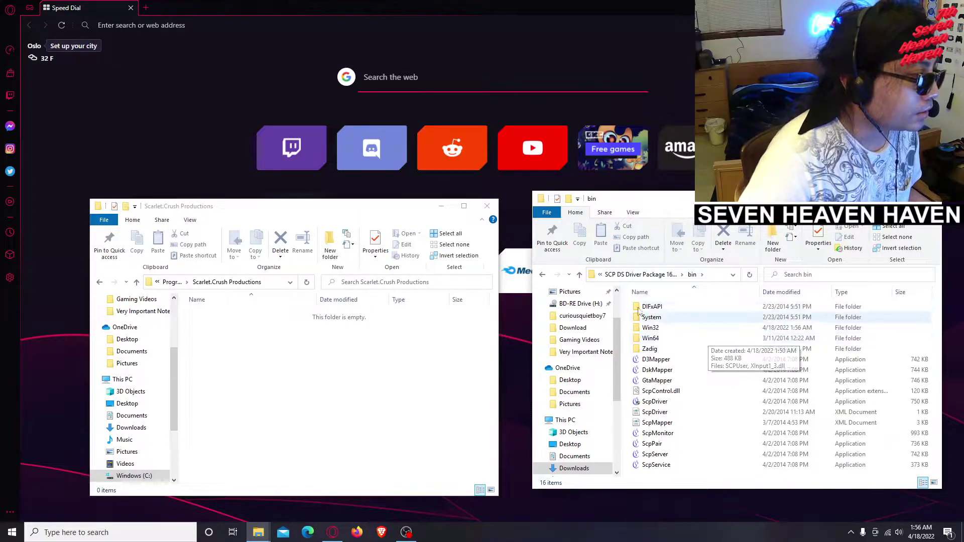
left_click(580, 274)
double_click(652, 318)
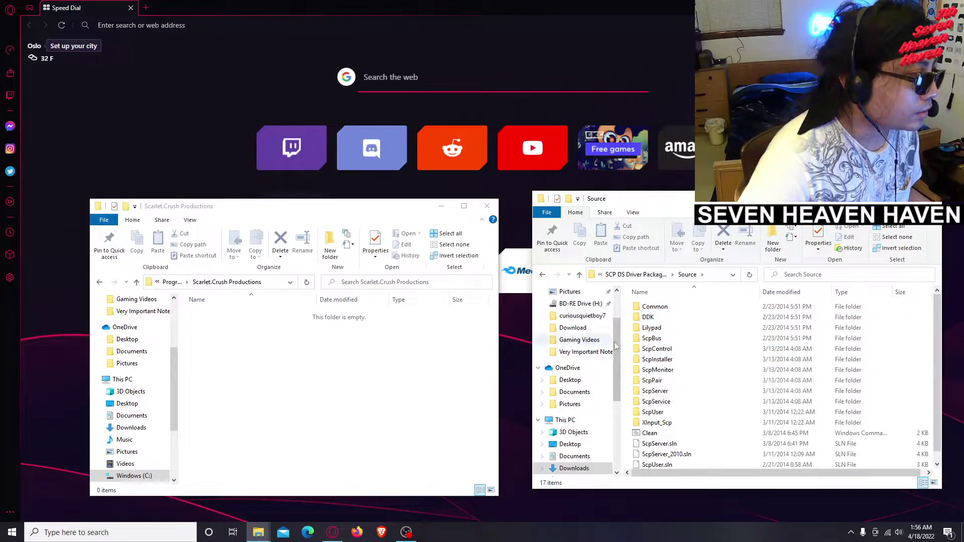
scroll(697, 361, "down", 1)
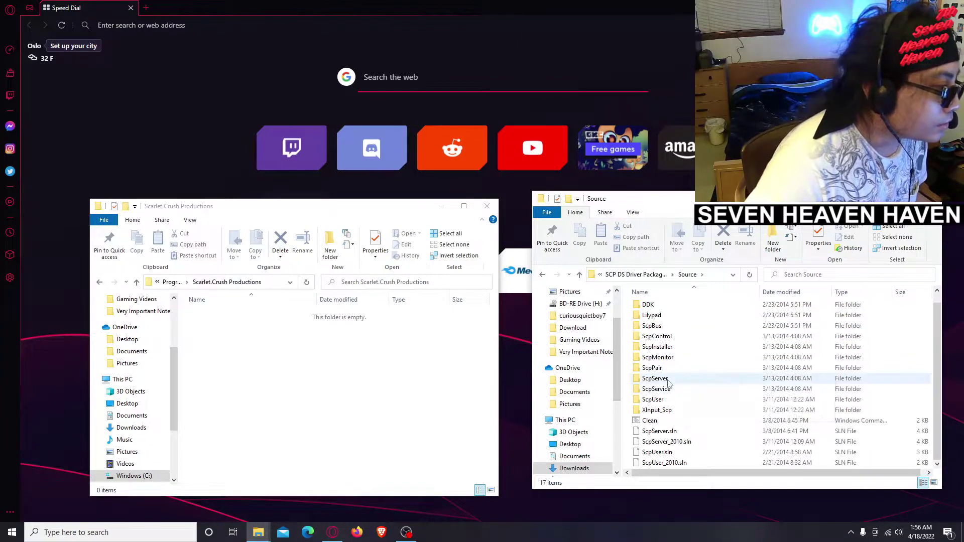
double_click(723, 378)
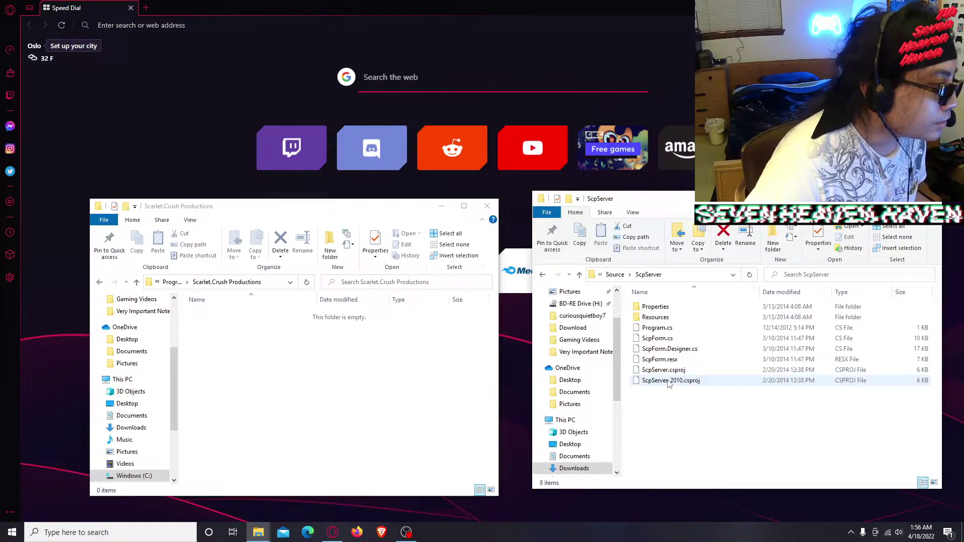
left_click(580, 275)
left_click(581, 274)
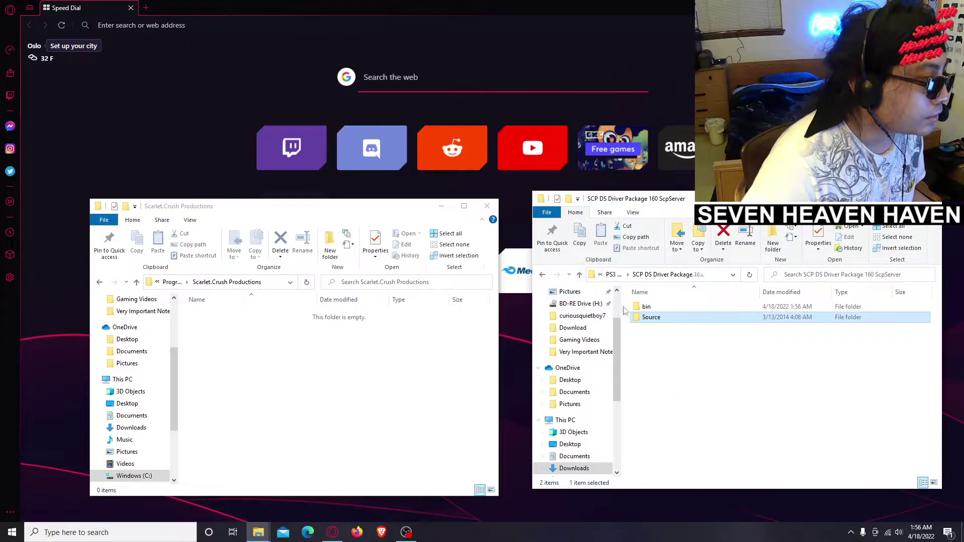
left_click(580, 275)
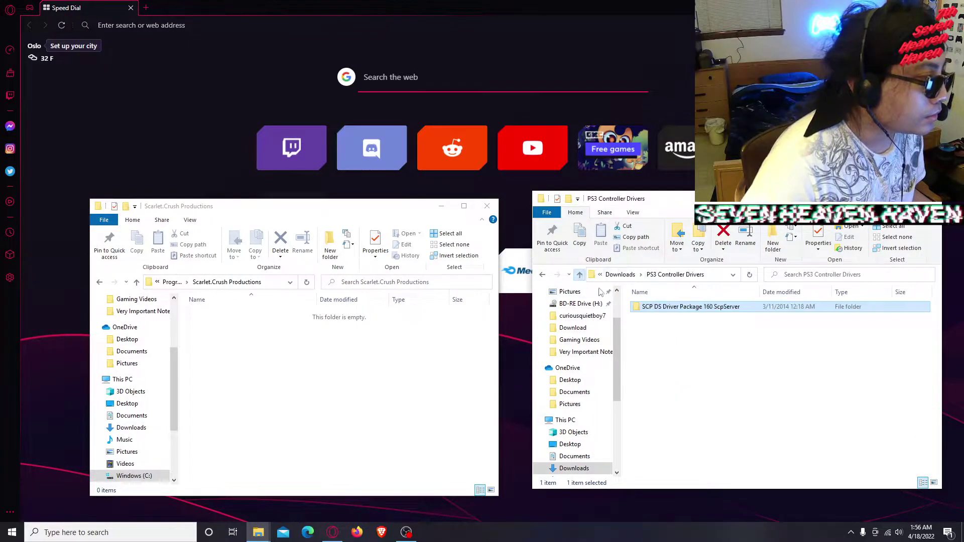
Rename the SCP DS Driver Package 160 ScpServer folder to ScpServer
right_click(705, 314)
left_click(732, 289)
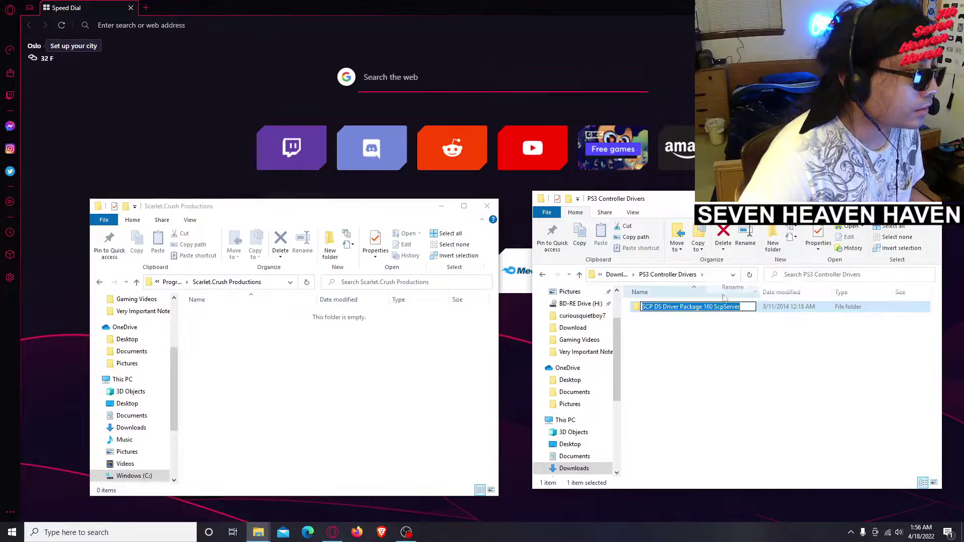
left_click(719, 306)
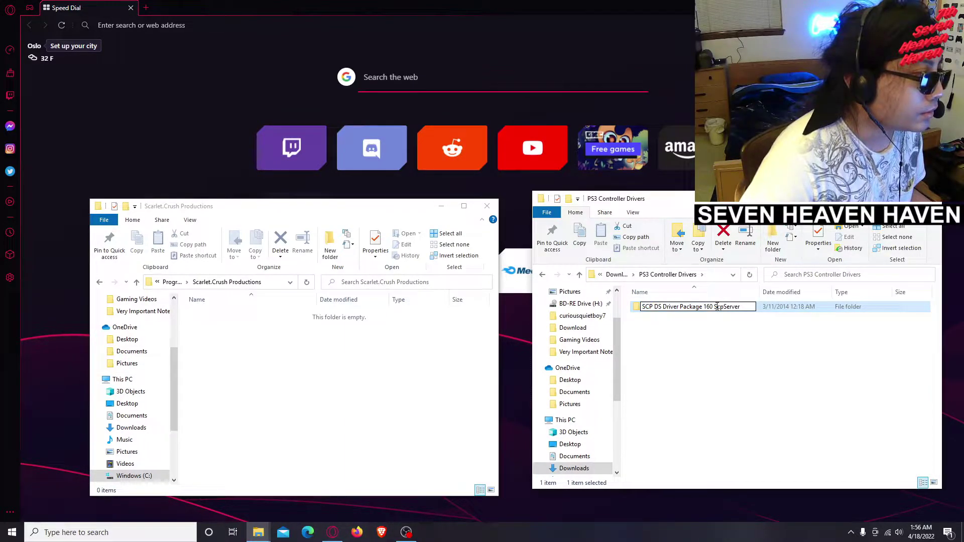
left_click_drag(714, 308, 614, 302)
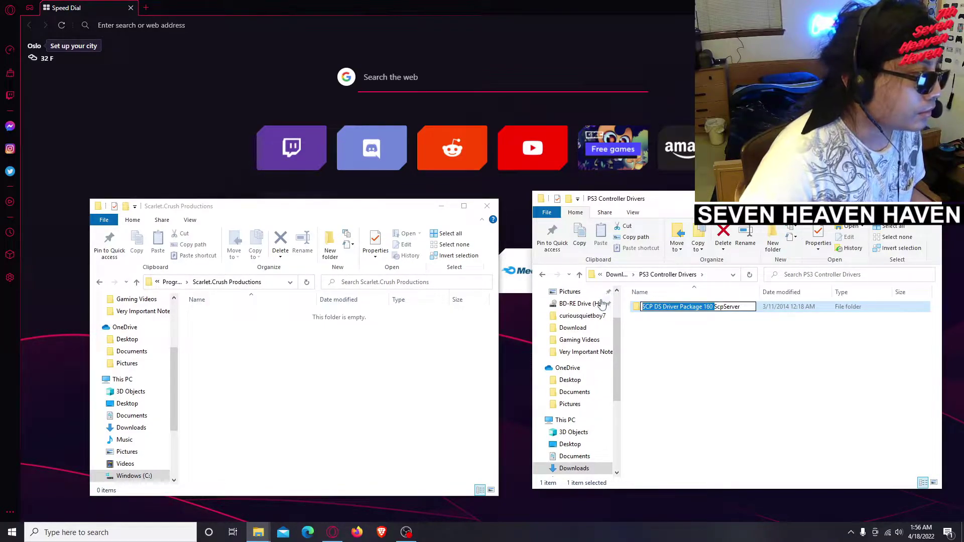
key("BackSpace")
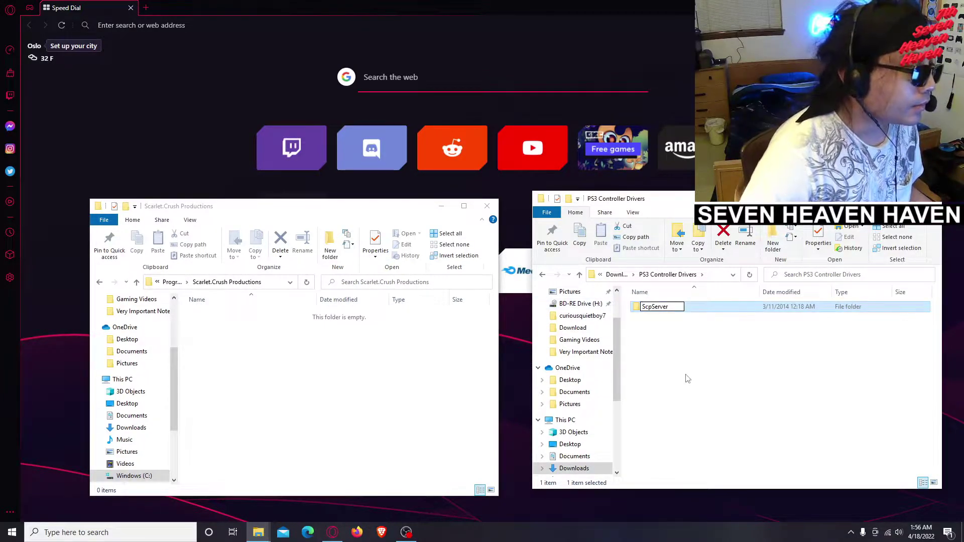
left_click(686, 378)
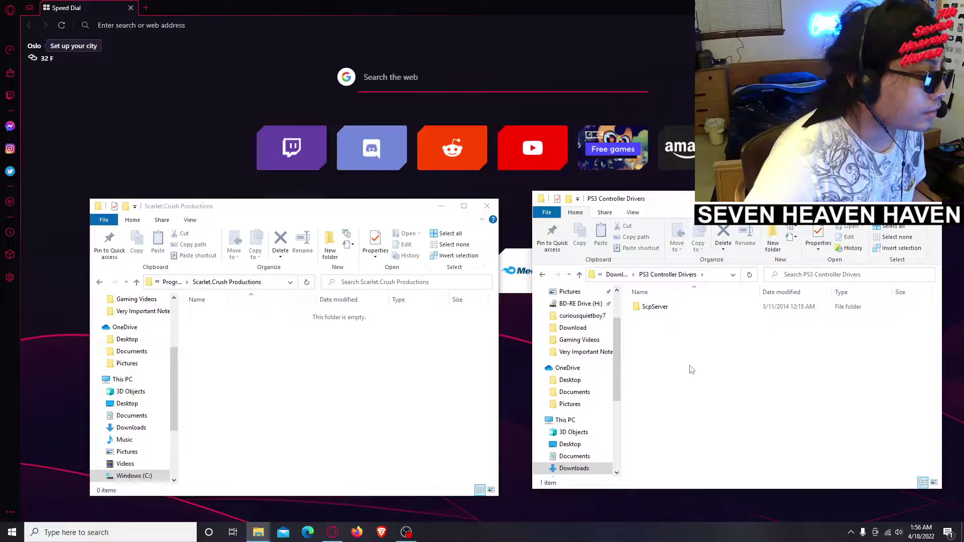
Move the ScpServer folder from PS3 Controller Drivers into Scarlet.Crush Productions, granting administrator permission
left_click(581, 275)
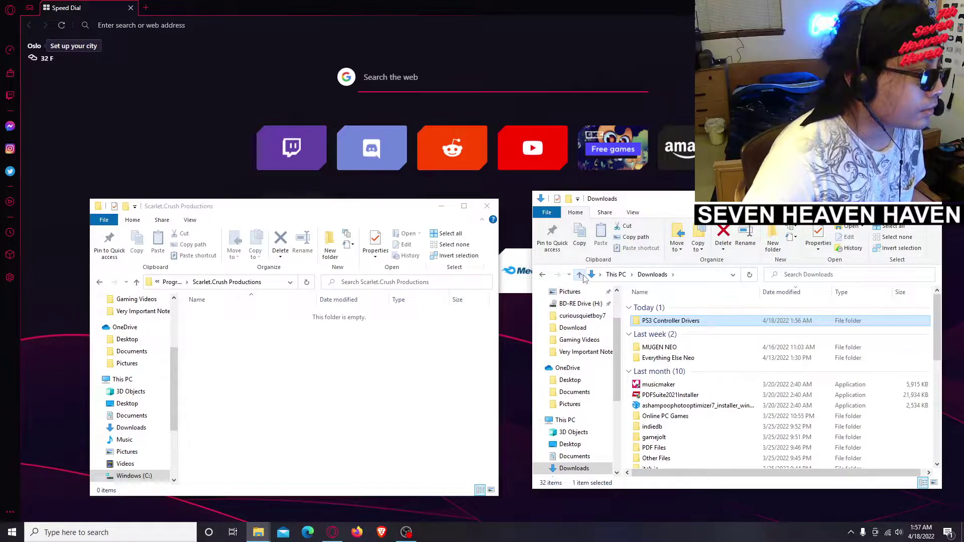
left_click(544, 275)
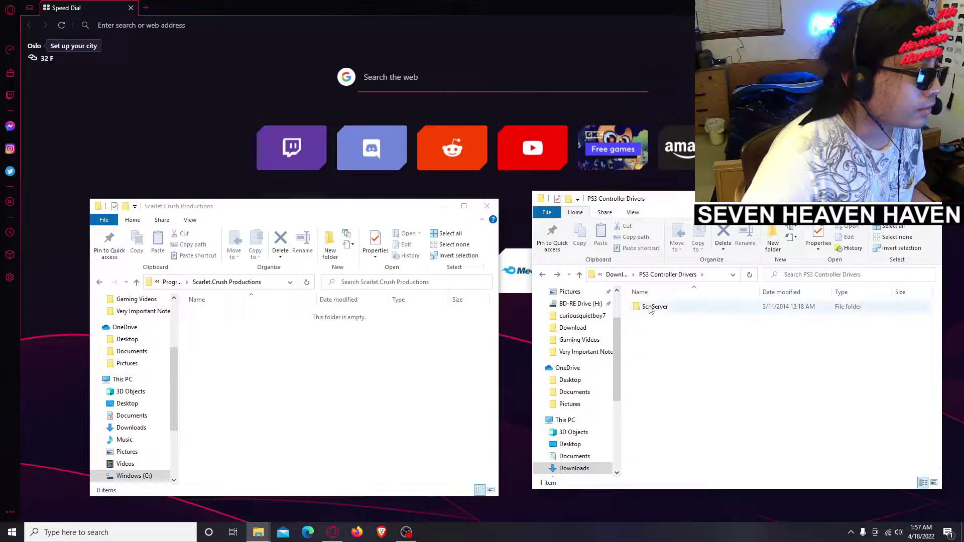
left_click(664, 310)
left_click_drag(659, 312, 303, 378)
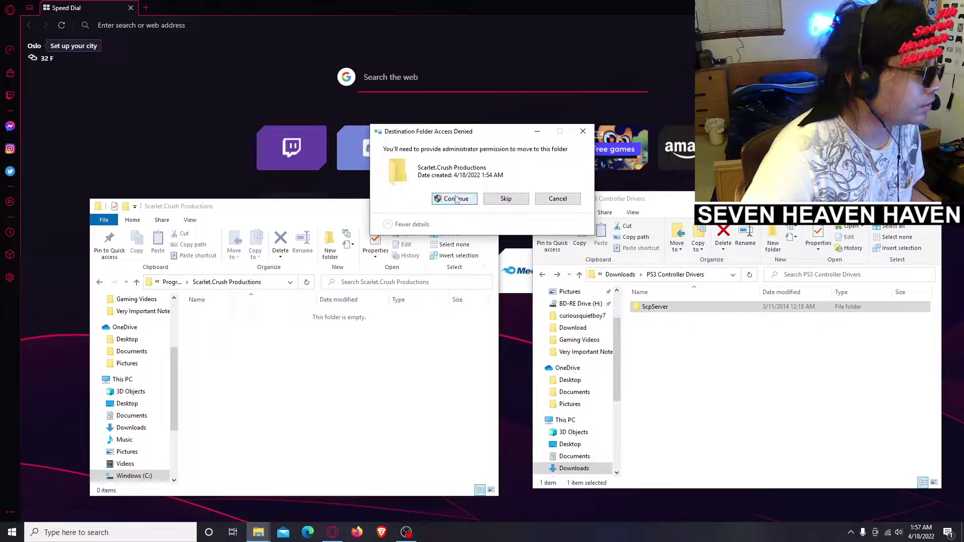
key("Return")
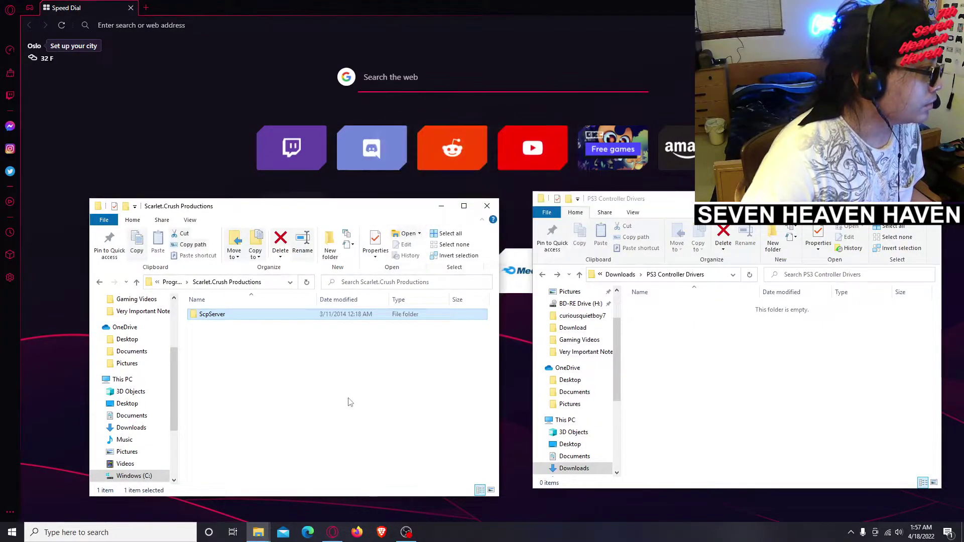
Close the PS3 Controller Drivers window and move the Scarlet.Crush Productions window over to its former place
left_click(715, 398)
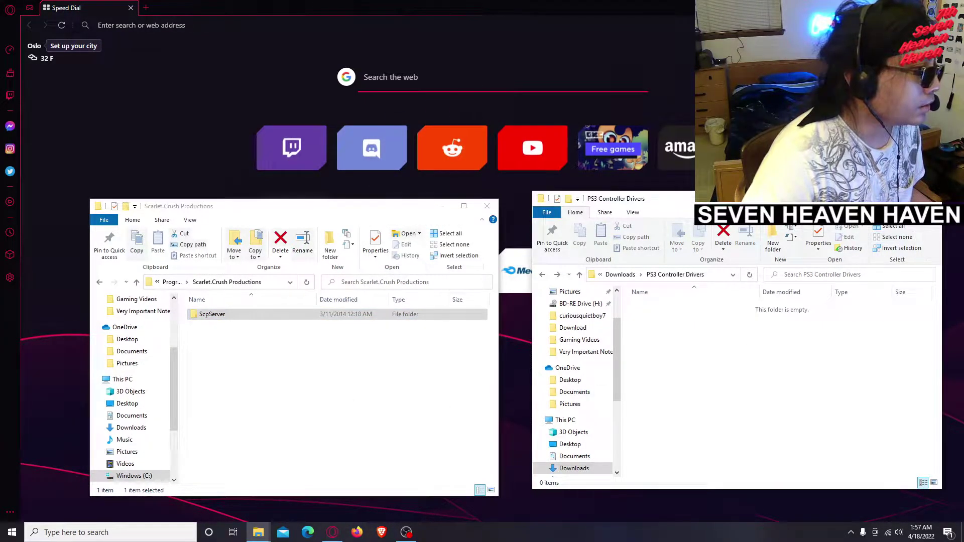
left_click(933, 199)
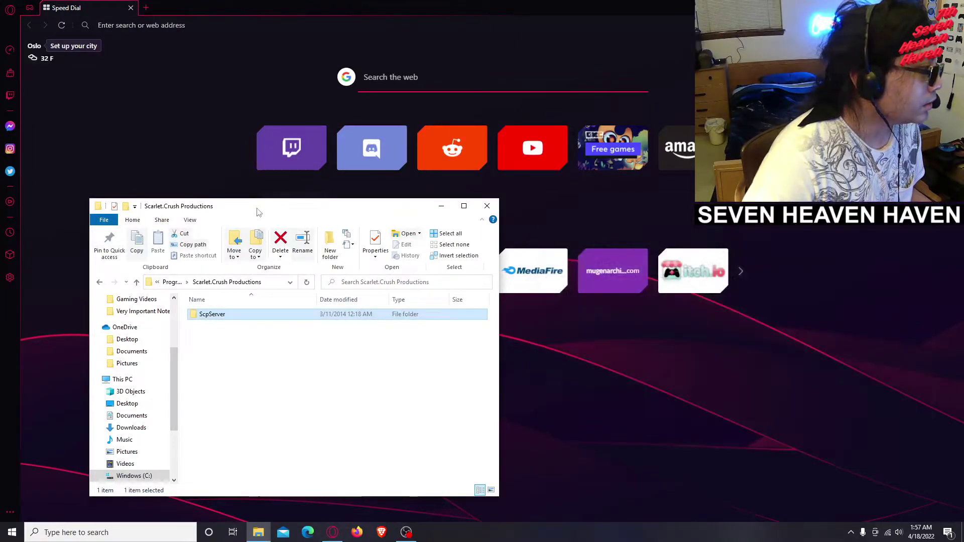
left_click_drag(239, 211, 695, 226)
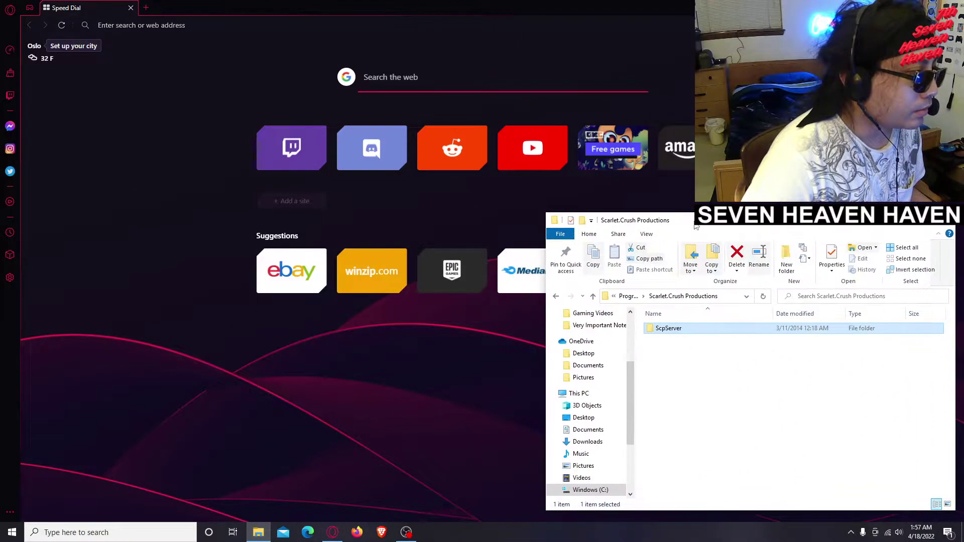
Examine the contents of the bin, Source and Source > ScpServer folders inside the relocated ScpServer folder
double_click(674, 331)
double_click(668, 330)
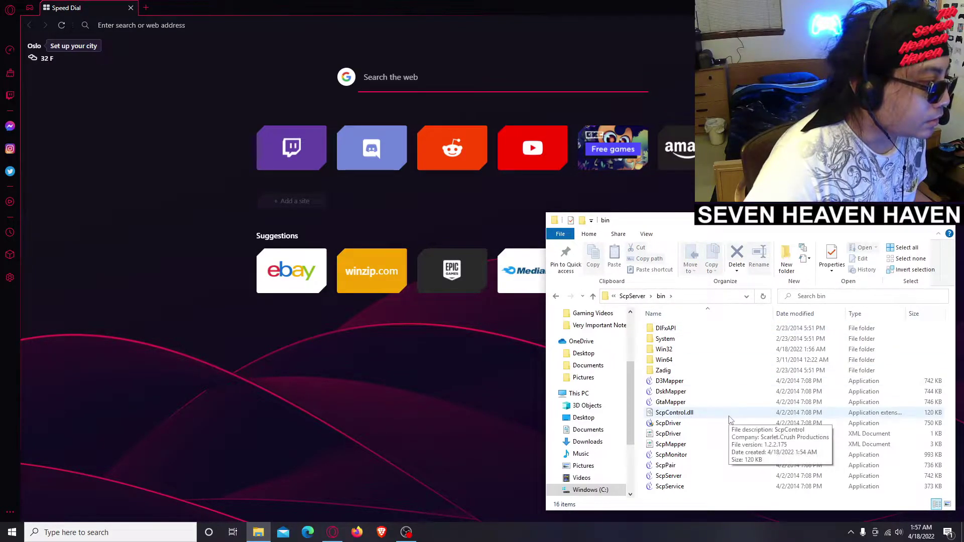
left_click(594, 297)
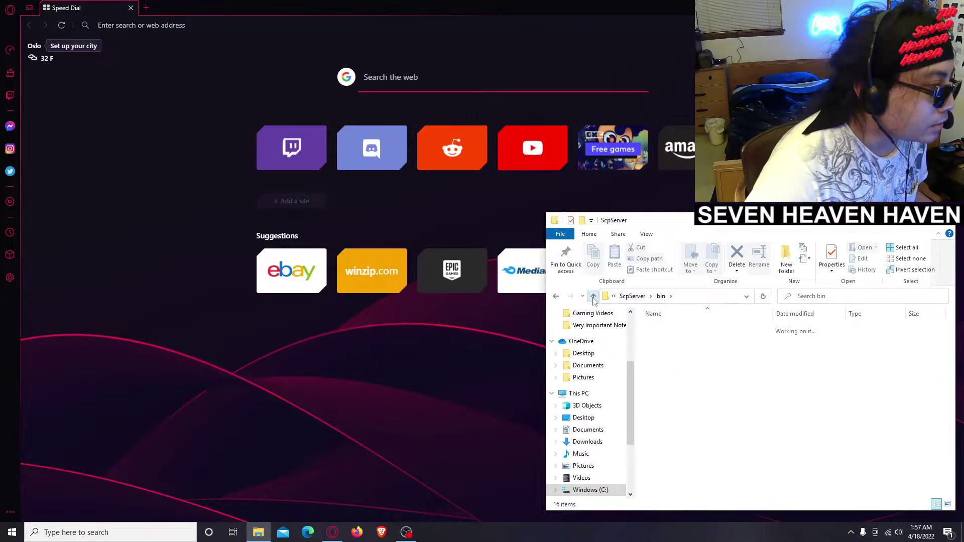
double_click(664, 339)
scroll(730, 412, "down", 1)
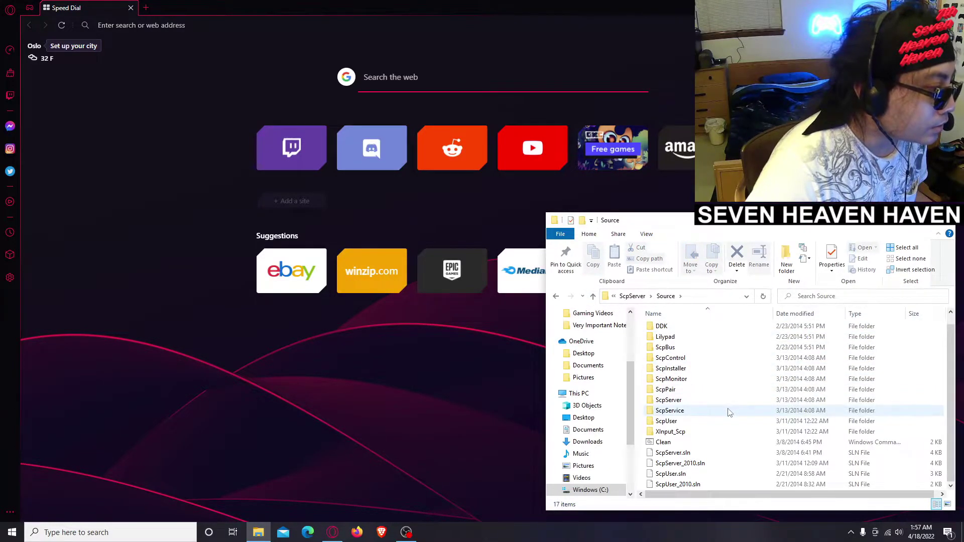
double_click(676, 401)
left_click(593, 296)
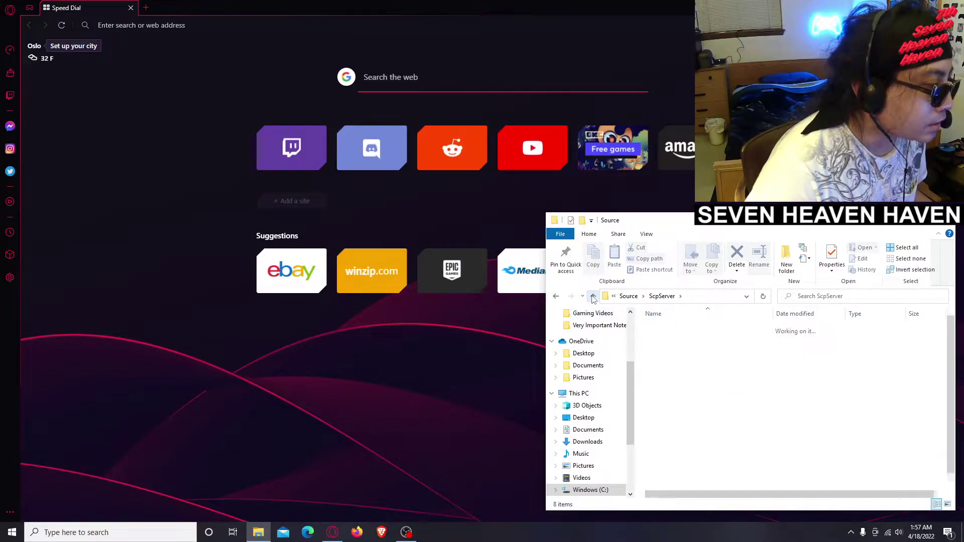
Run the ScpDriver application from ScpServer's bin folder as administrator and move the installer window beside the folder window
left_click(593, 296)
double_click(663, 328)
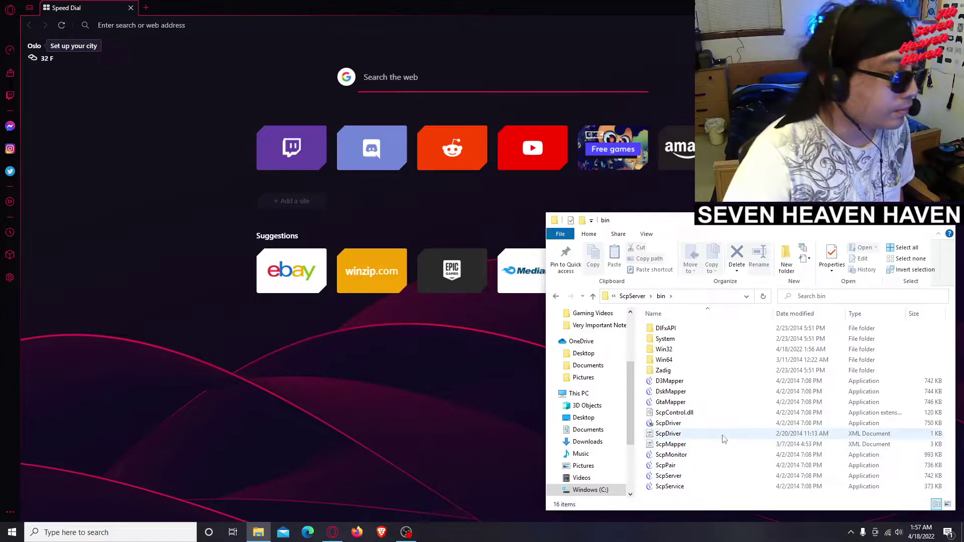
left_click(679, 427)
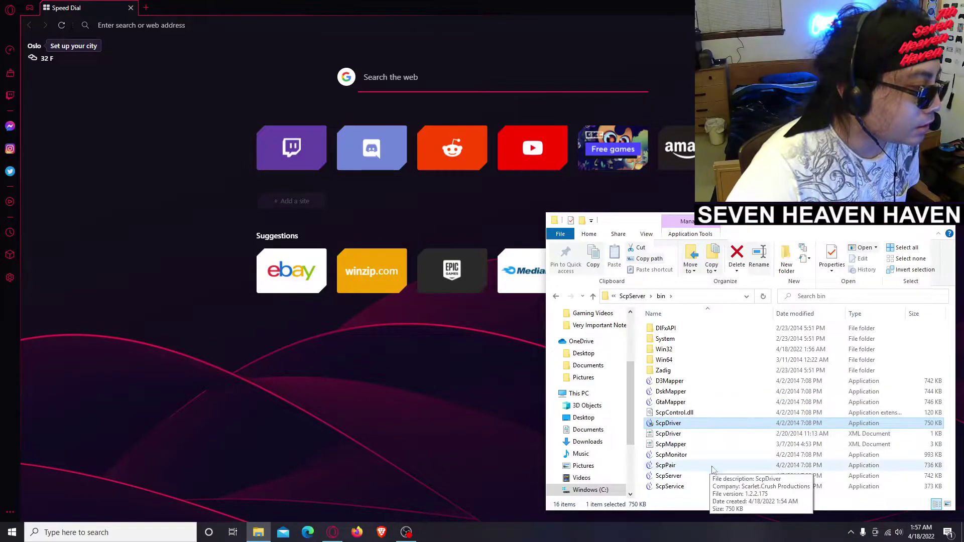
left_click(677, 456)
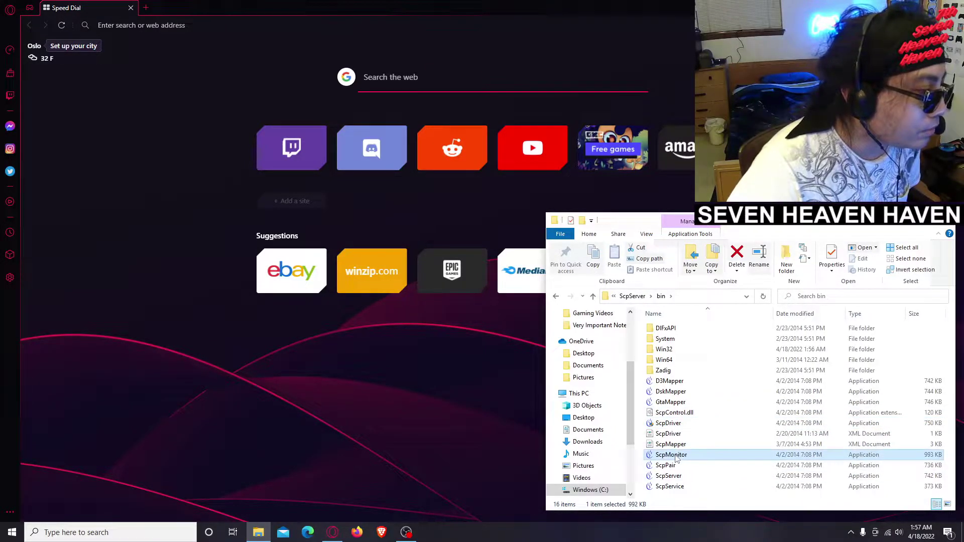
left_click(677, 425)
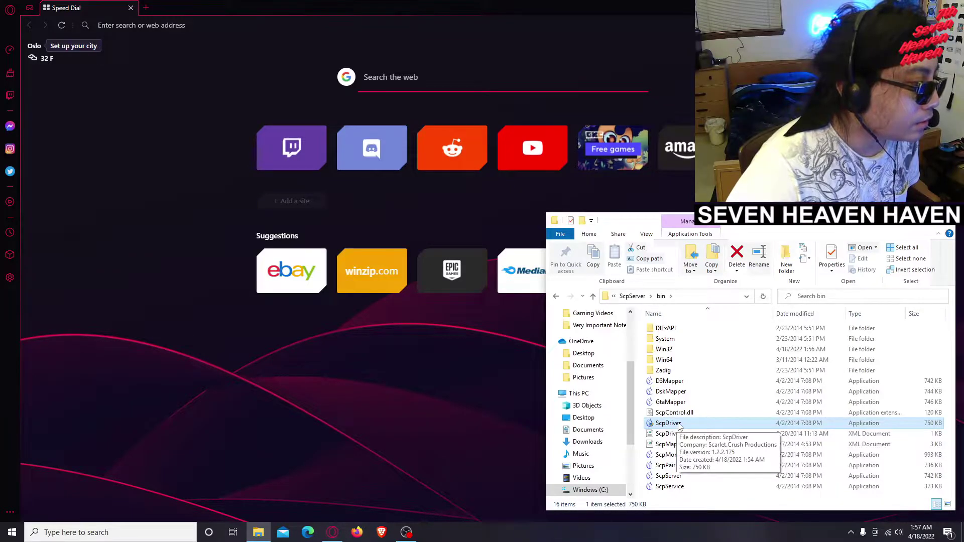
right_click(680, 425)
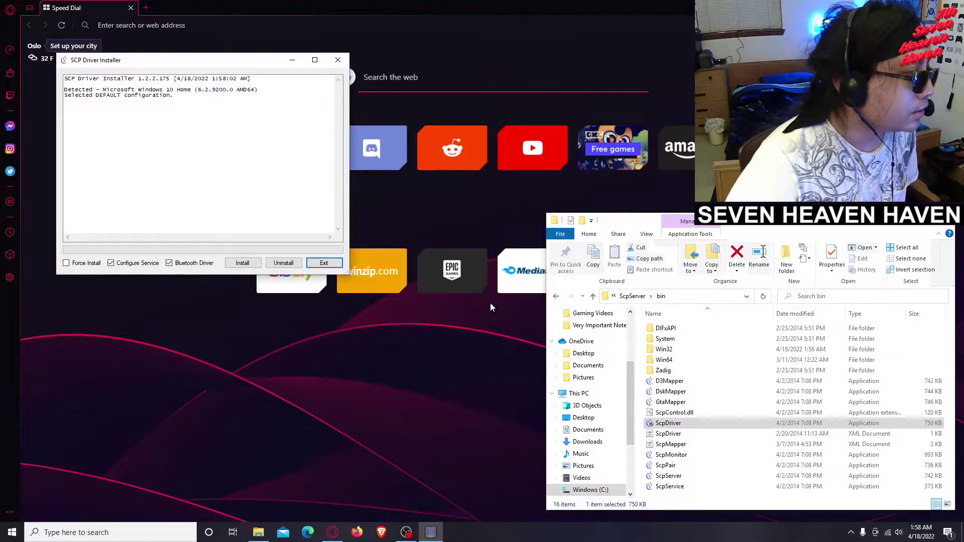
left_click_drag(161, 65, 240, 214)
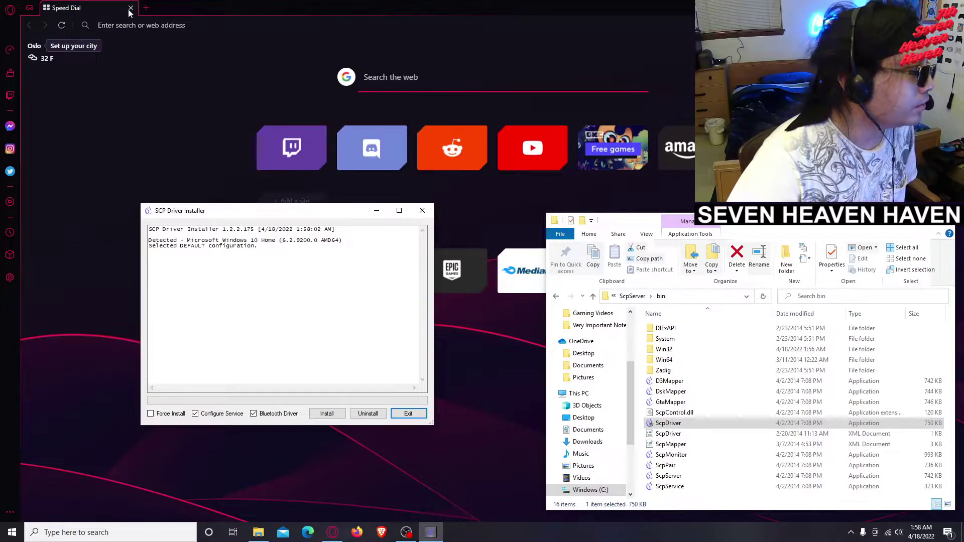
Close the Speed Dial browser tab and bring the bin folder and SCP Driver Installer windows back to the front
left_click(131, 8)
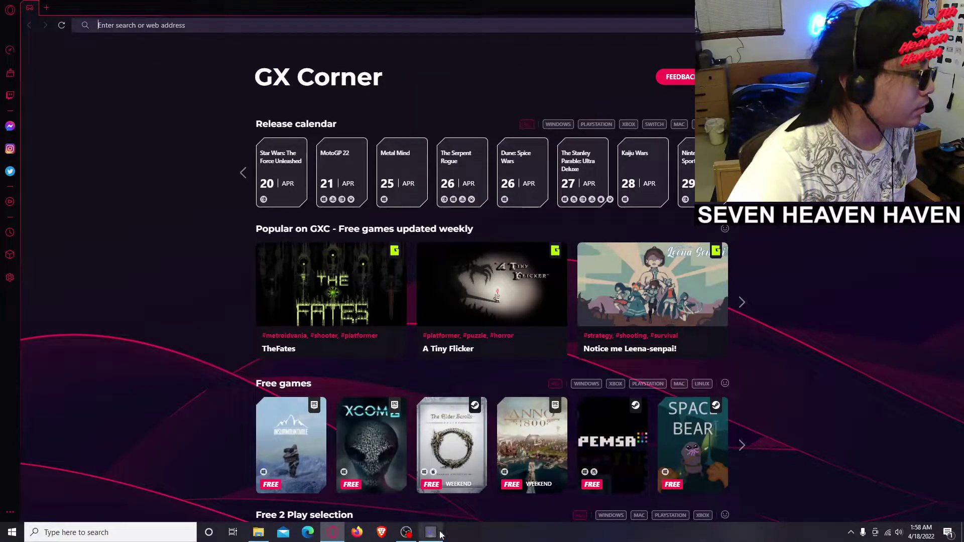
left_click(258, 532)
left_click(431, 533)
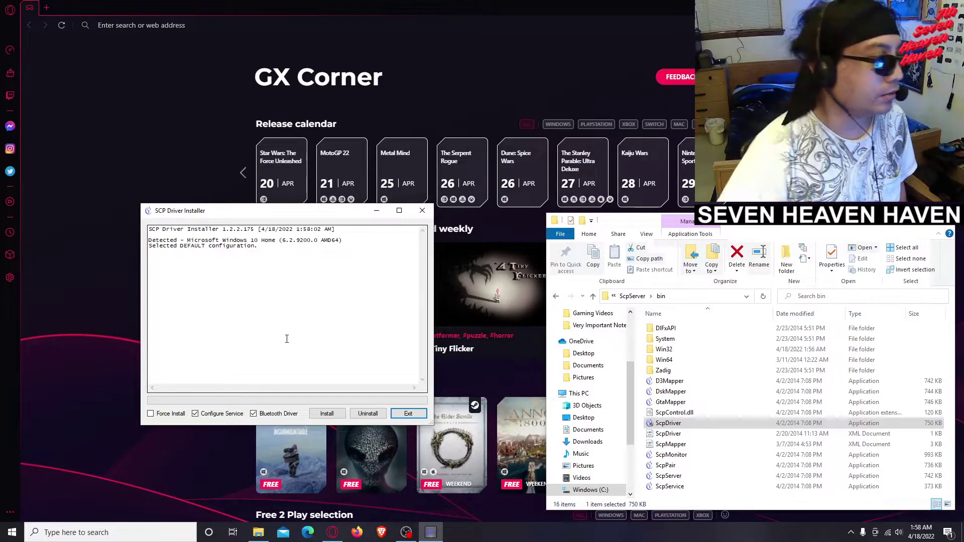
Install the SCP drivers with Bluetooth Driver disabled, approving both device software prompts without always trusting the publisher, and review the install summary
left_click(254, 414)
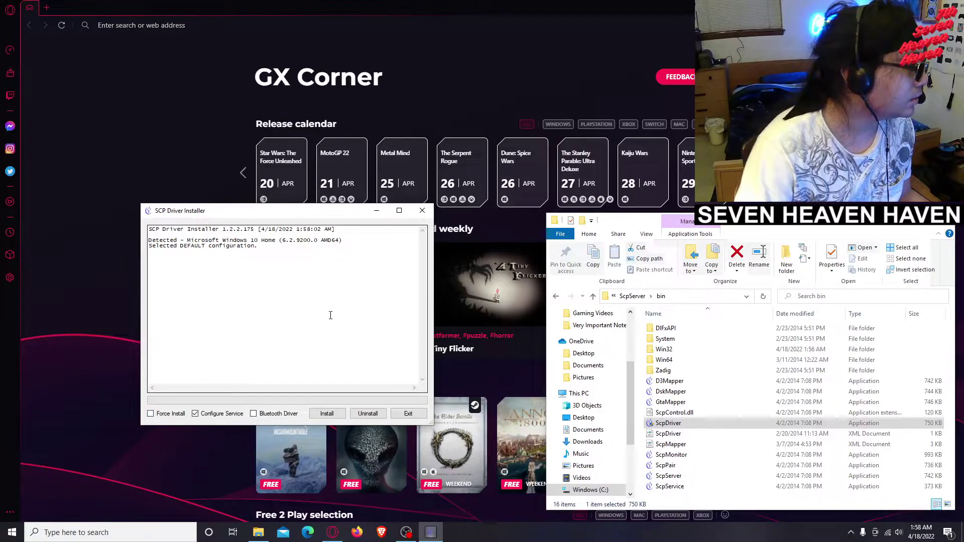
left_click(327, 414)
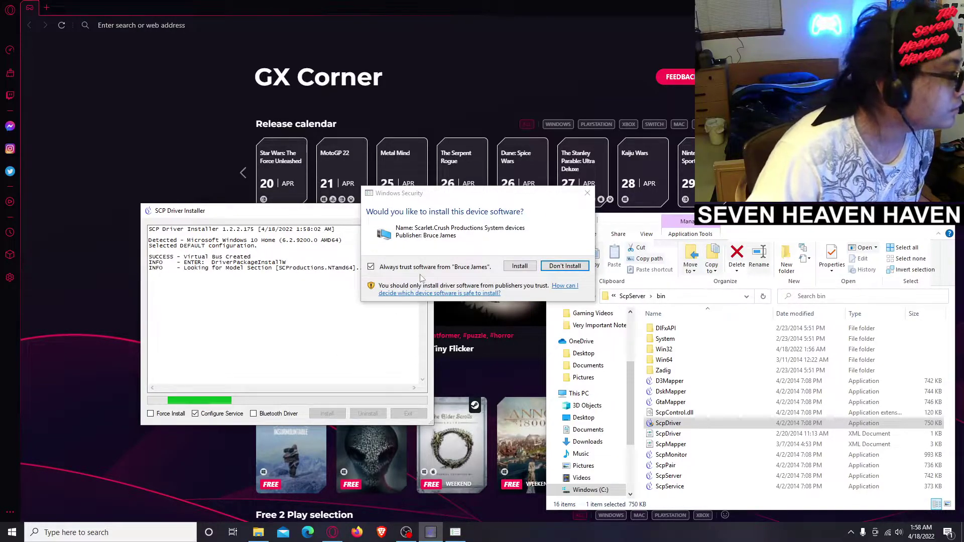
left_click(371, 267)
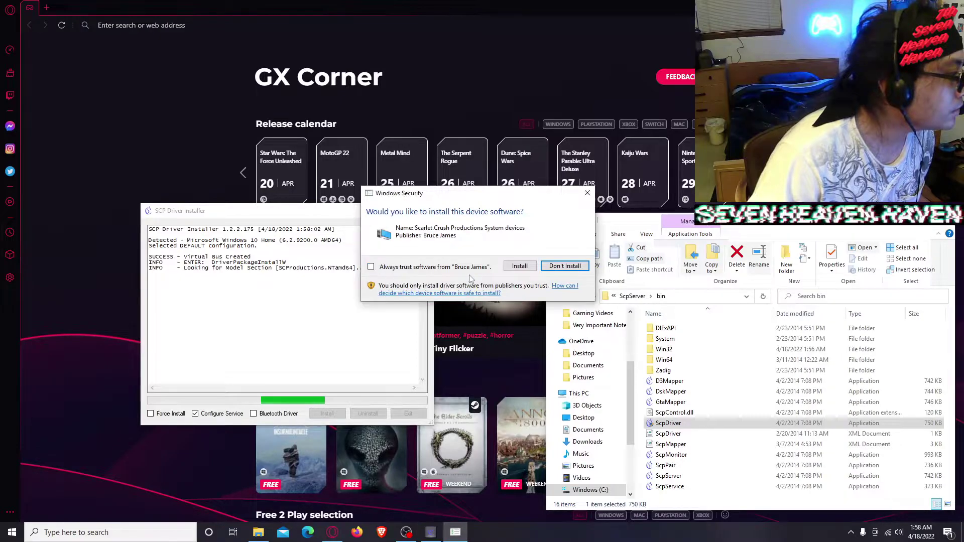
left_click(512, 267)
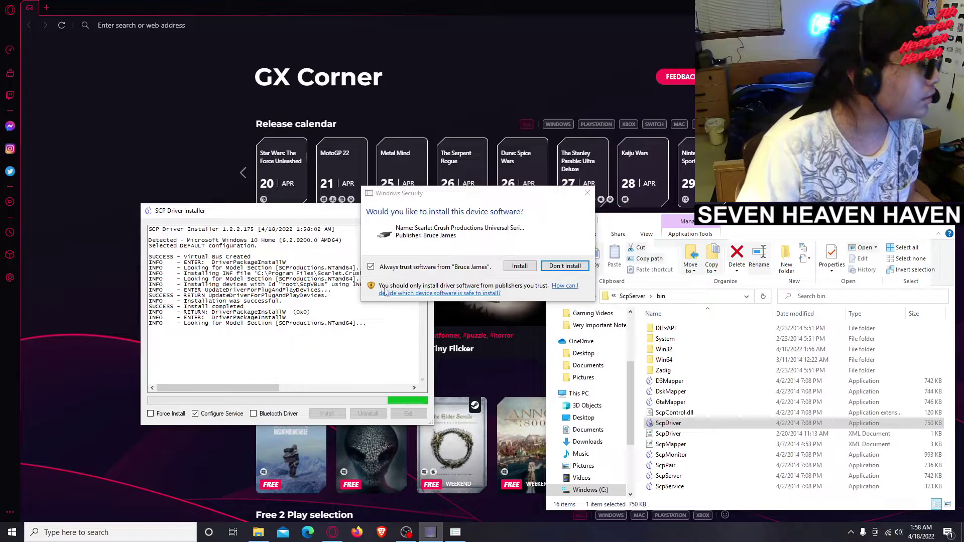
left_click(370, 267)
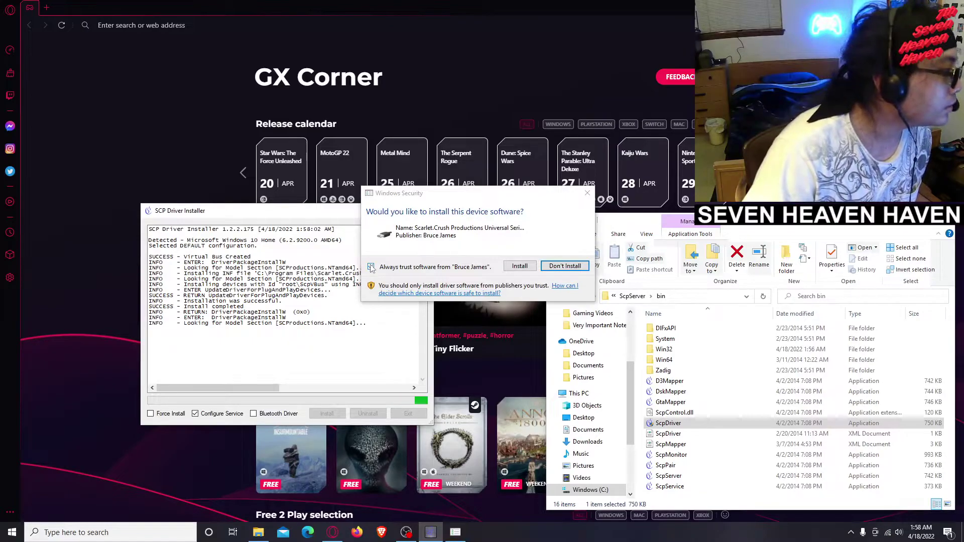
left_click(519, 266)
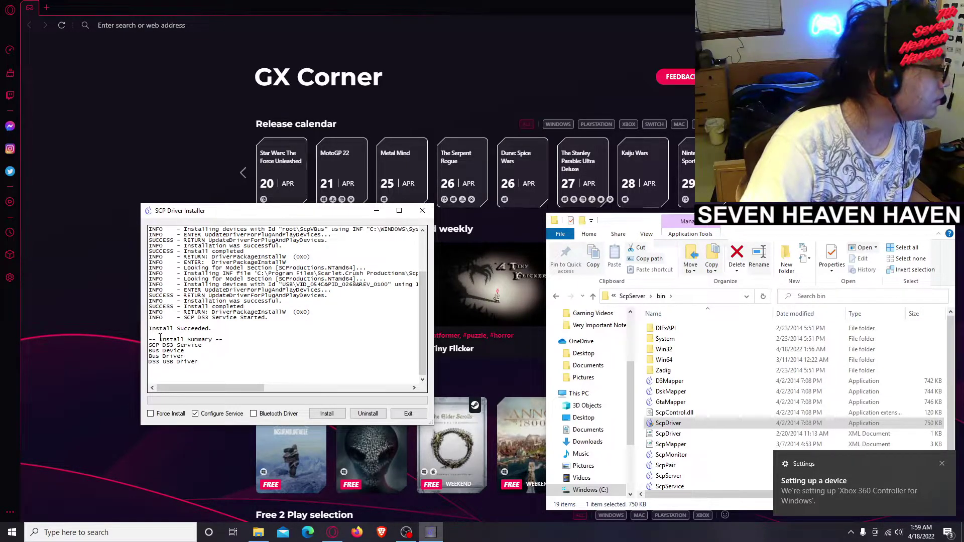
left_click_drag(160, 338, 201, 362)
left_click(251, 349)
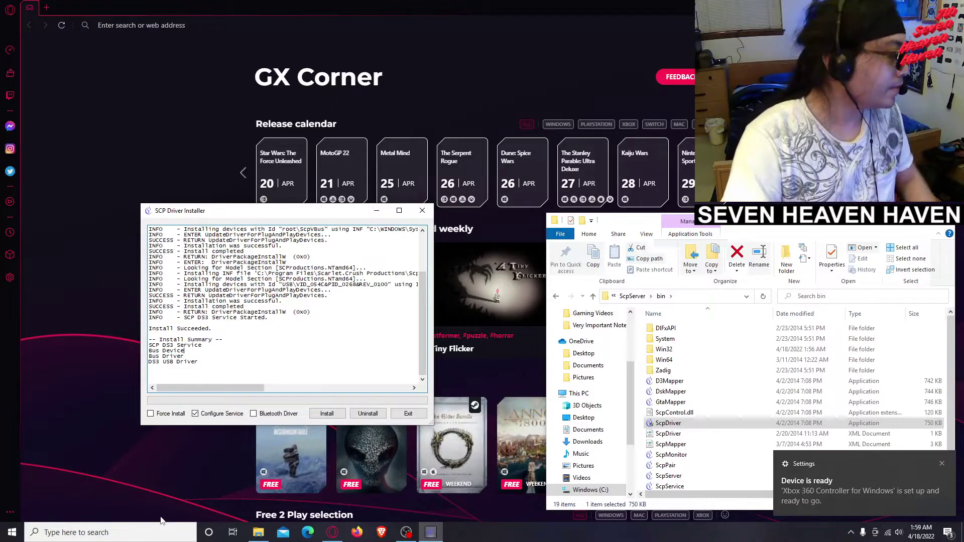
Find Control Panel through the Windows search and open Devices and Printers under Hardware and Sound
left_click(149, 532)
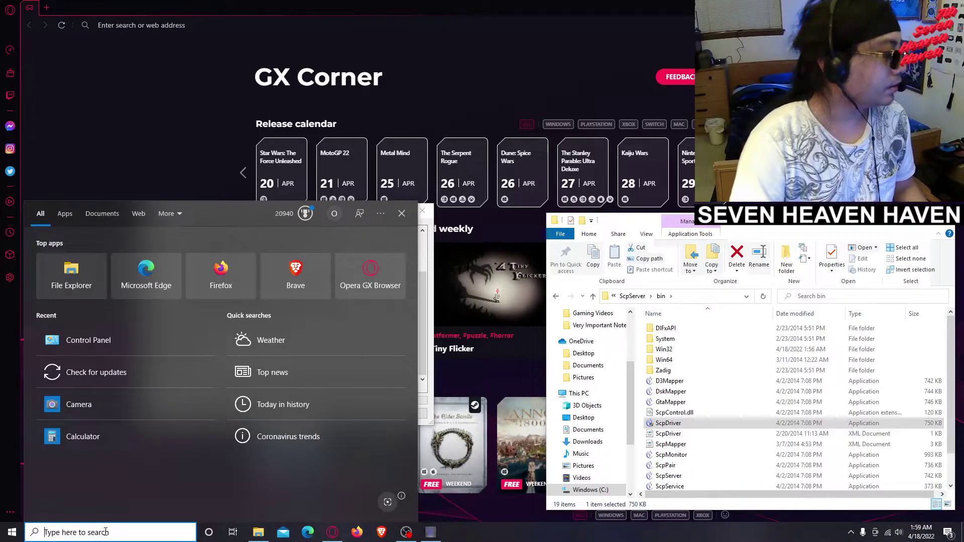
type("c")
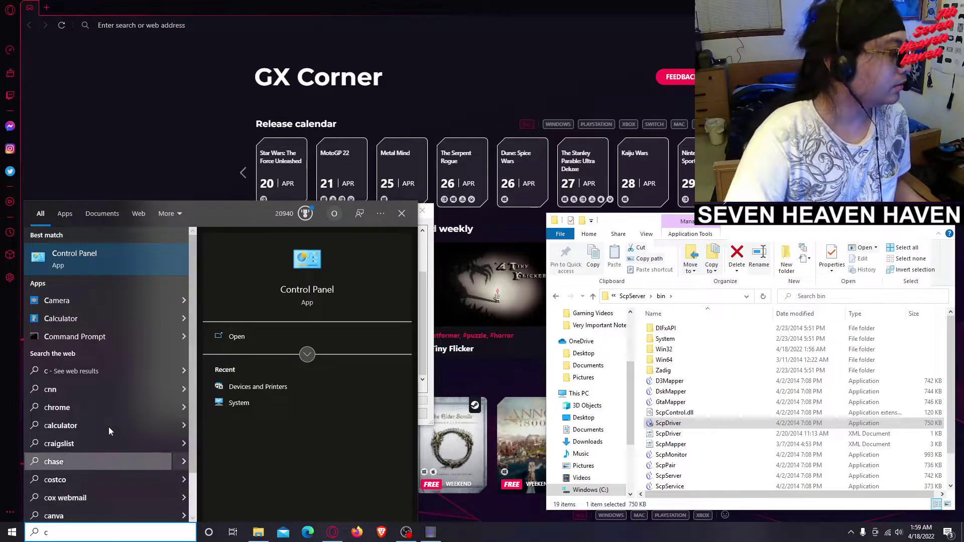
left_click(134, 259)
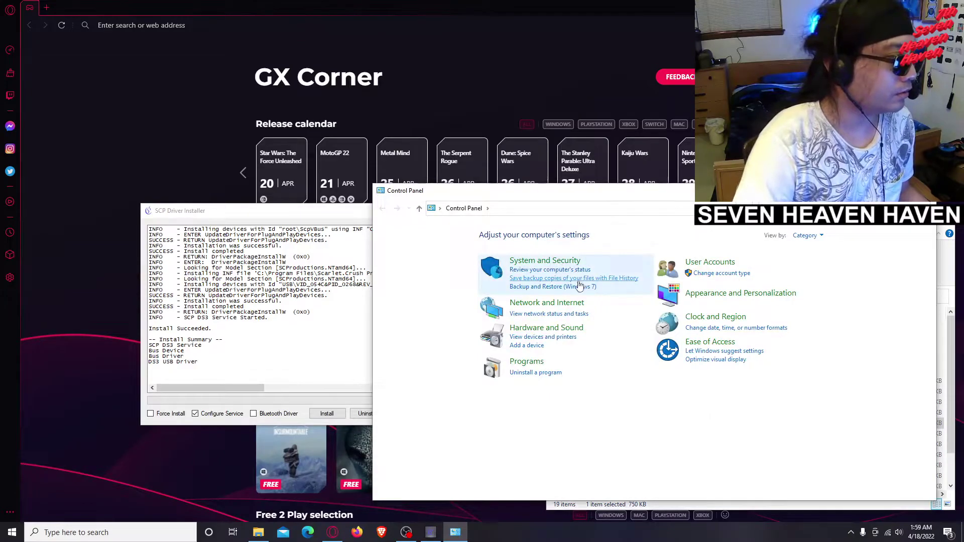
left_click(557, 331)
left_click(548, 238)
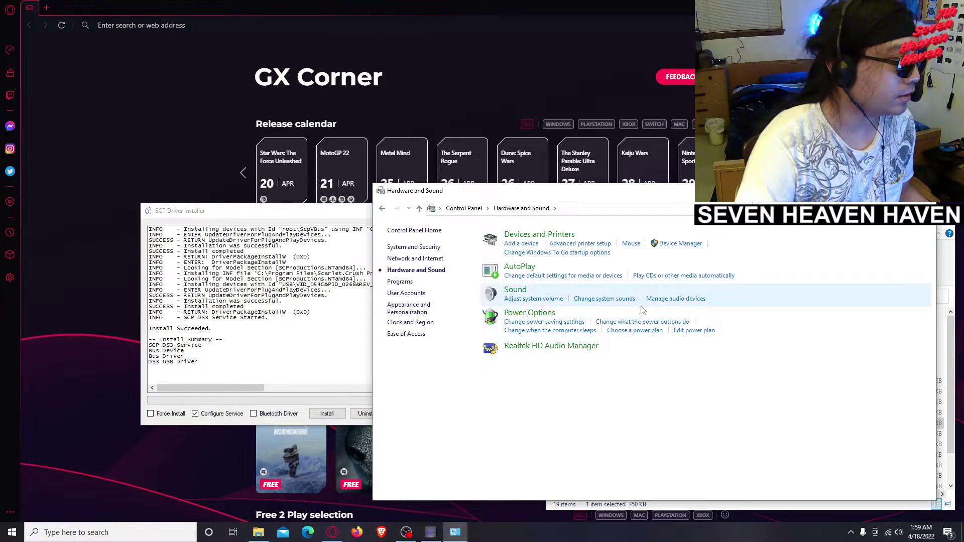
Move the SCP Driver Installer window clear of Devices and Printers, then exit the installer
left_click(308, 266)
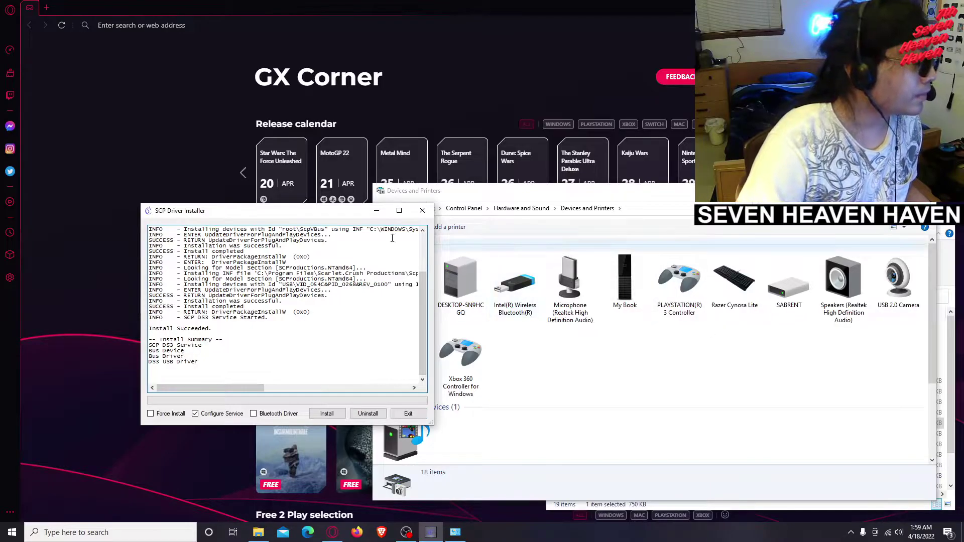
left_click_drag(265, 213, 195, 199)
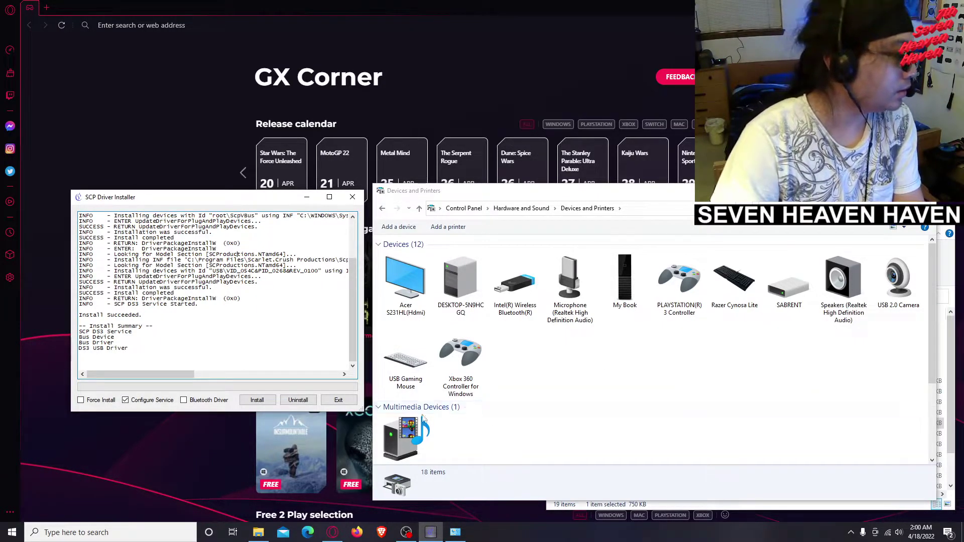
left_click(338, 400)
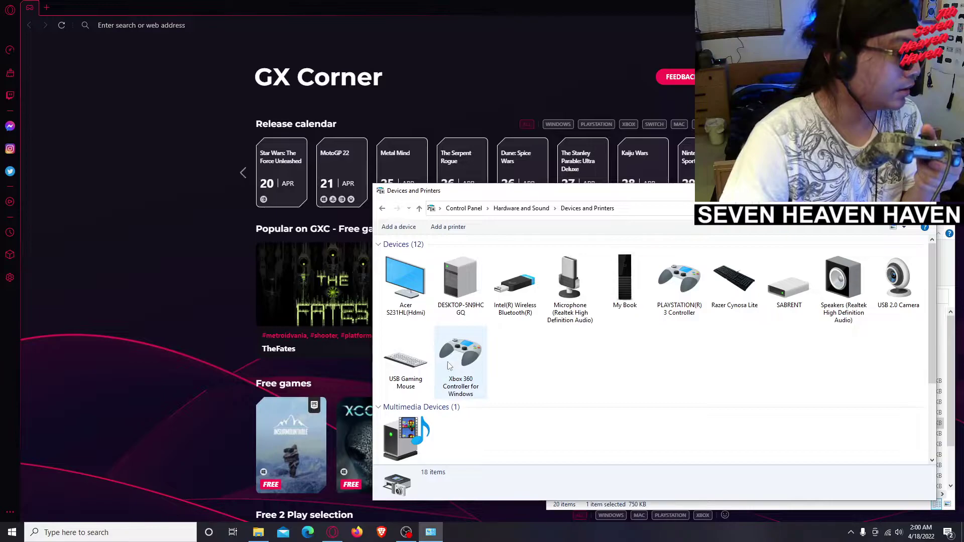
Check the button and axis test reached through the PLAYSTATION(R)3 Controller's game controller settings, then close both dialogs
right_click(686, 274)
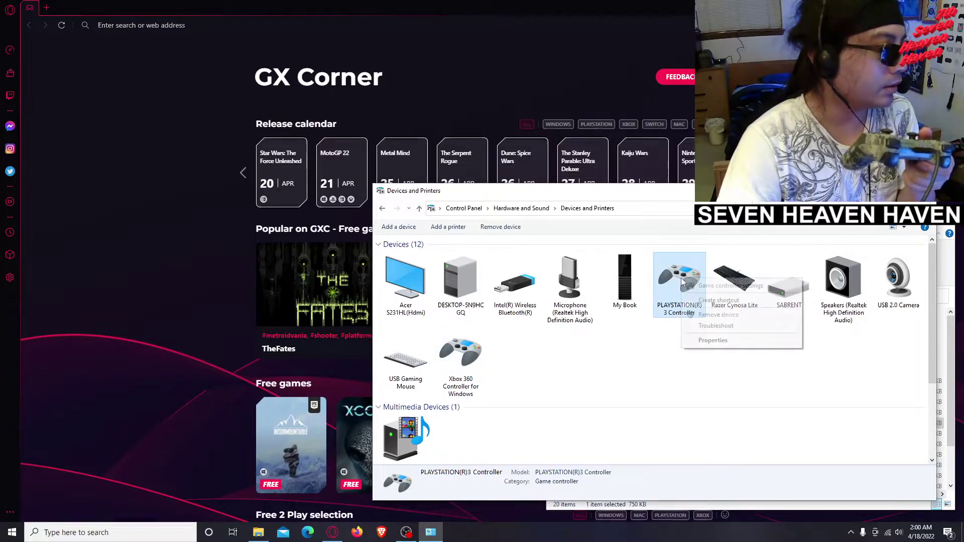
left_click(716, 288)
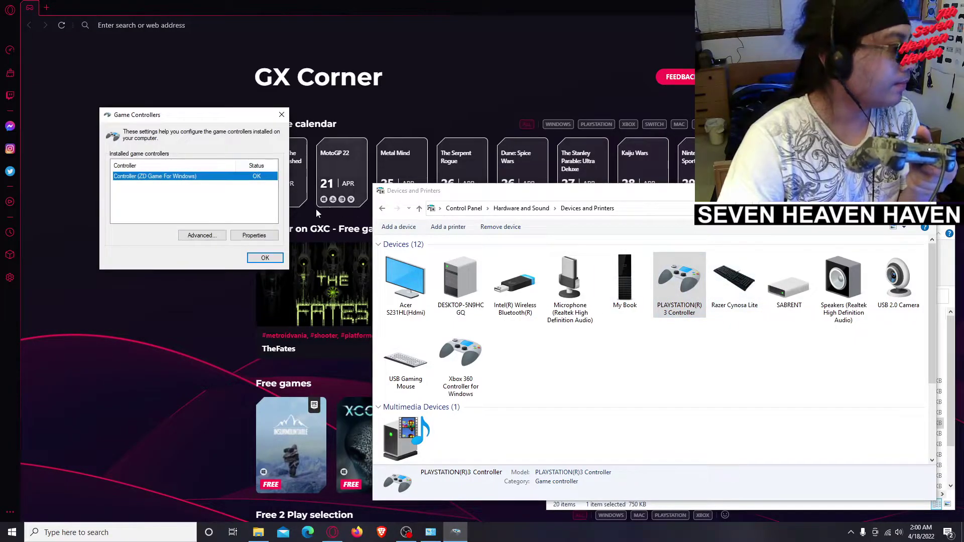
left_click(265, 236)
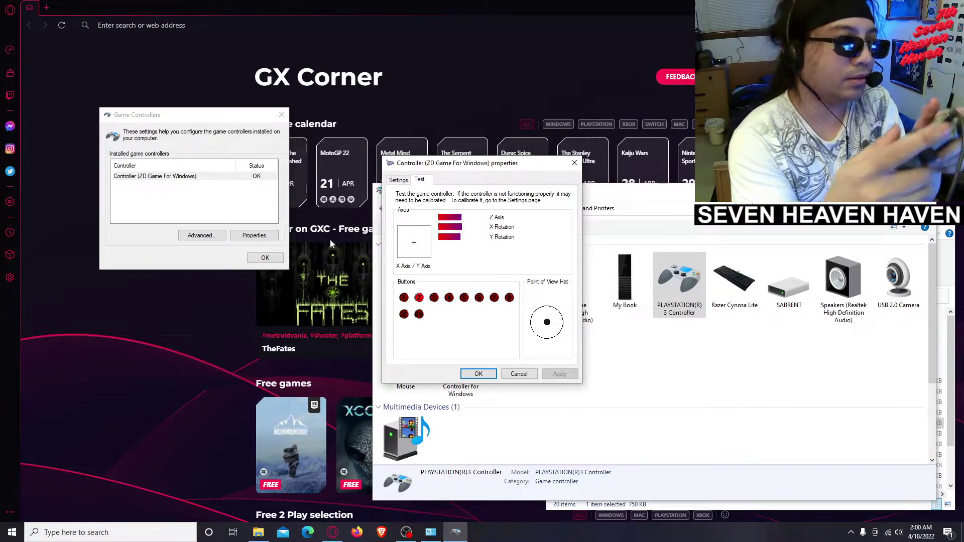
left_click(574, 162)
left_click(282, 115)
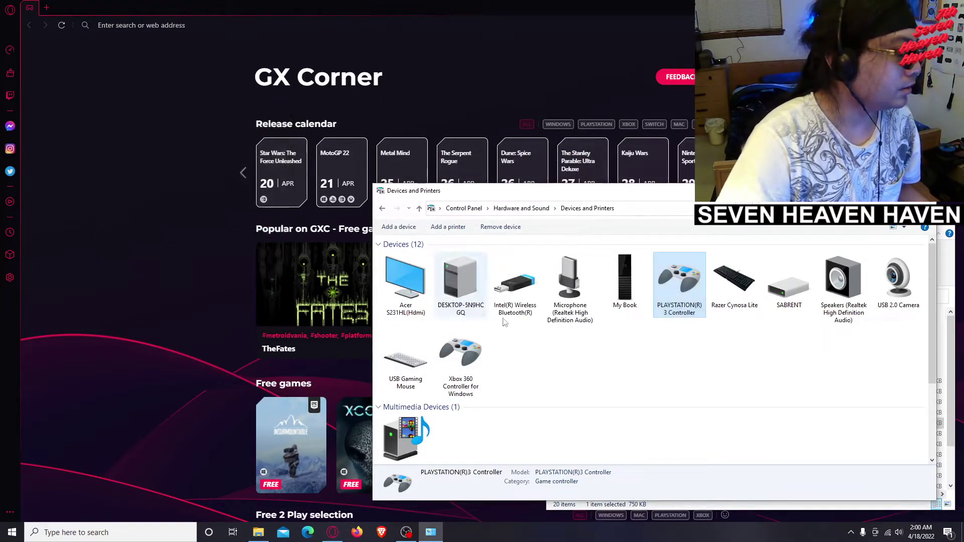
Check the controller test reached through the Xbox 360 Controller for Windows' game controller settings, then close the dialogs and Devices and Printers
right_click(466, 358)
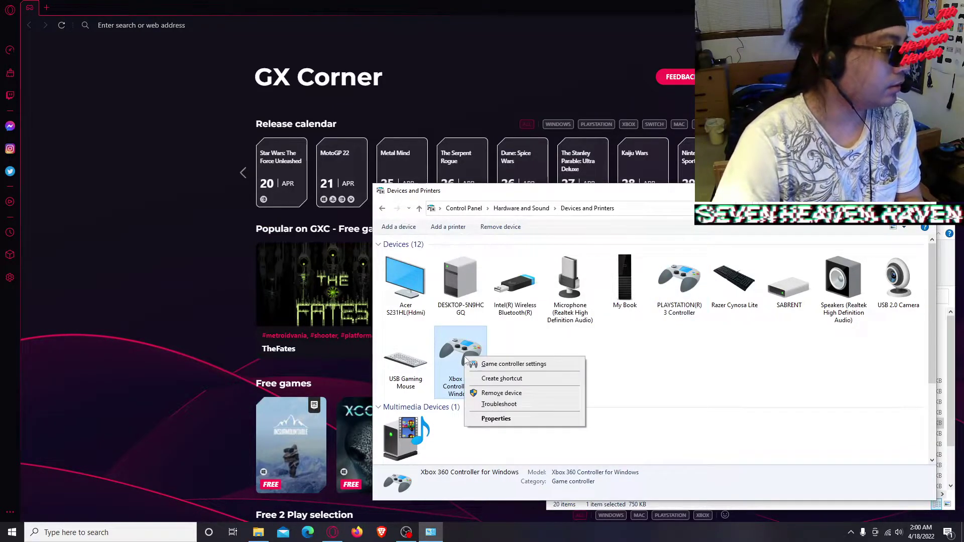
left_click(500, 365)
left_click(266, 248)
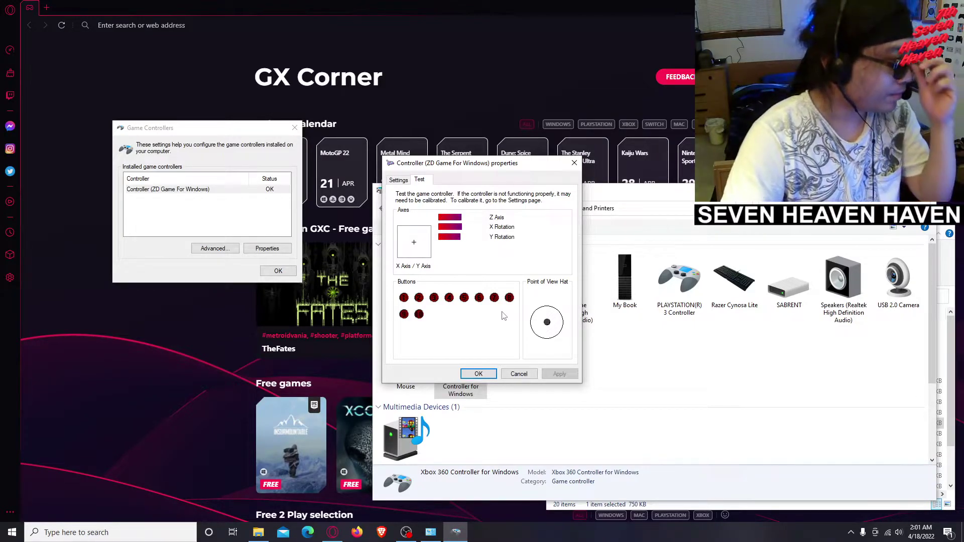
left_click(574, 163)
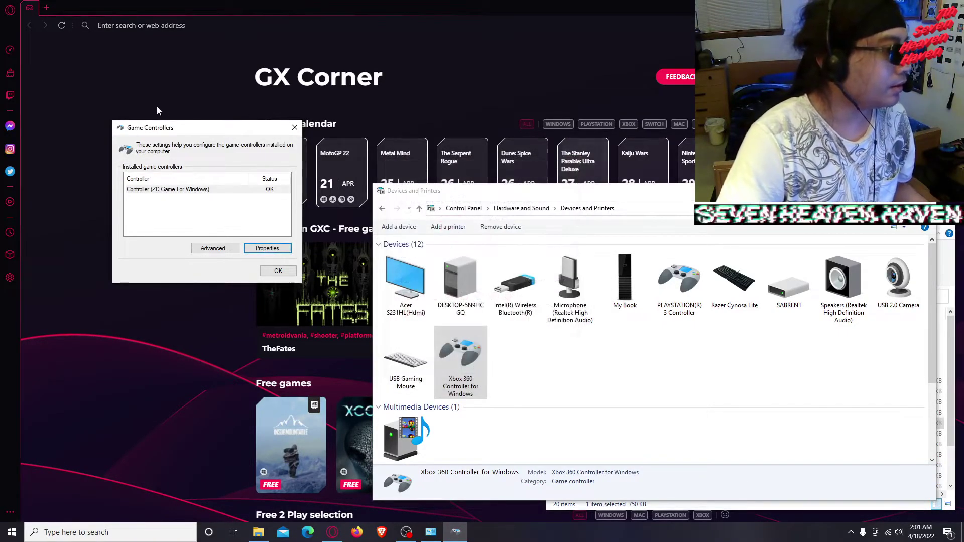
left_click(294, 130)
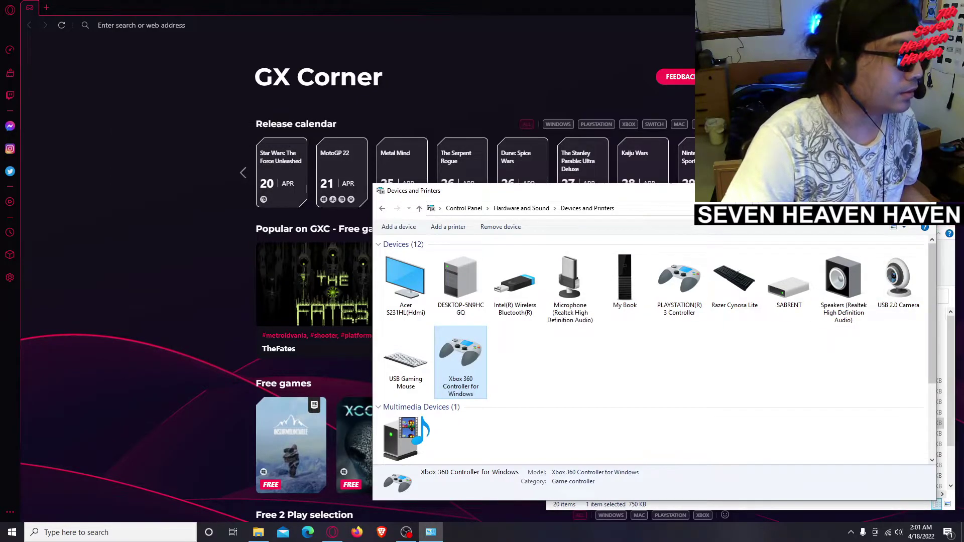
left_click_drag(826, 195, 490, 166)
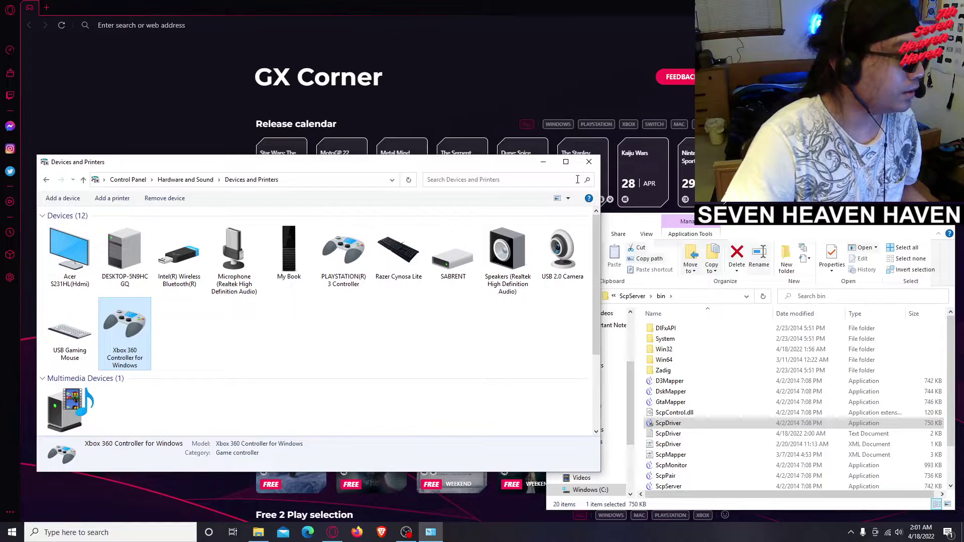
left_click(590, 162)
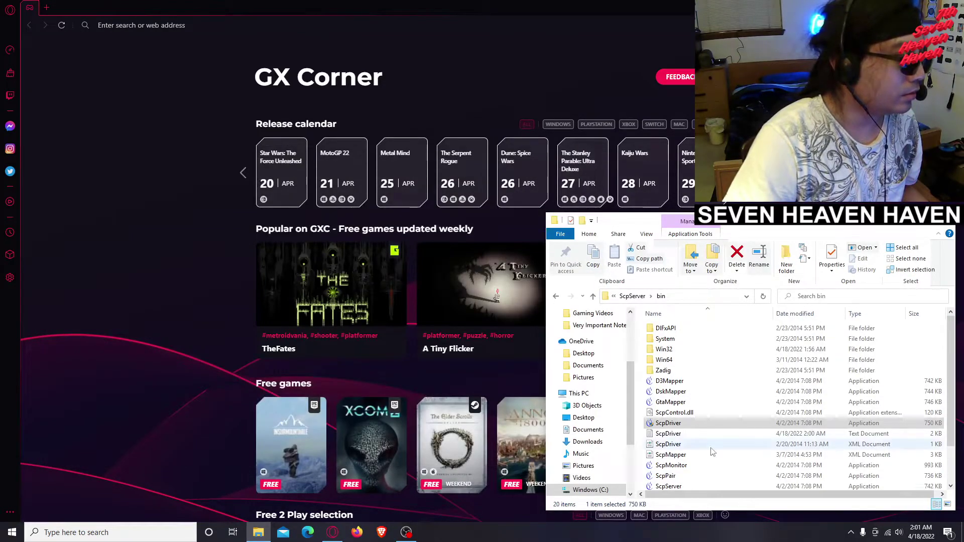
Run ScpMonitor from the ScpServer bin folder as administrator and allow it to make changes
right_click(675, 467)
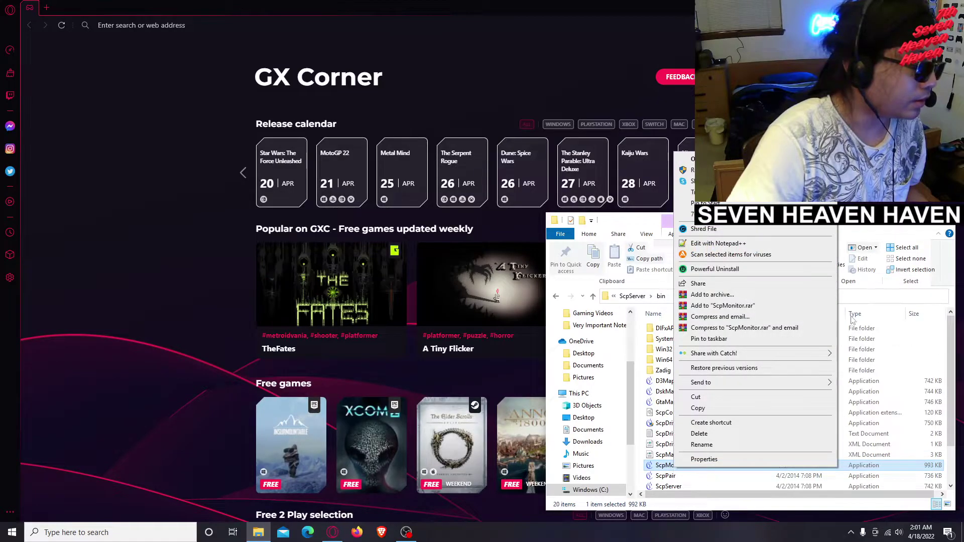
left_click(858, 227)
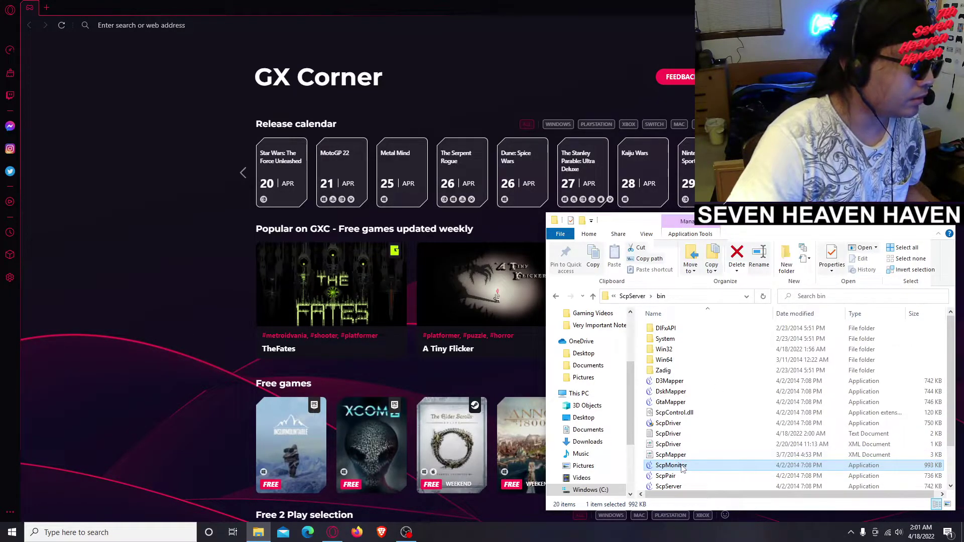
right_click(682, 467)
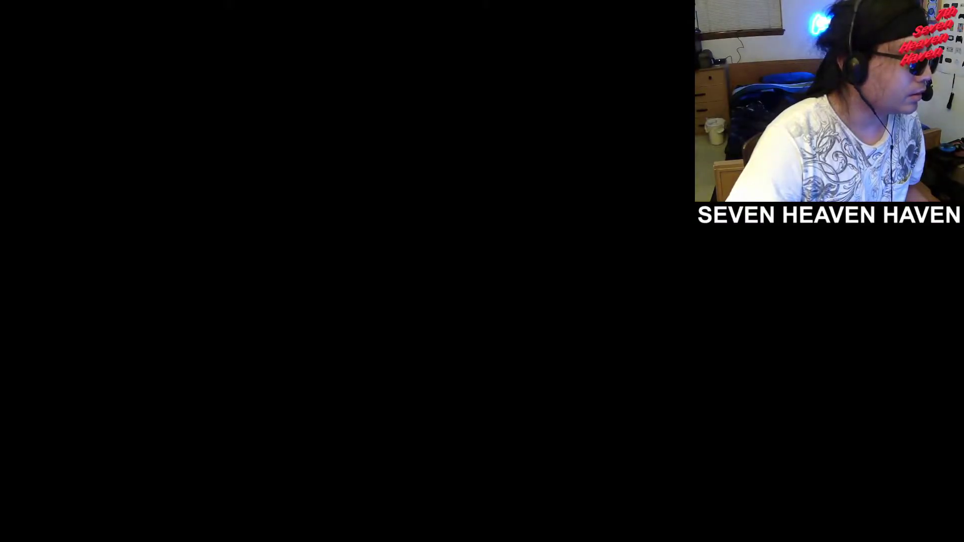
key("alt+y")
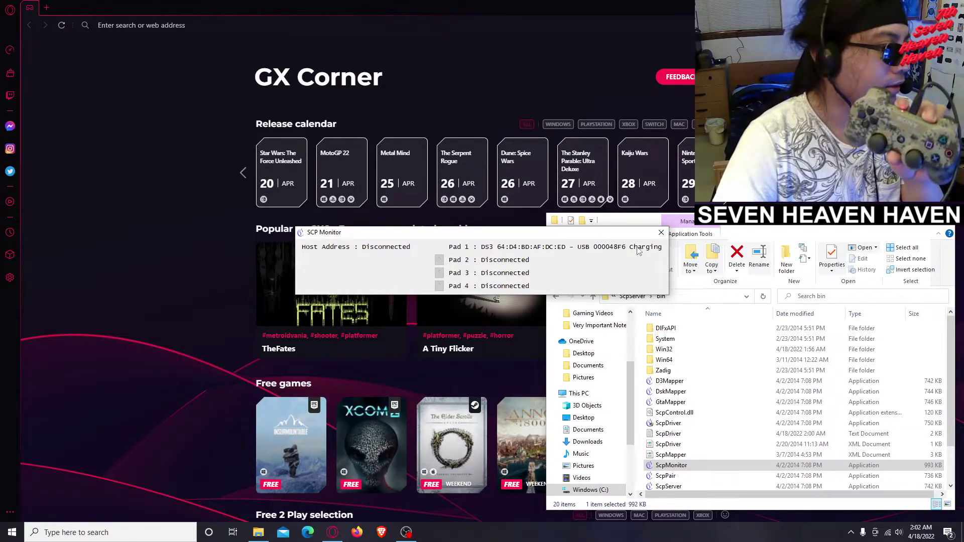
Move the SCP Monitor window clear of the folder window, check the Pad 1 connection and charging status, then close the monitor
left_click_drag(612, 236, 584, 243)
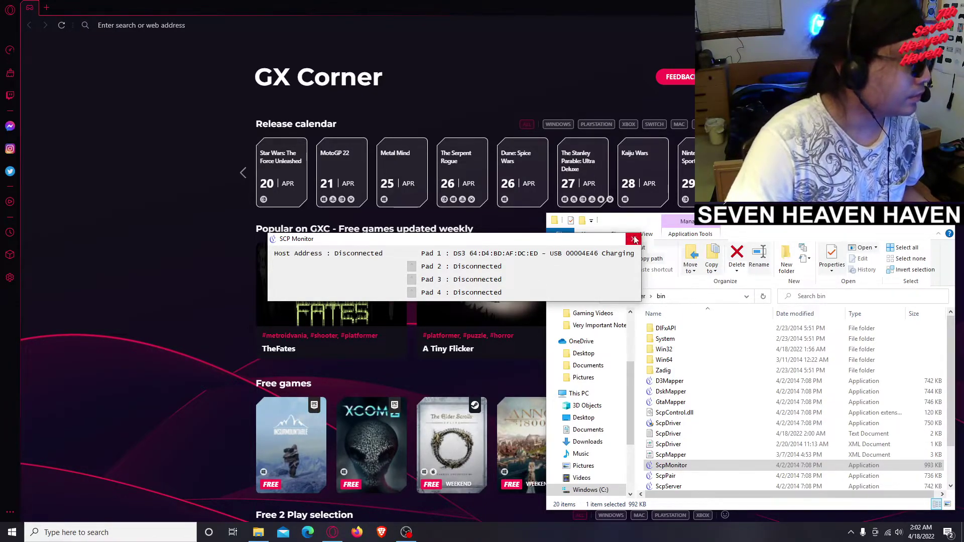
left_click_drag(512, 244, 482, 244)
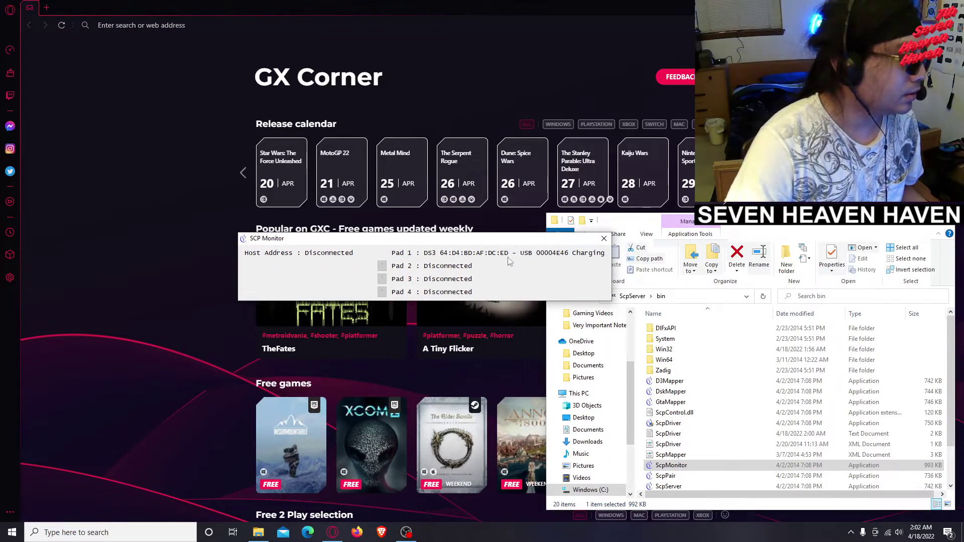
left_click_drag(512, 244, 513, 254)
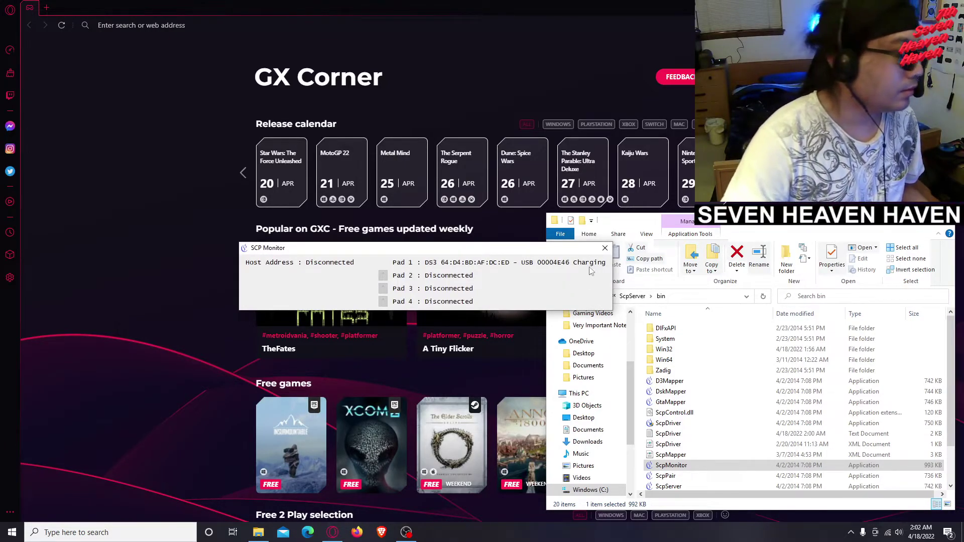
left_click(604, 248)
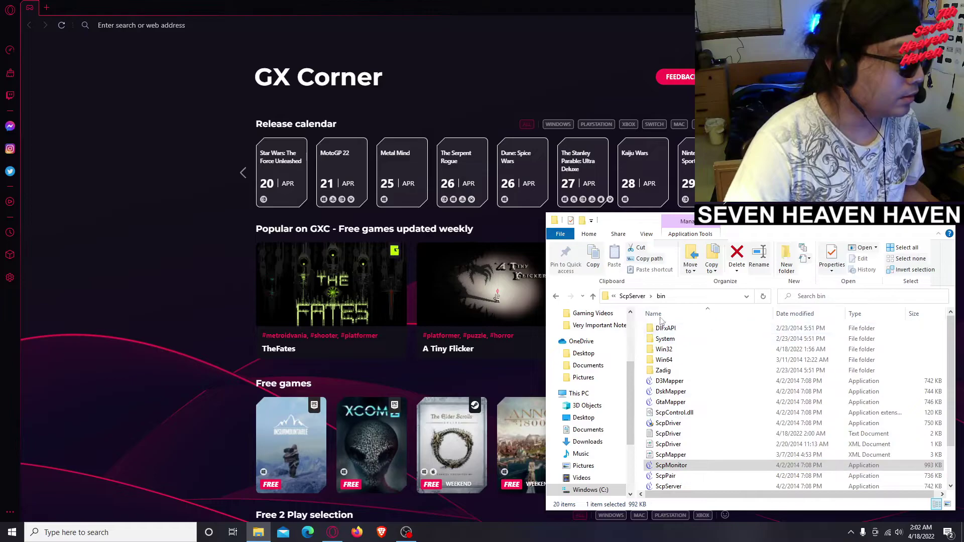
right_click(682, 466)
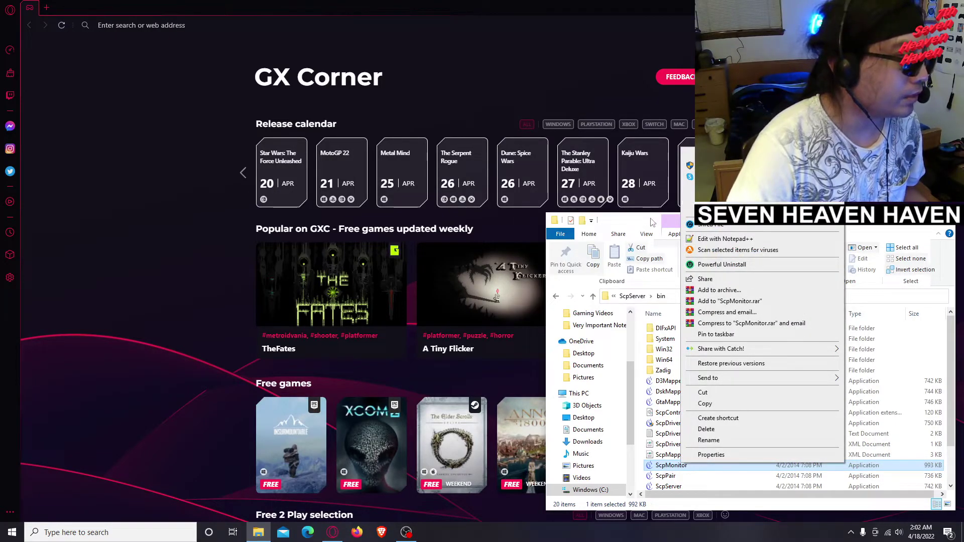
mouse_move(722, 378)
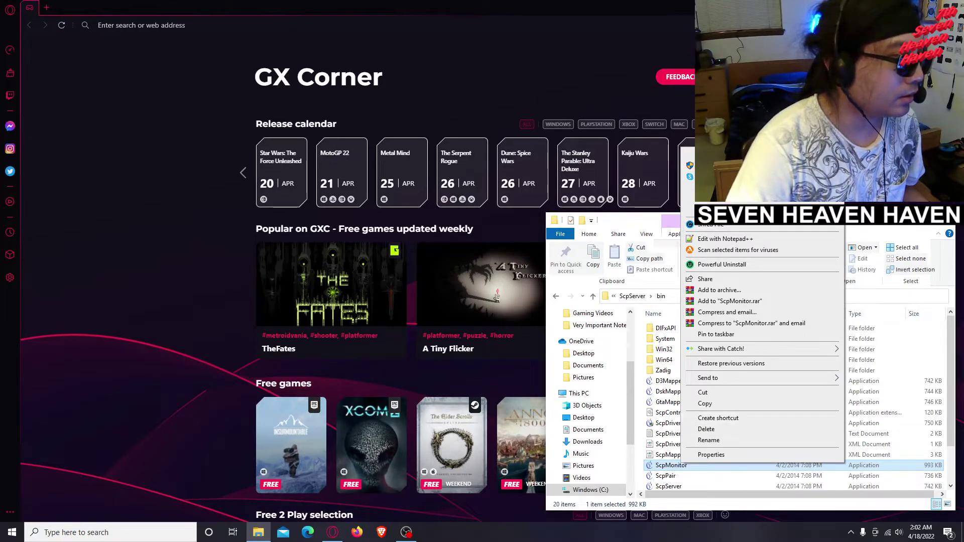
key("alt+Tab")
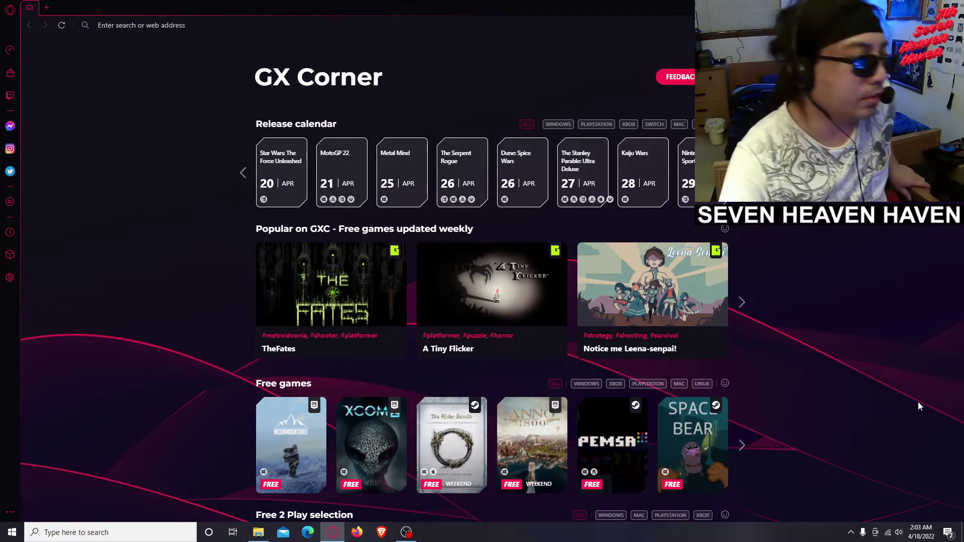
Bring the ScpServer bin folder window back up and close it
left_click(258, 533)
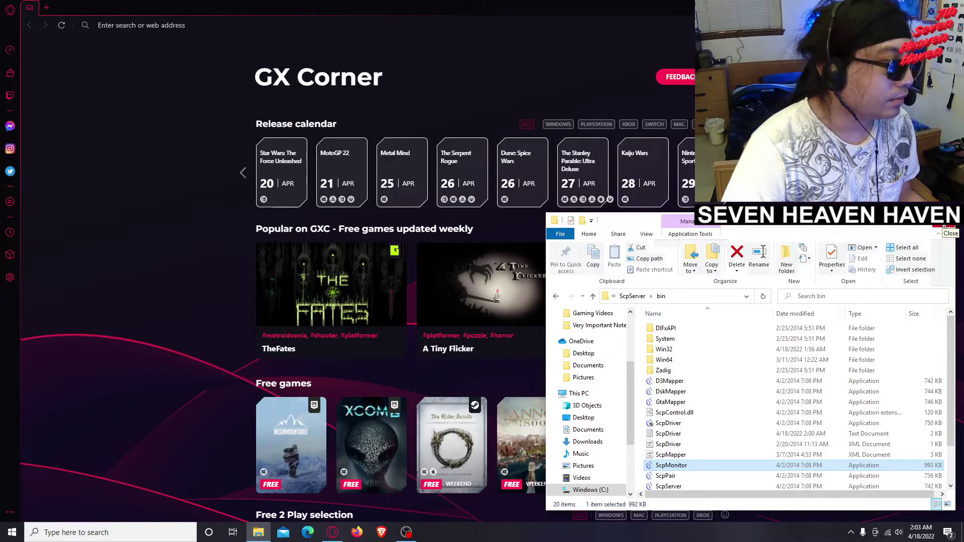
left_click(944, 227)
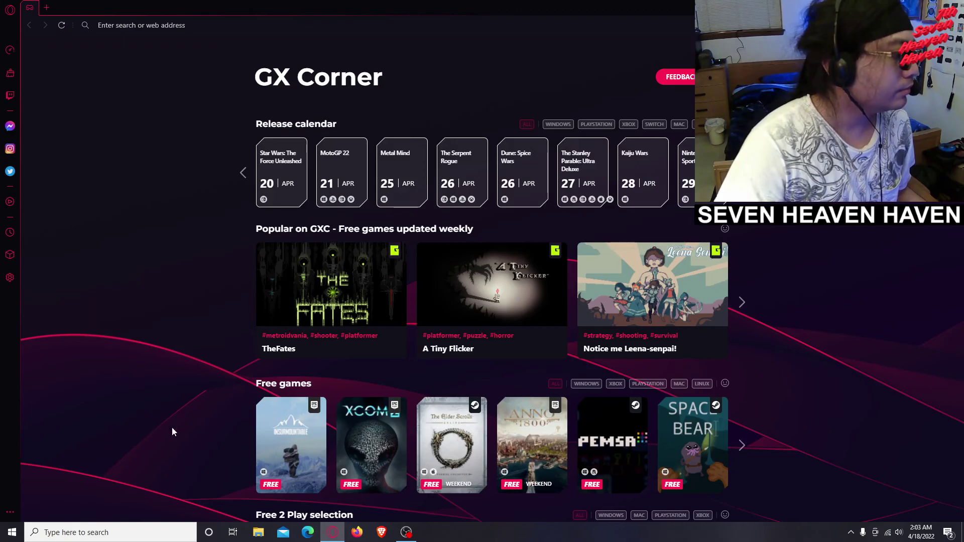
mouse_move(407, 532)
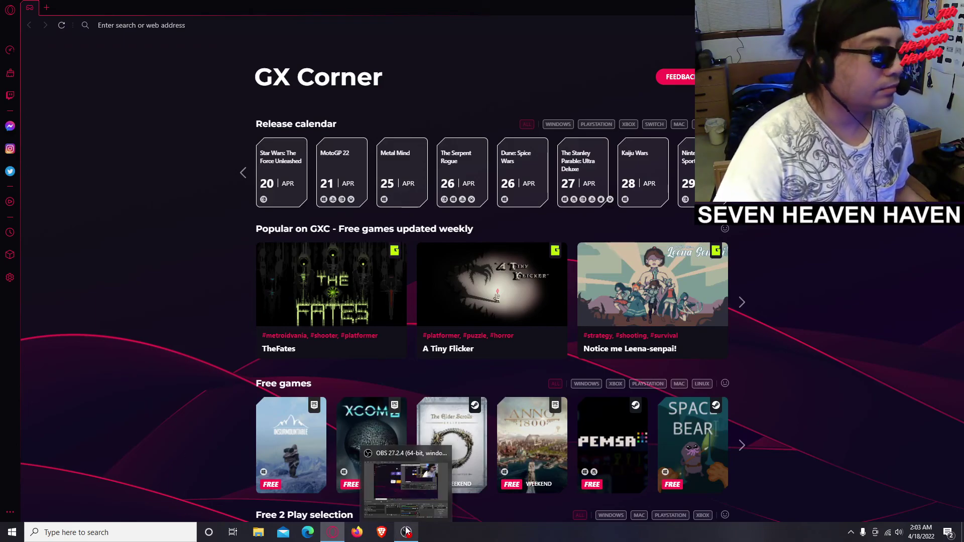